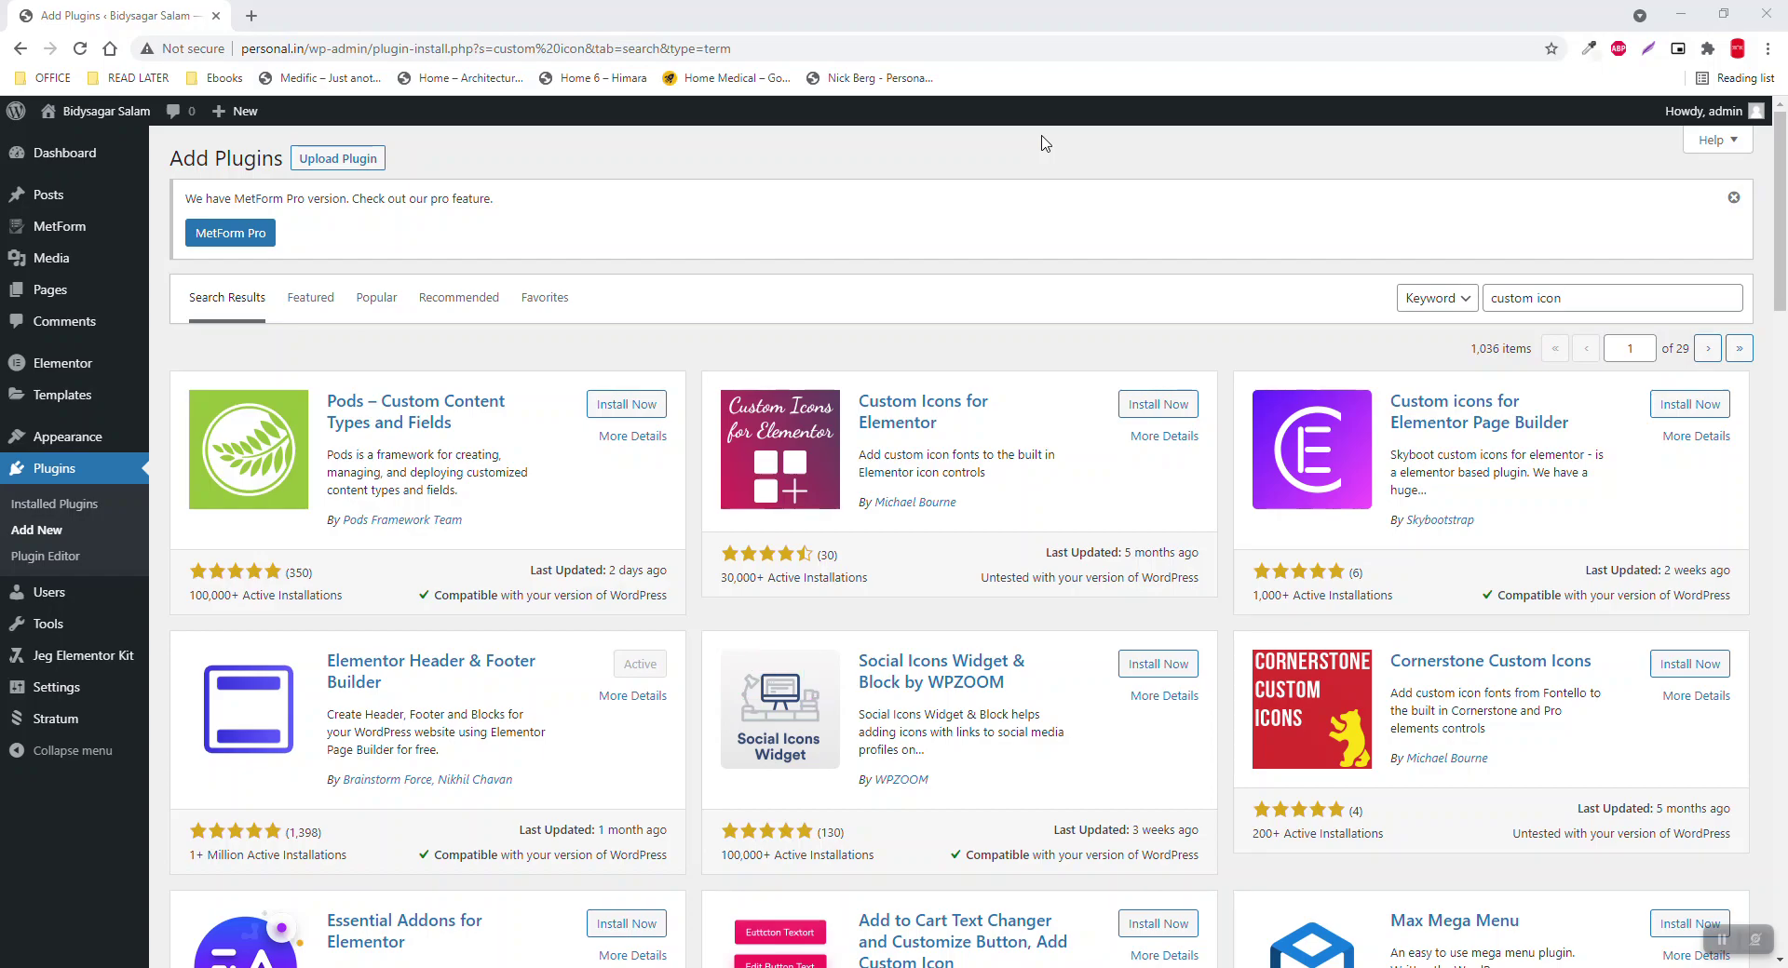
Step: Open Elementor's Custom Icons page to check its built-in option for adding custom icons
{"action": "mouse_move", "coordinate": [67, 375]}
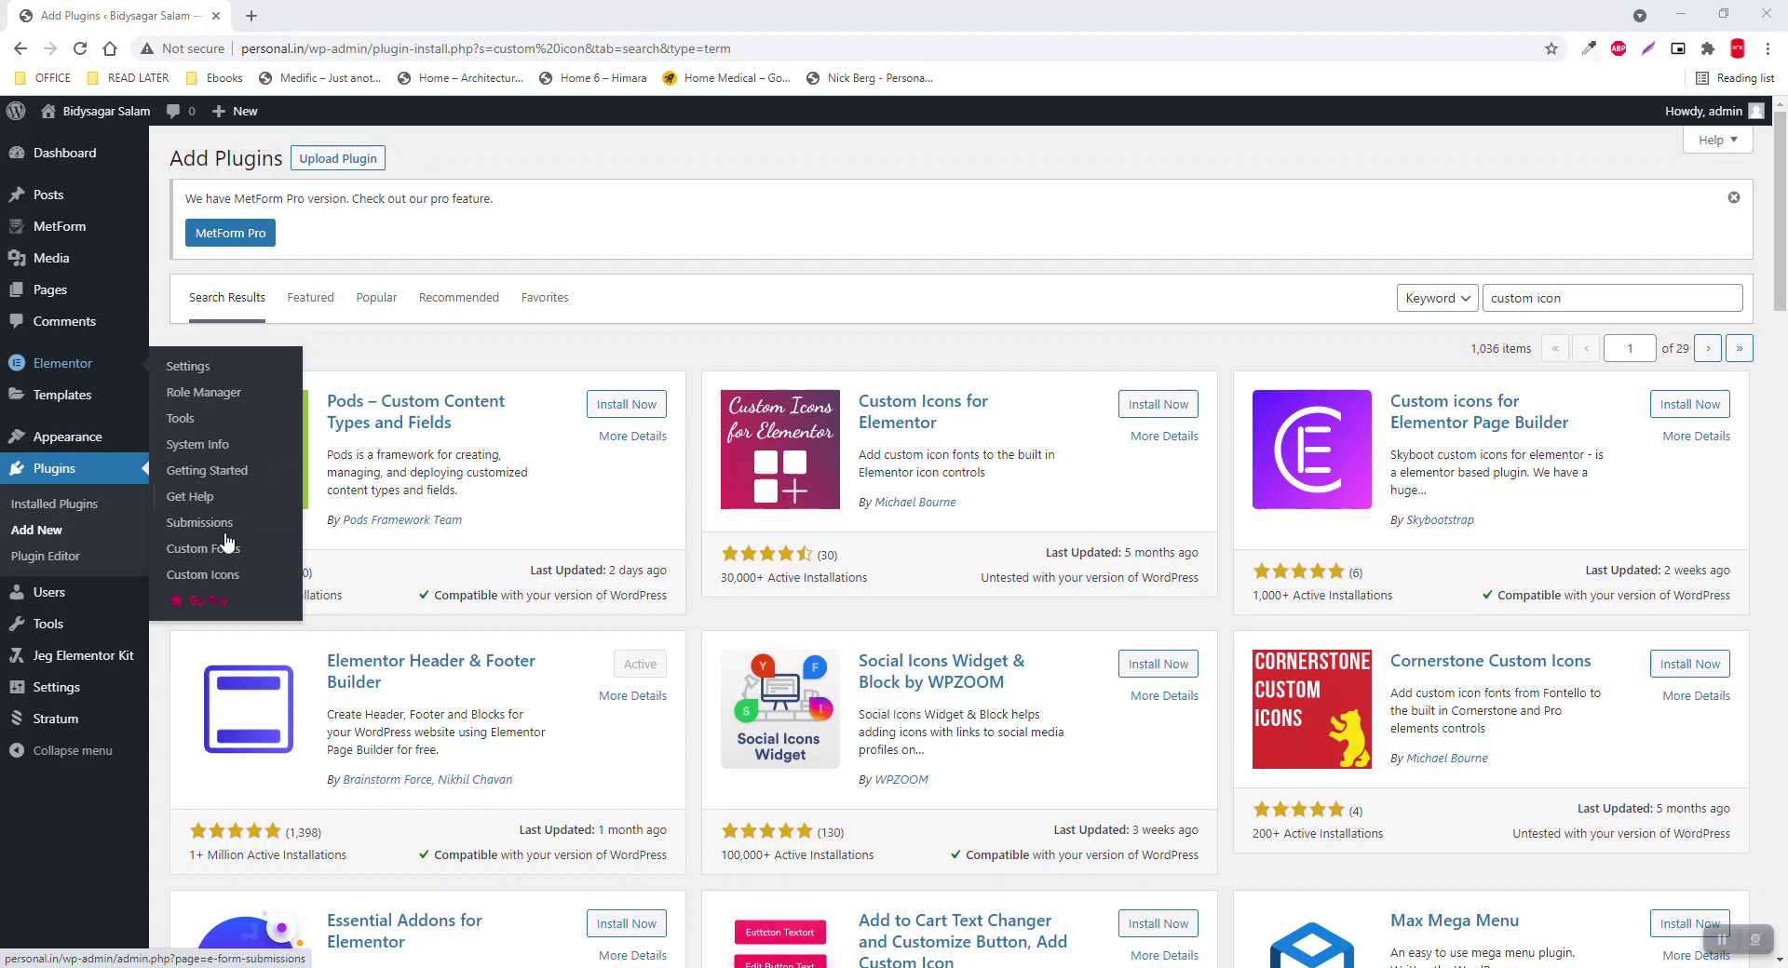
{"action": "left_click", "coordinate": [226, 585]}
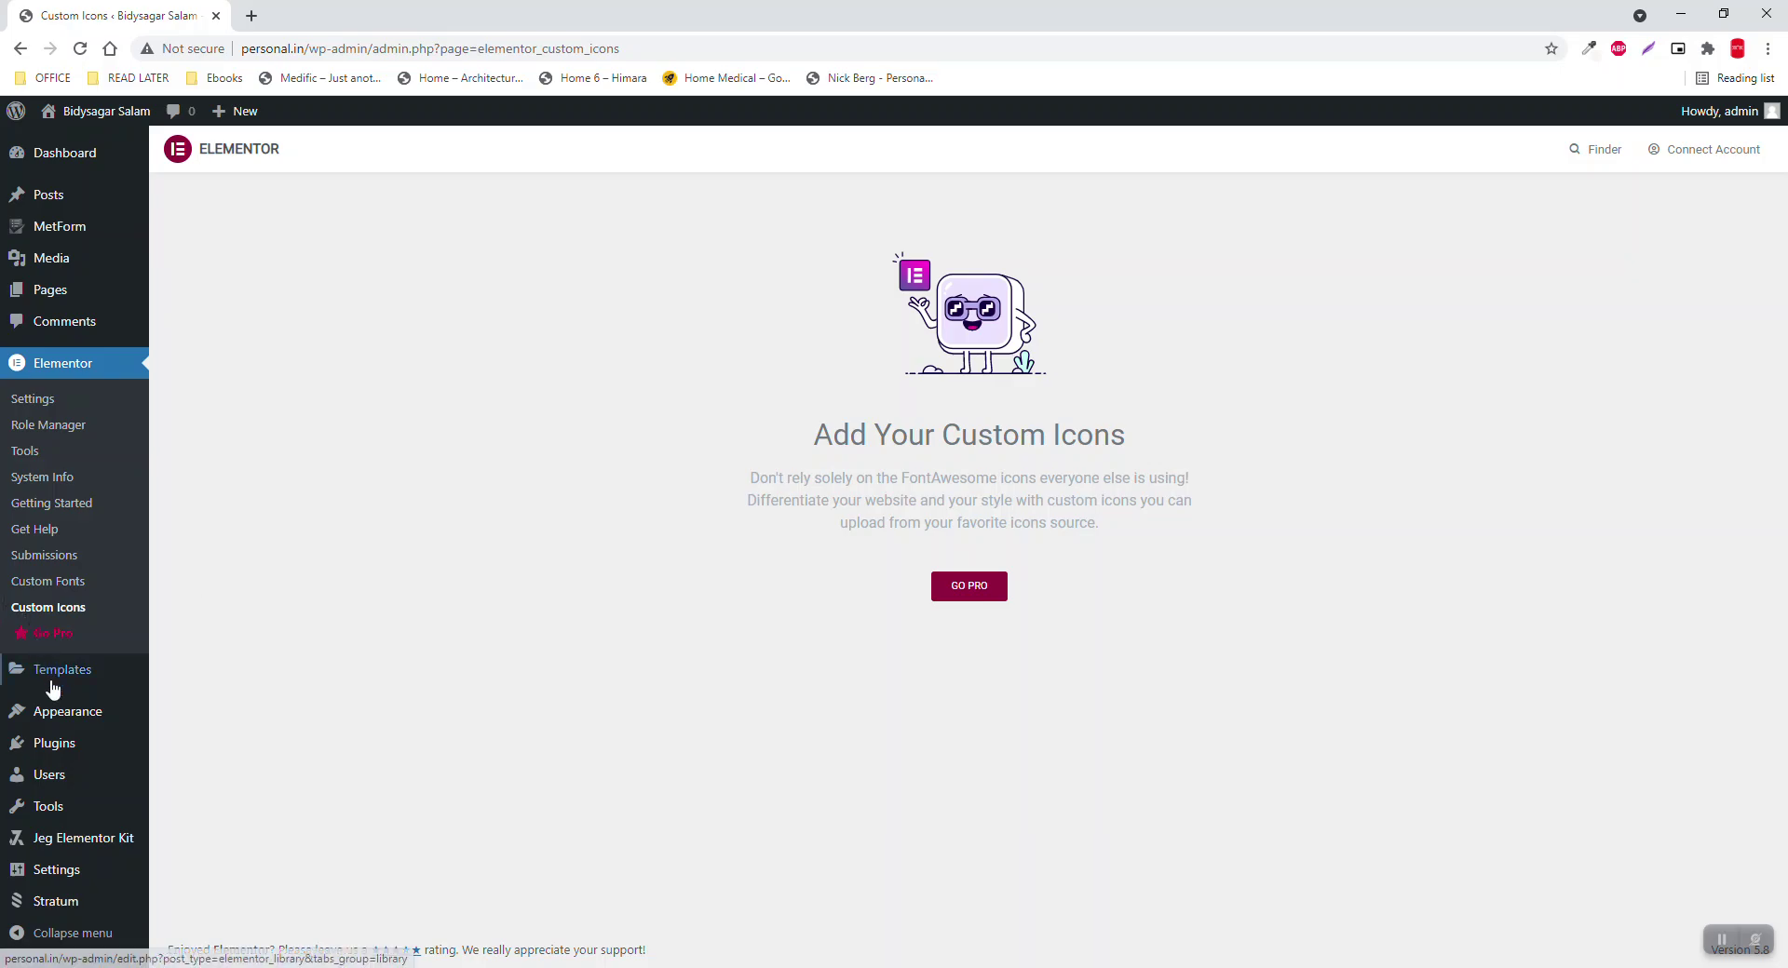
Step: Search the plugins available for installation for "custom icons"
{"action": "mouse_move", "coordinate": [69, 752]}
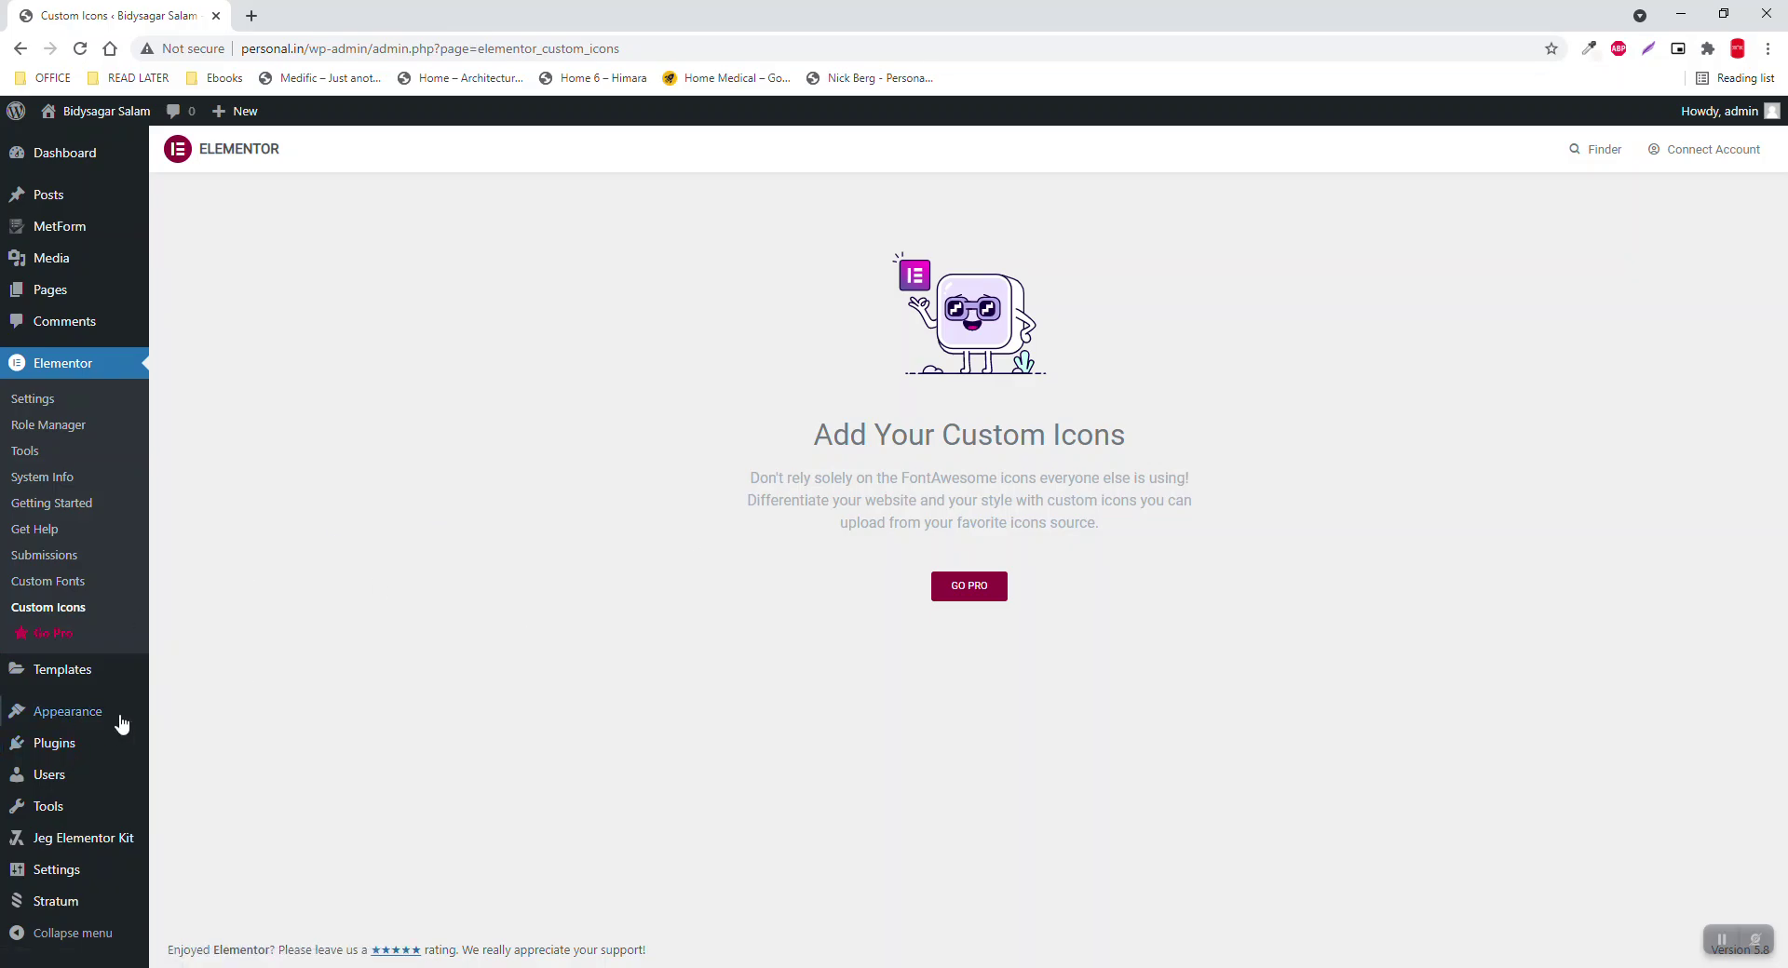
{"action": "left_click", "coordinate": [191, 772]}
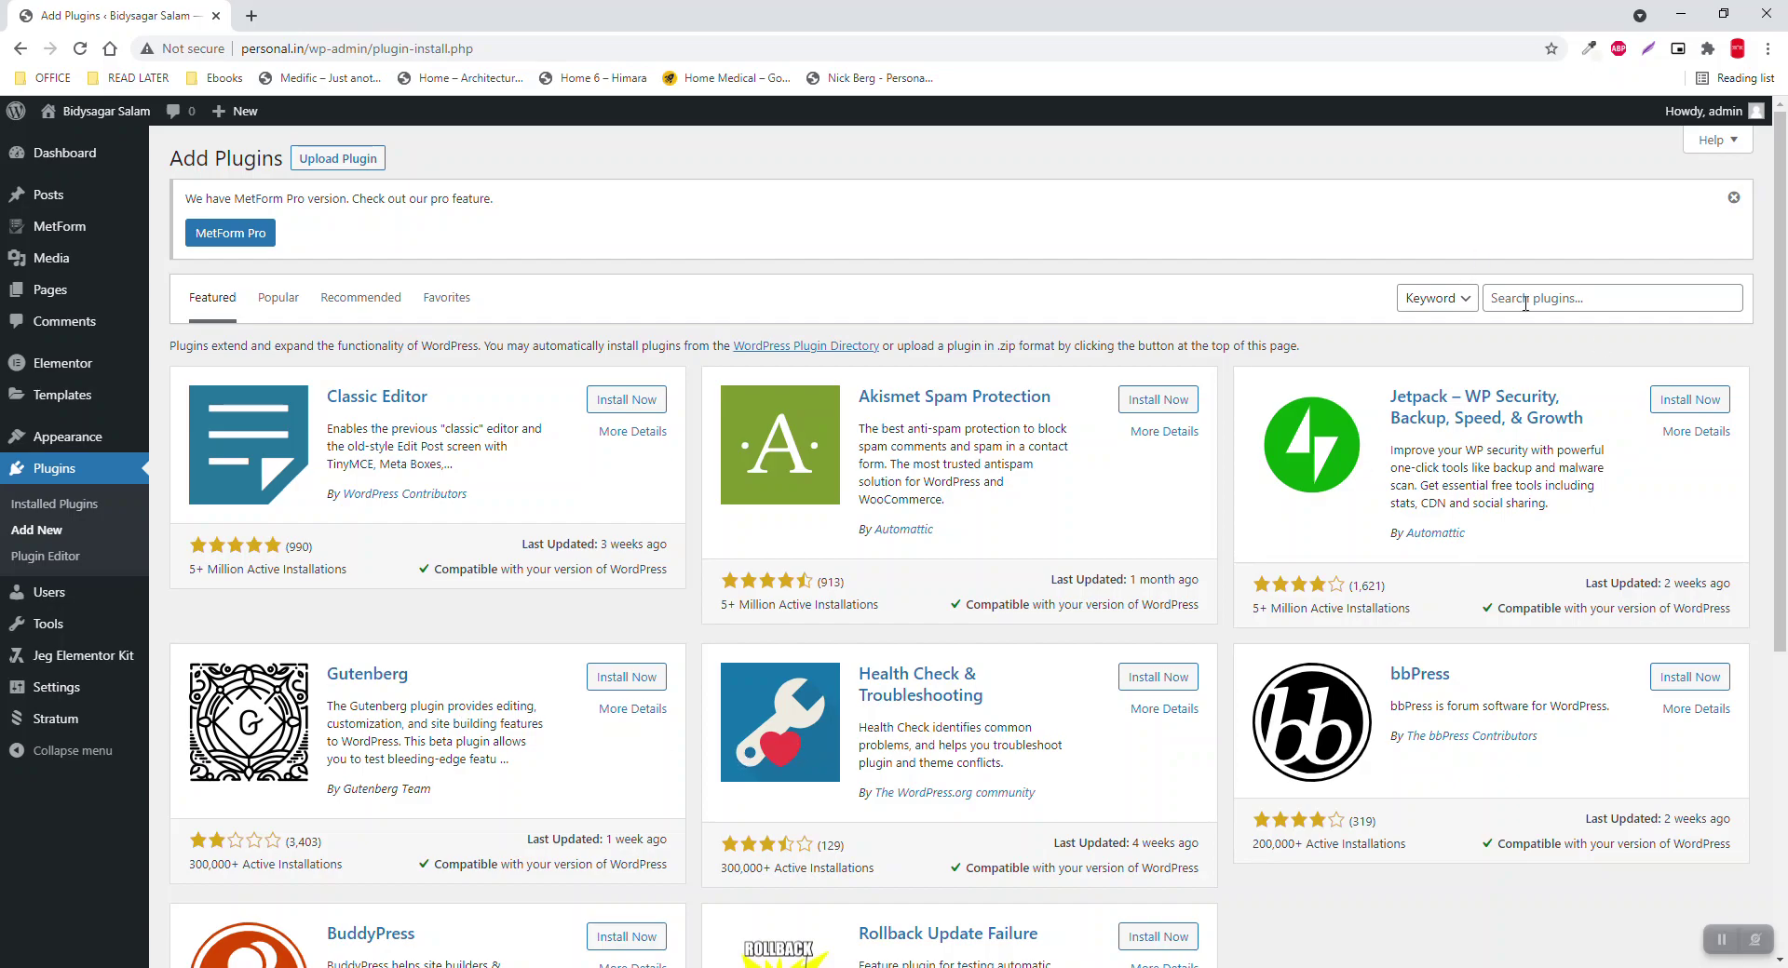
{"action": "left_click", "coordinate": [1584, 305]}
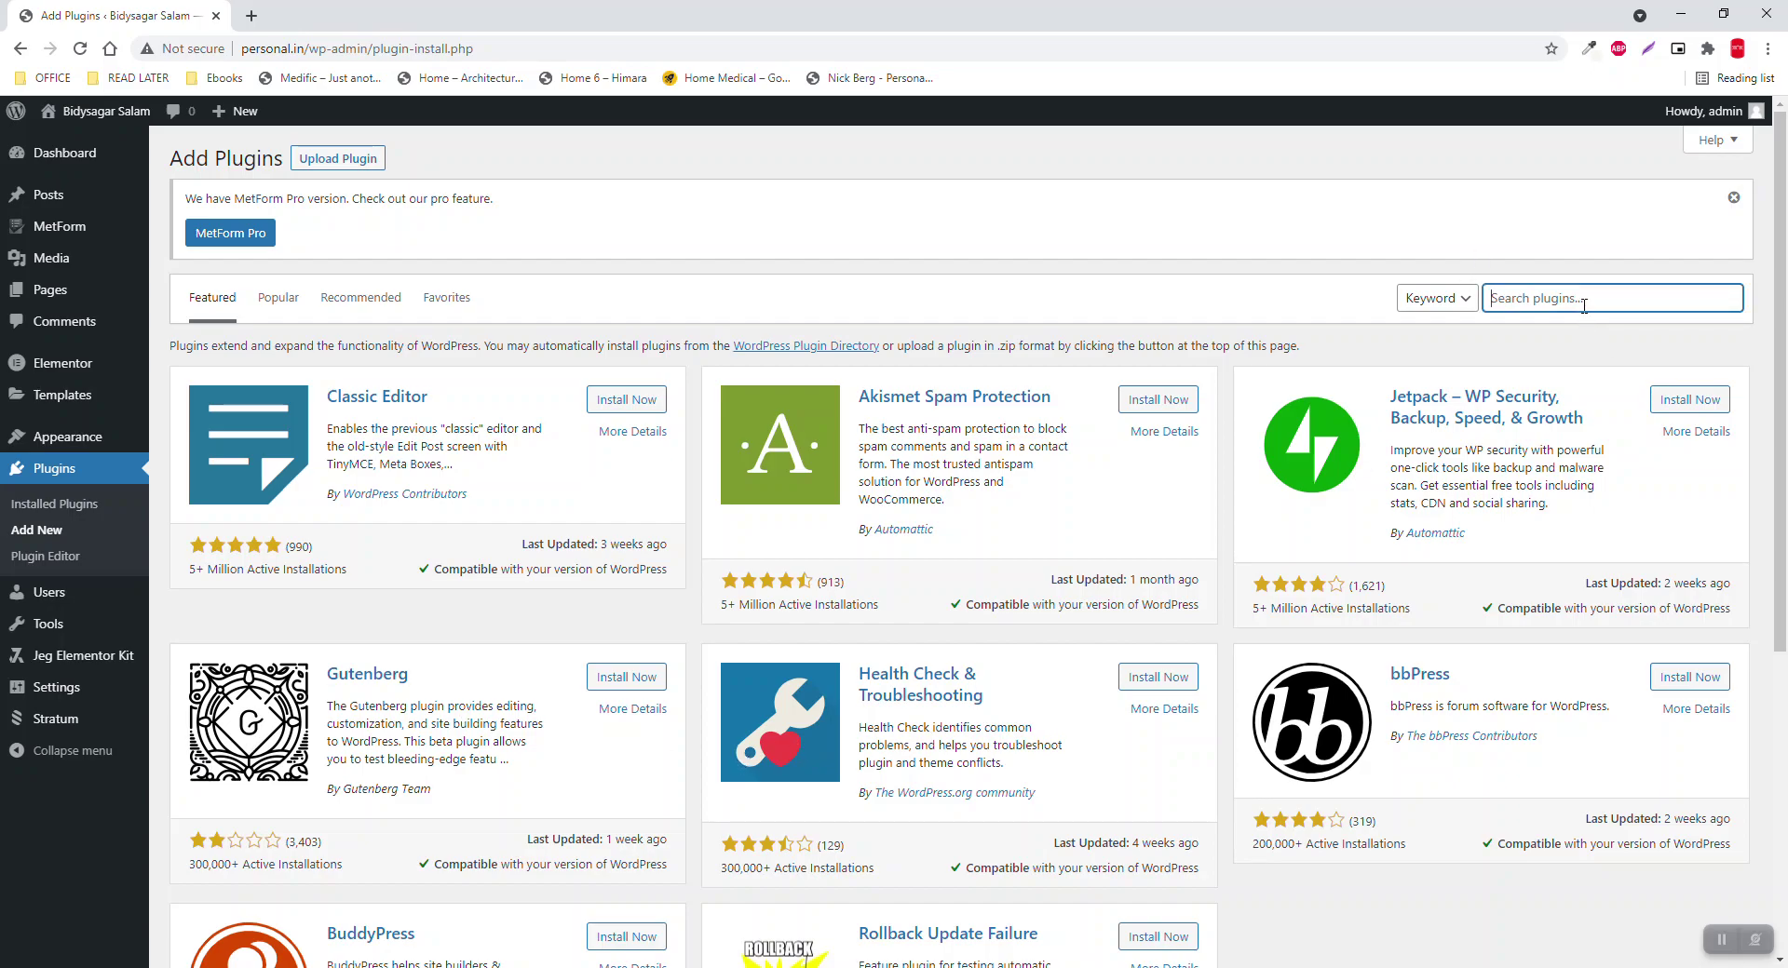
{"action": "type", "text": "custom icons"}
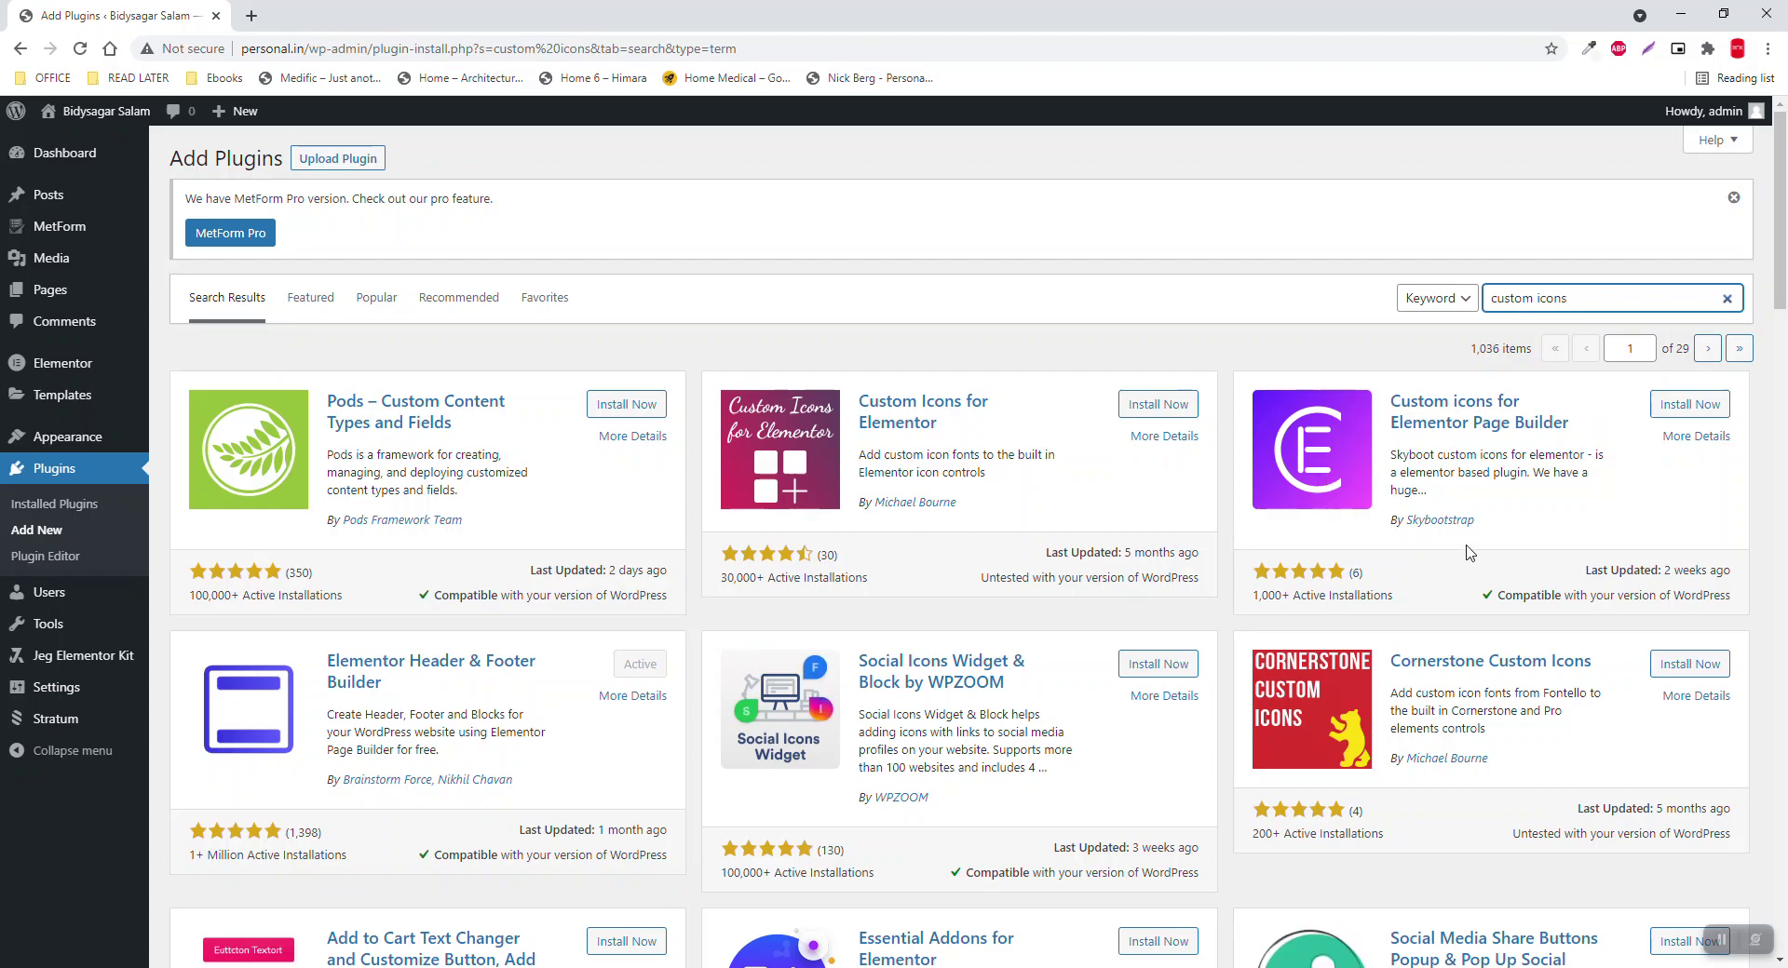
Step: Look through the "custom icons" results for plugins that add icons to Elementor, comparing their ratings, update dates and compatibility
{"action": "scroll", "coordinate": [1469, 548], "scroll_direction": "down", "scroll_amount": 2}
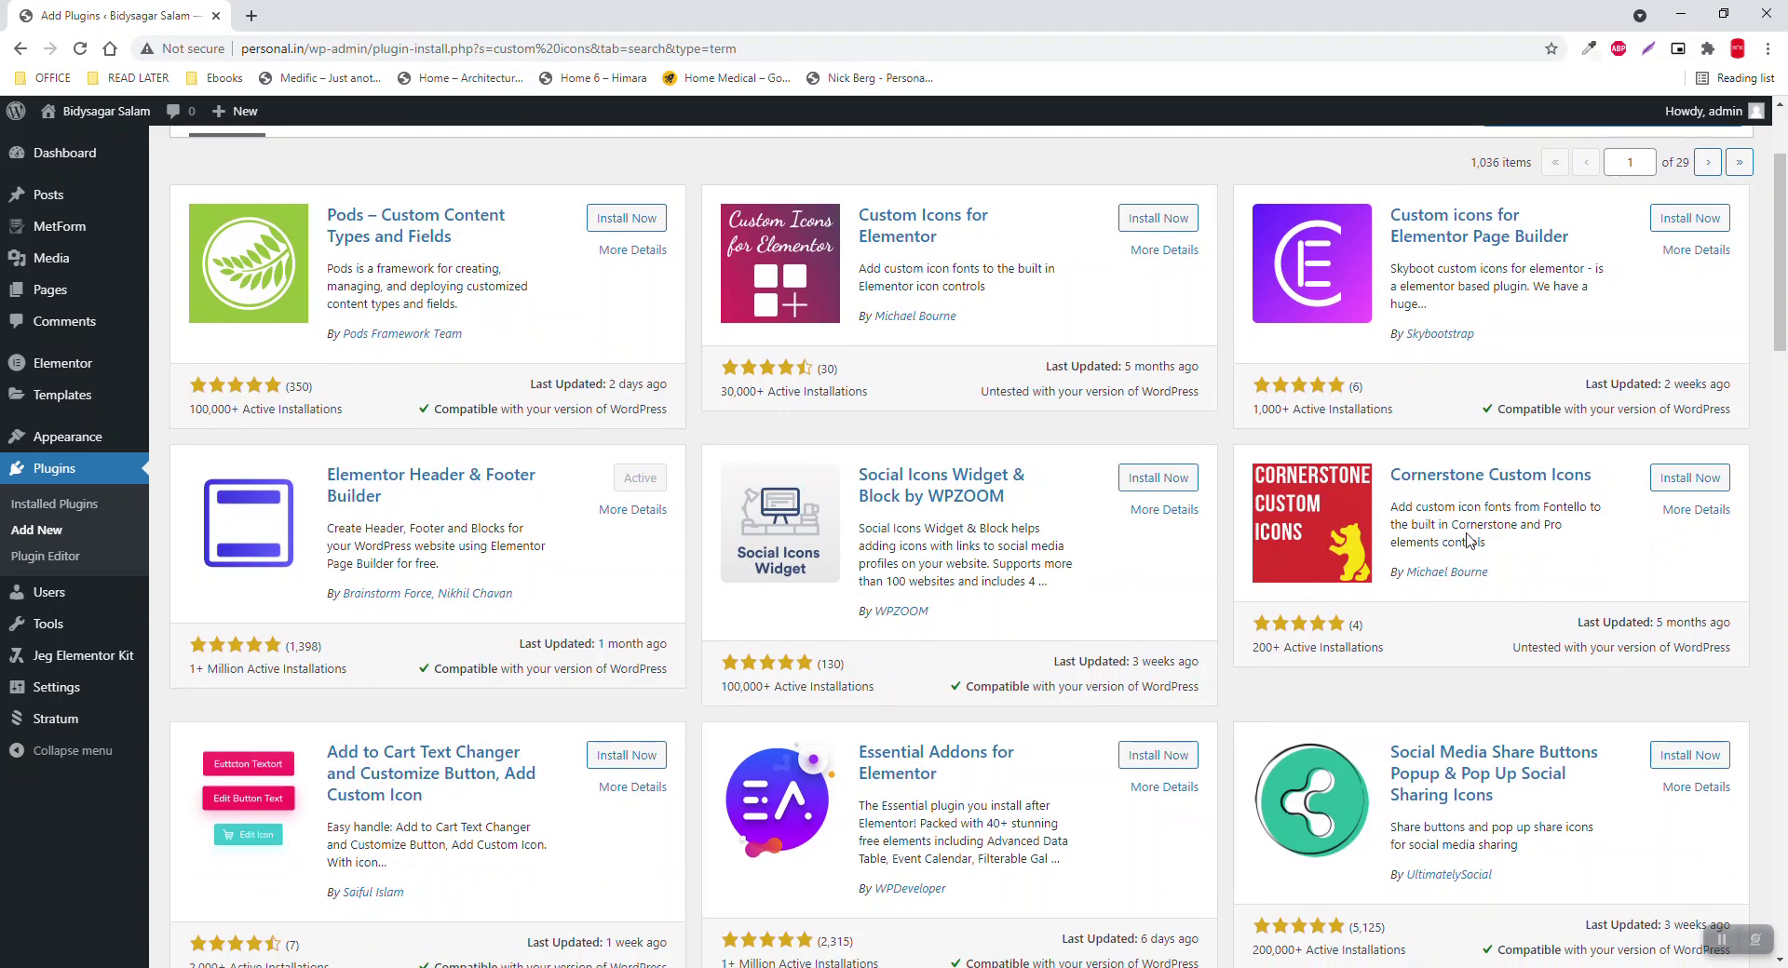
{"action": "scroll", "coordinate": [1470, 542], "scroll_direction": "down", "scroll_amount": 1}
{"action": "scroll", "coordinate": [1182, 519], "scroll_direction": "down", "scroll_amount": 2}
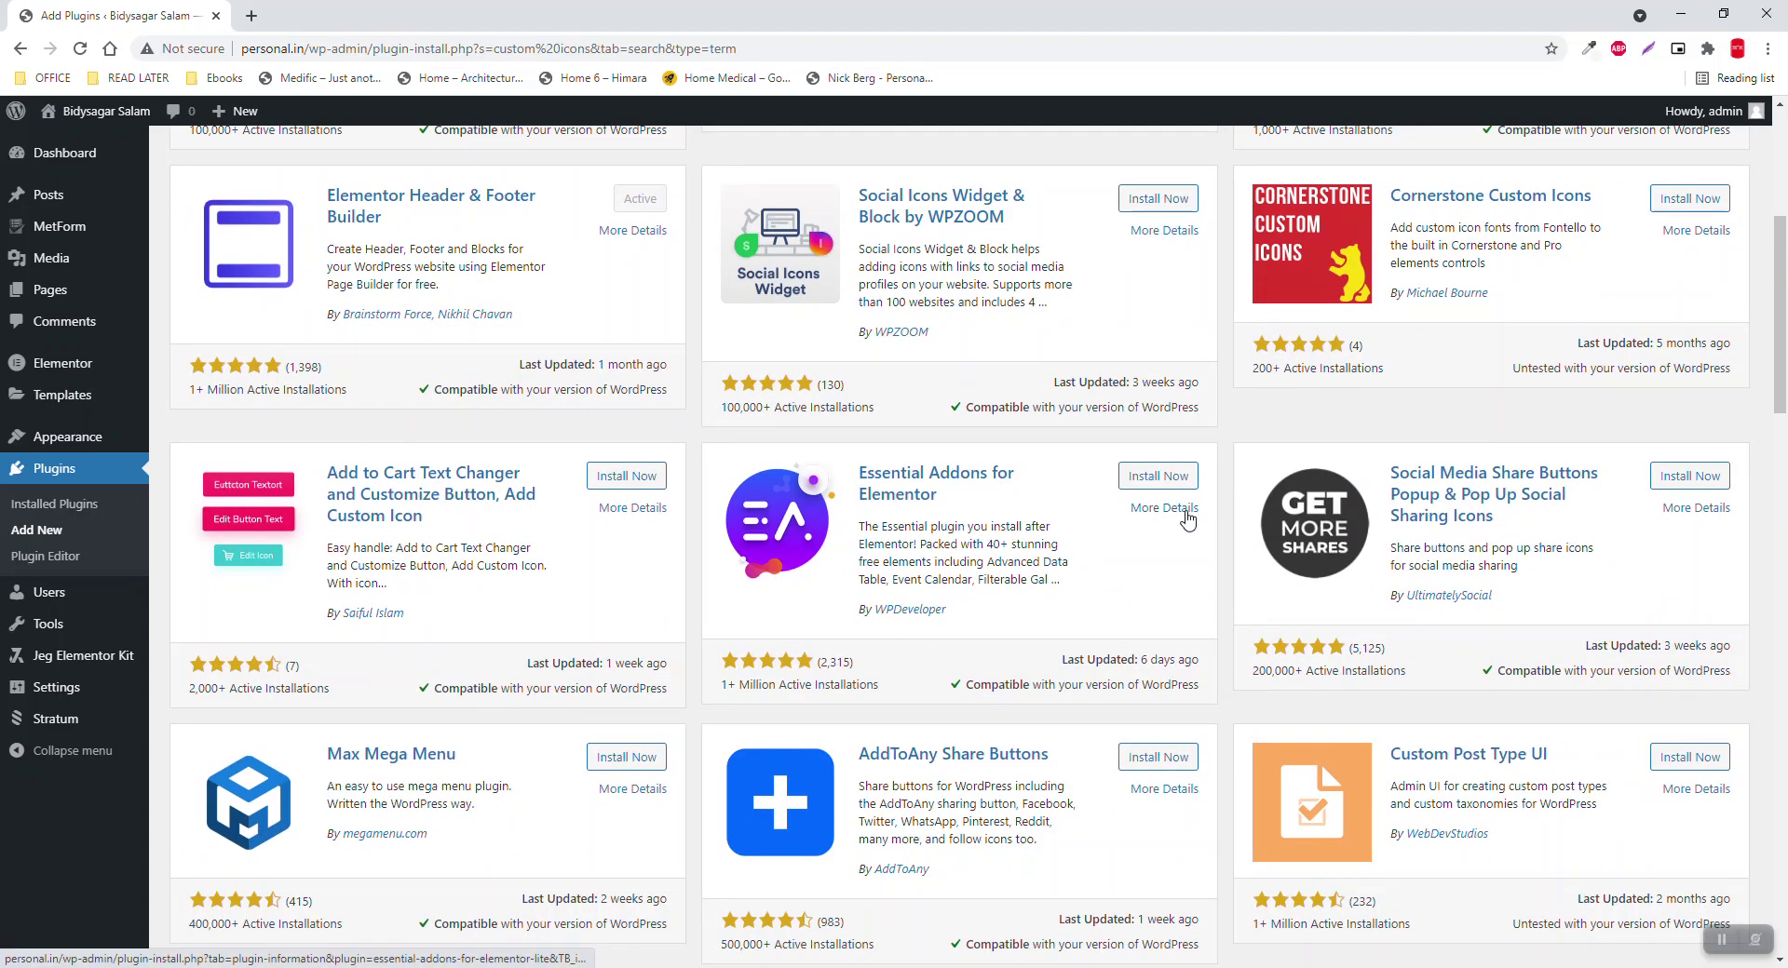
{"action": "scroll", "coordinate": [1187, 519], "scroll_direction": "down", "scroll_amount": 3}
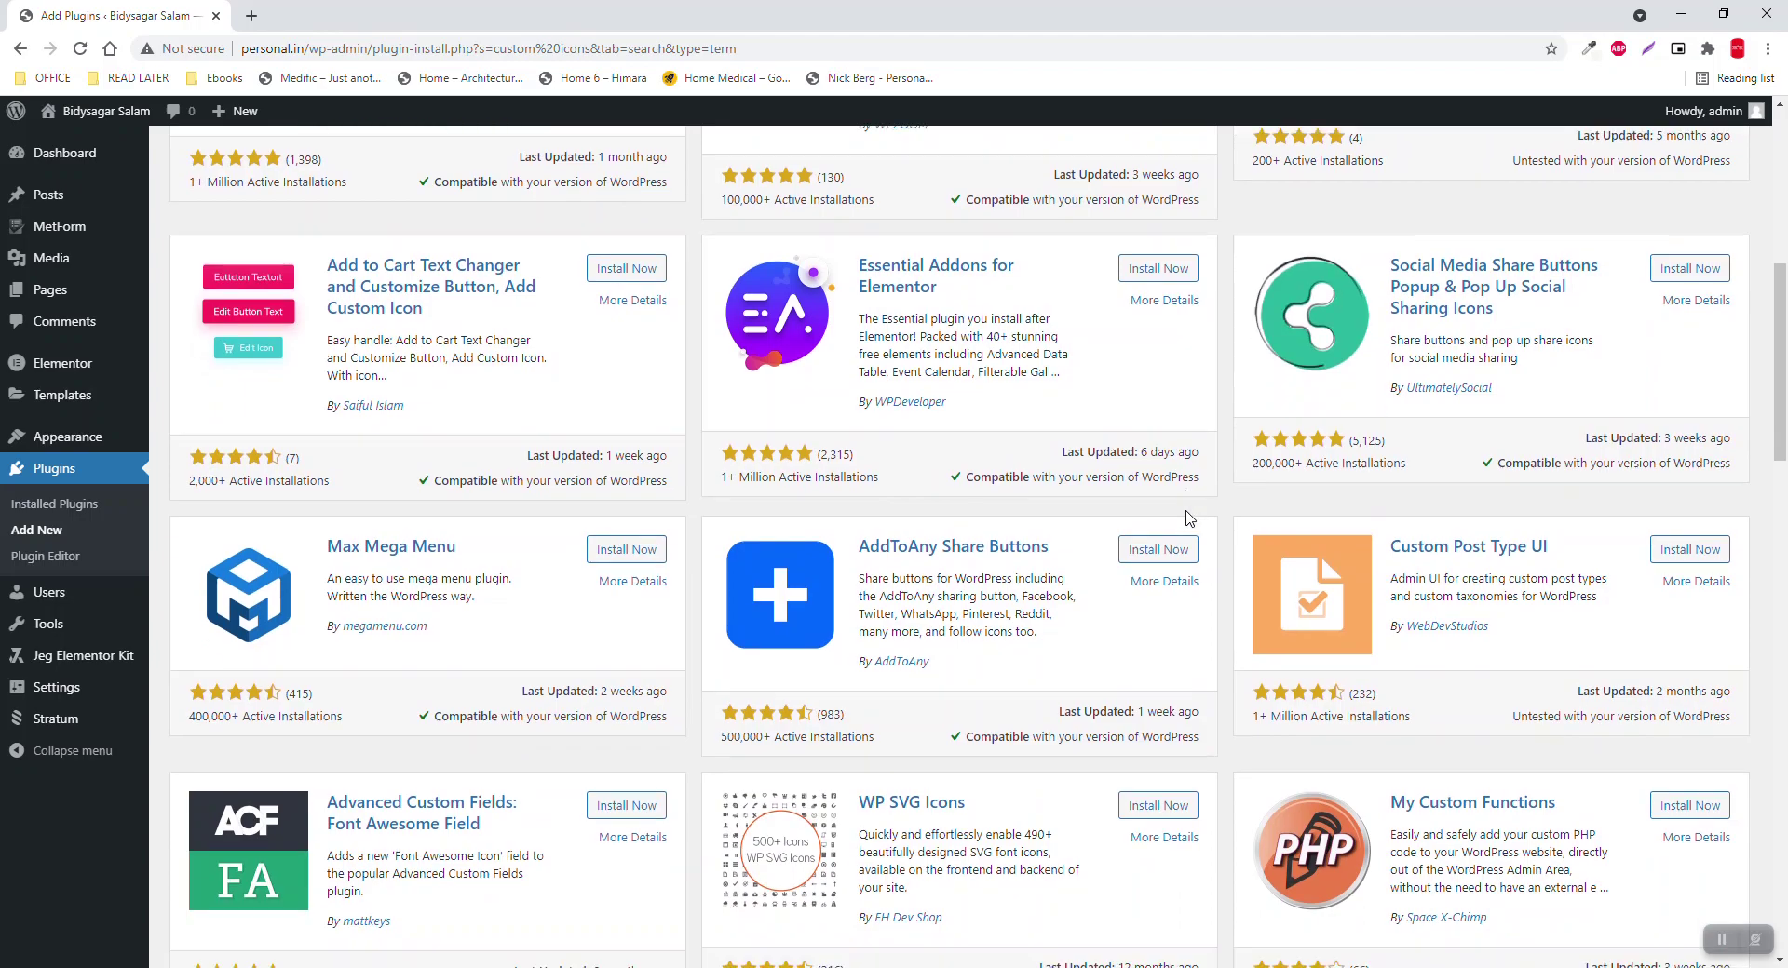
{"action": "scroll", "coordinate": [1188, 520], "scroll_direction": "down", "scroll_amount": 5}
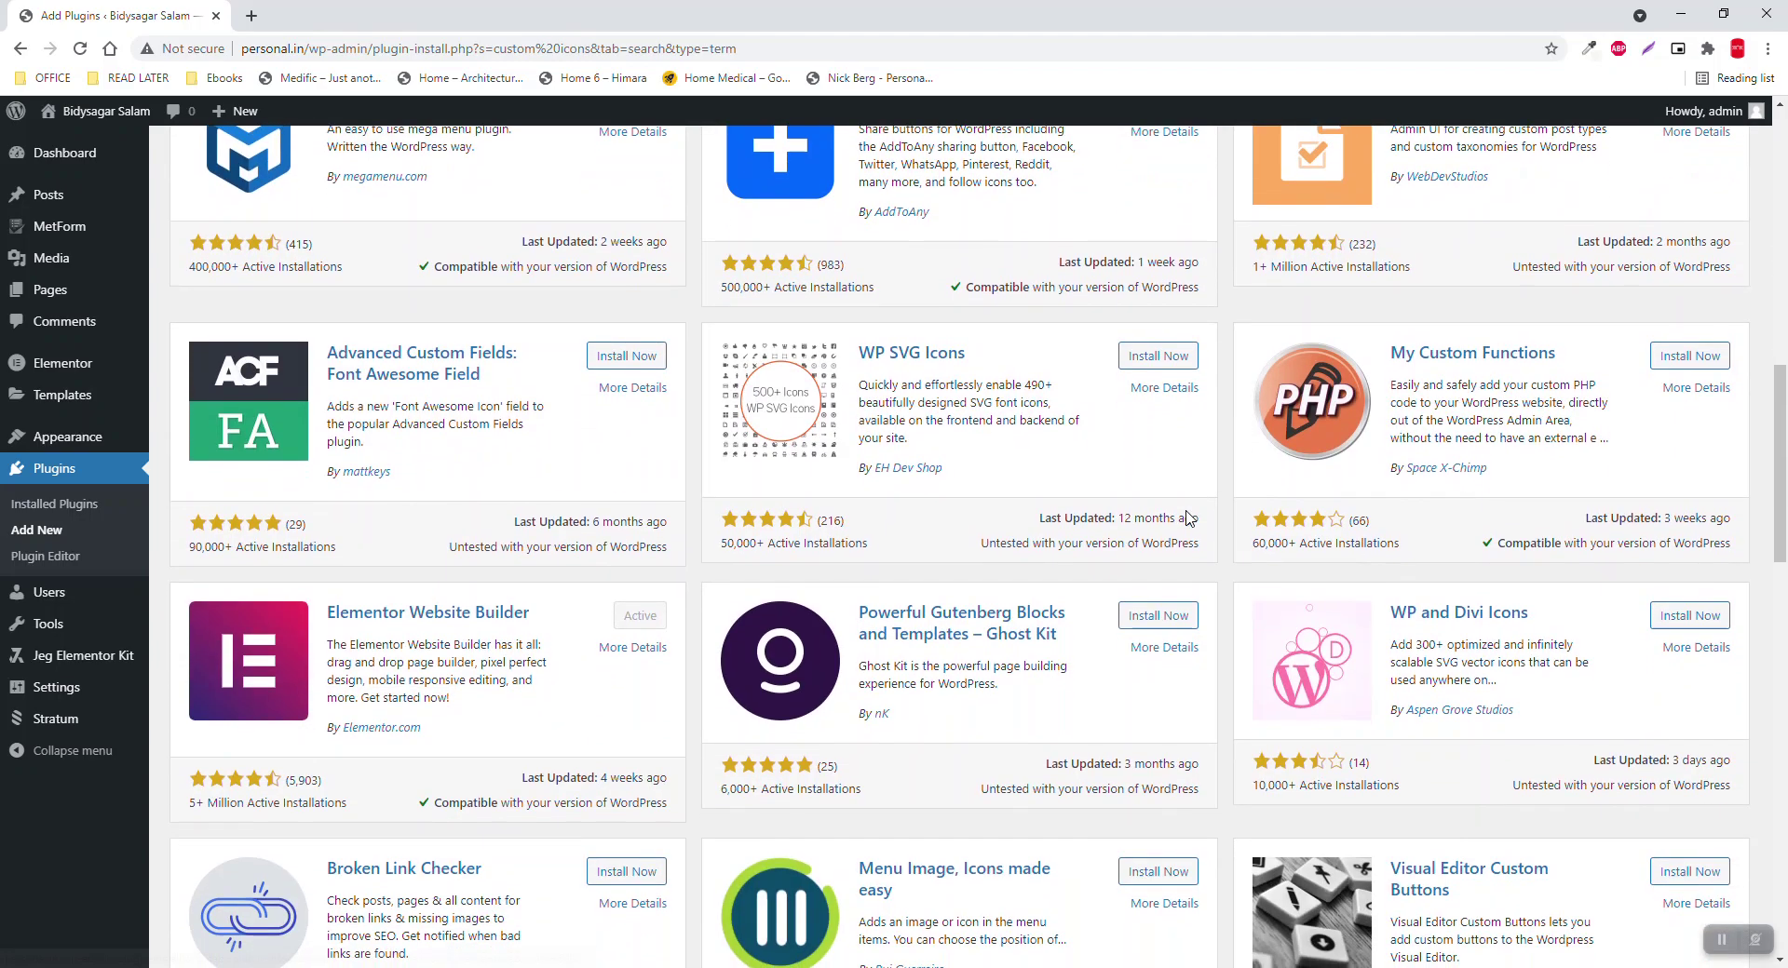
{"action": "scroll", "coordinate": [1188, 518], "scroll_direction": "down", "scroll_amount": 5}
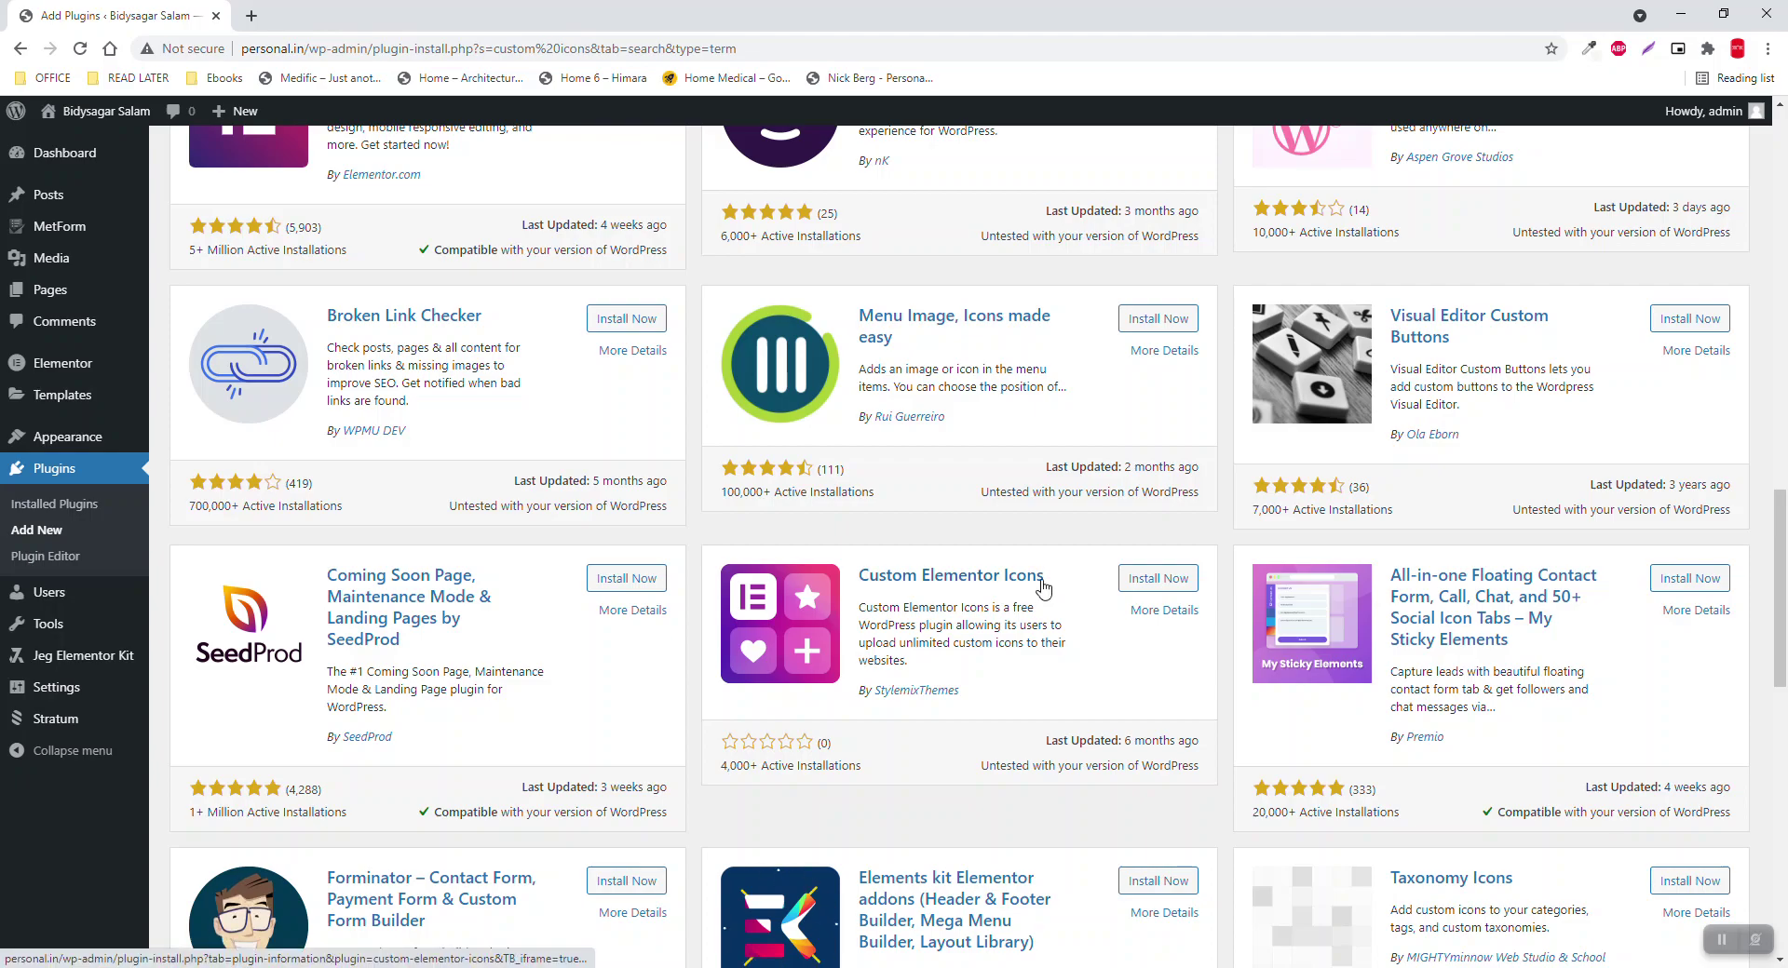
{"action": "scroll", "coordinate": [1179, 610], "scroll_direction": "down", "scroll_amount": 5}
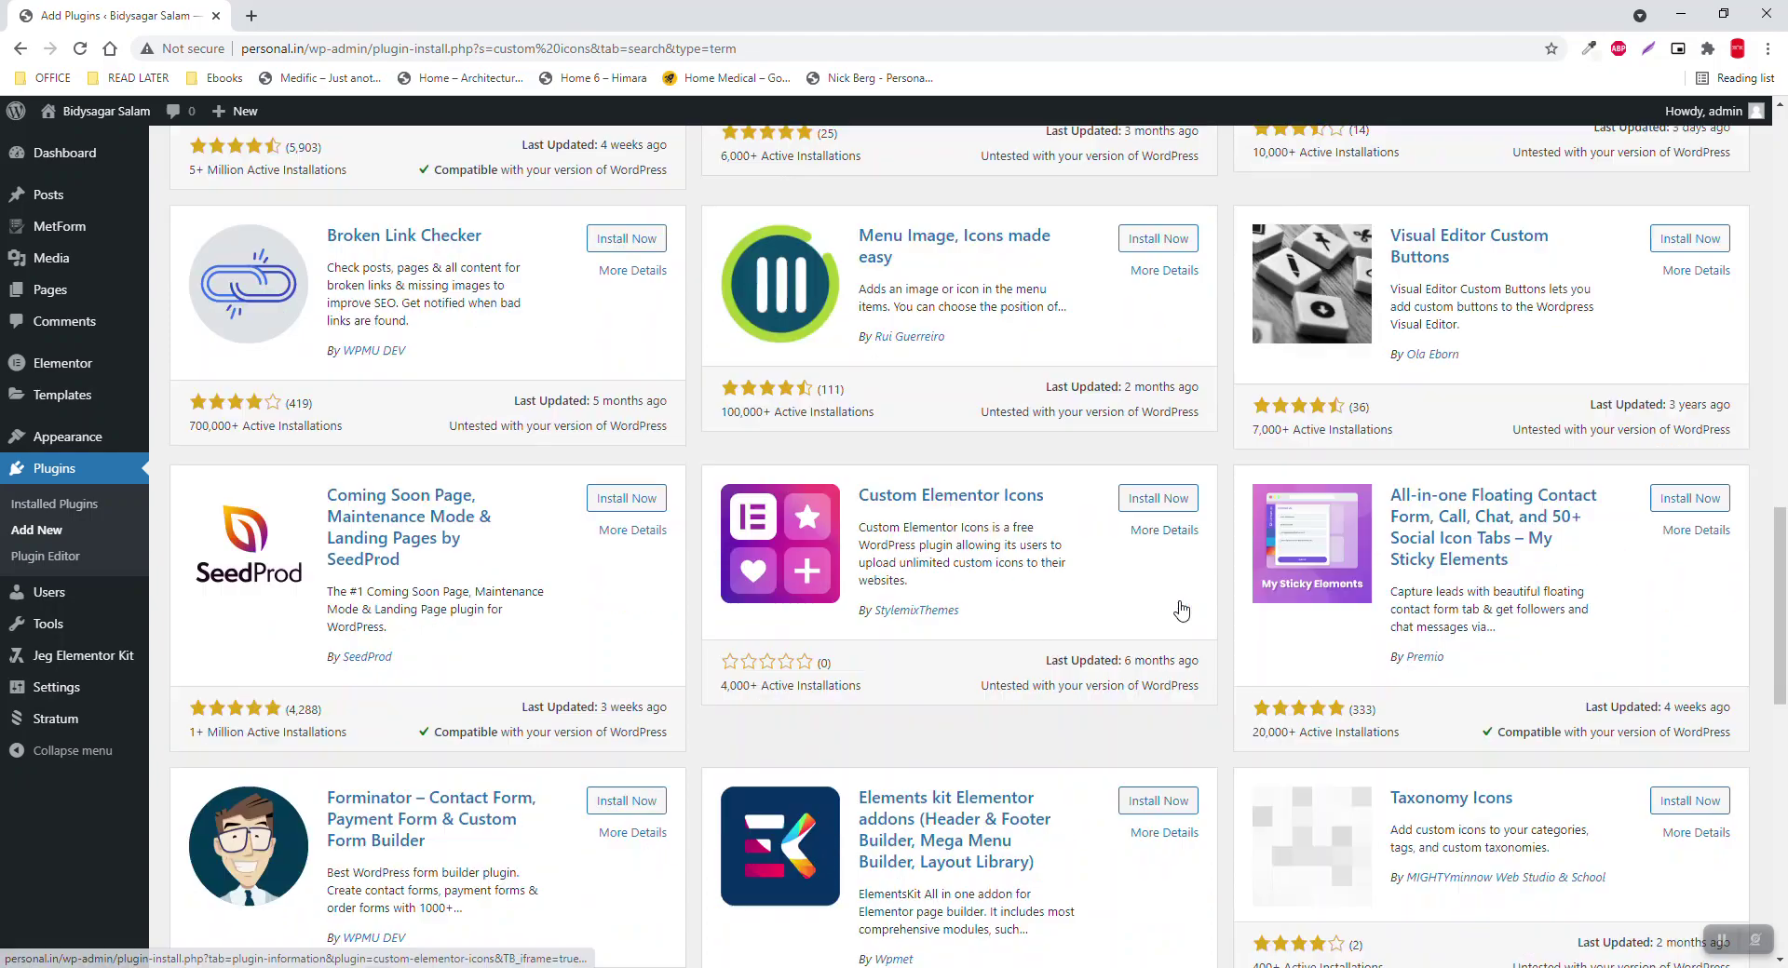
{"action": "scroll", "coordinate": [1183, 610], "scroll_direction": "down", "scroll_amount": 4}
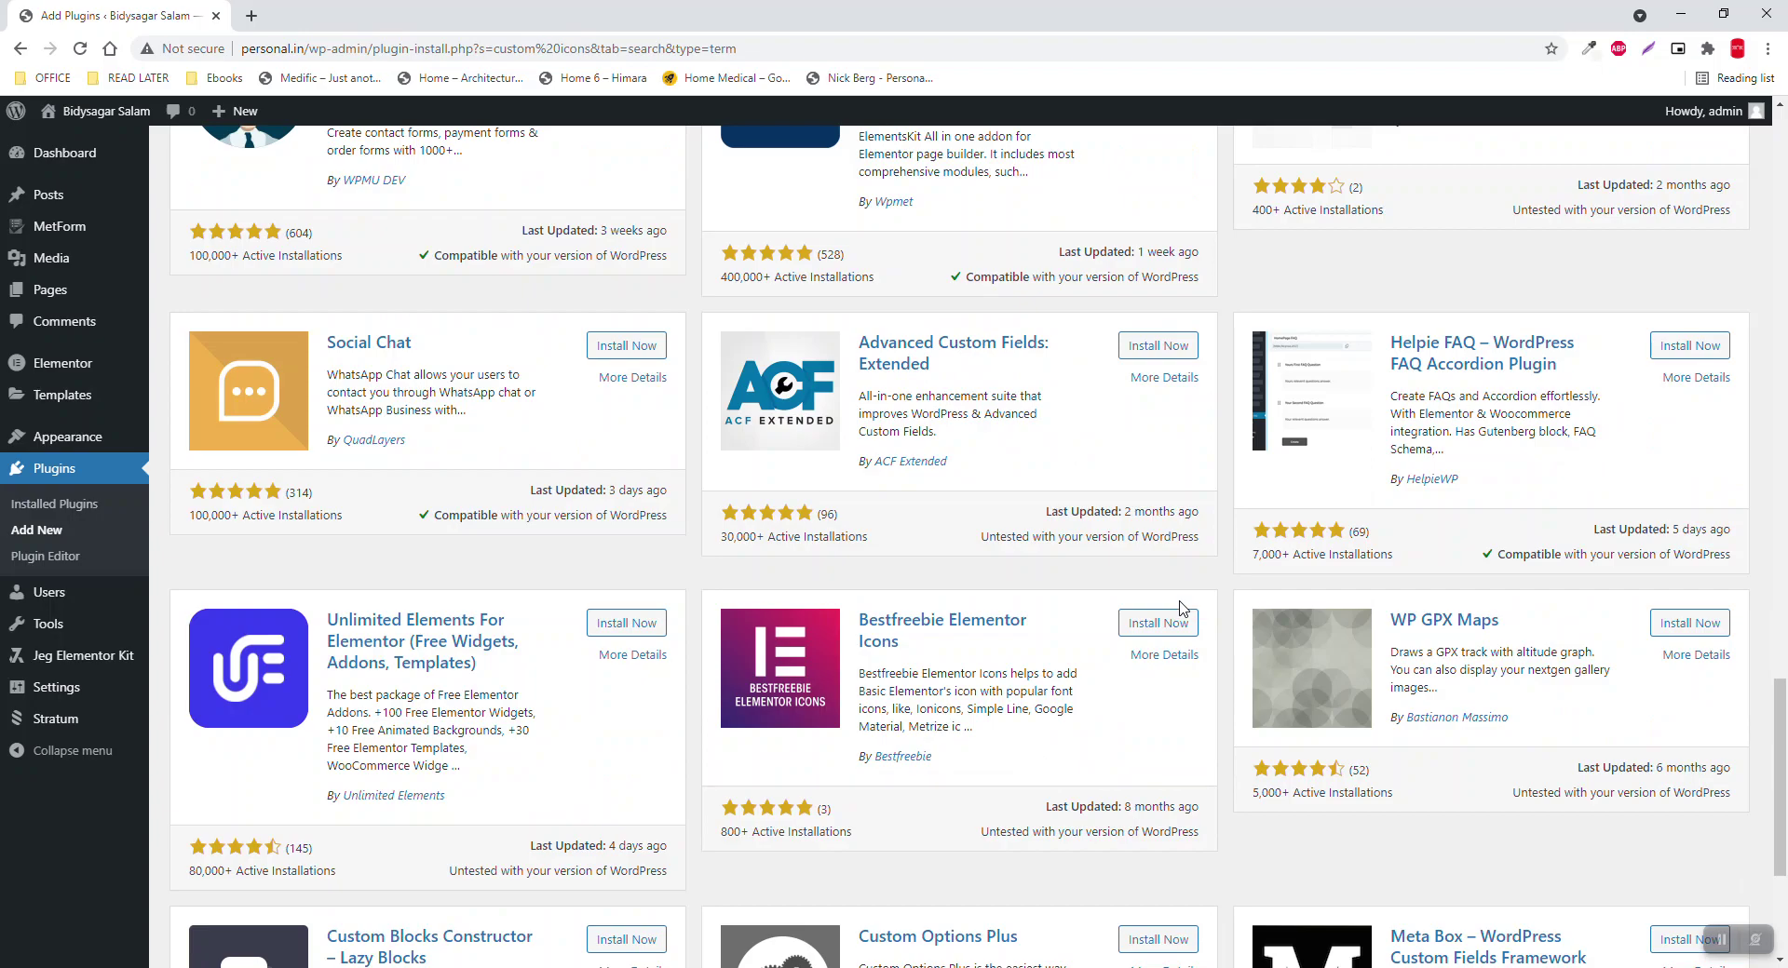
{"action": "scroll", "coordinate": [1180, 607], "scroll_direction": "down", "scroll_amount": 3}
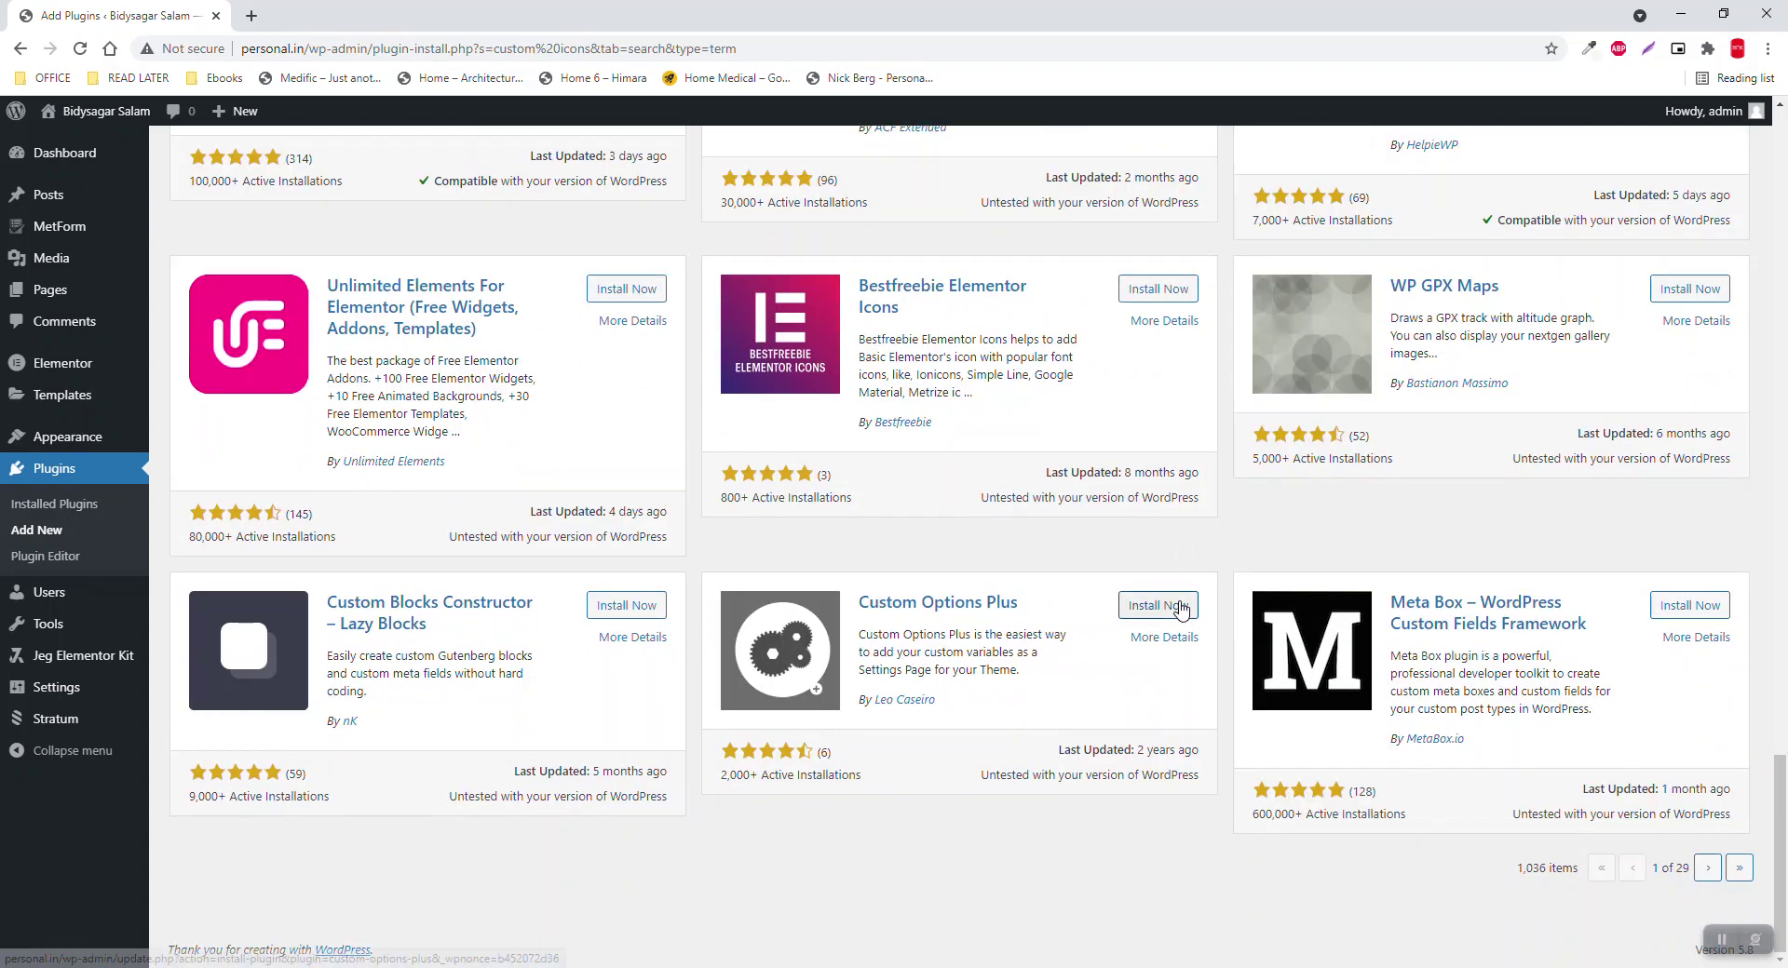
{"action": "scroll", "coordinate": [1181, 610], "scroll_direction": "up", "scroll_amount": 3}
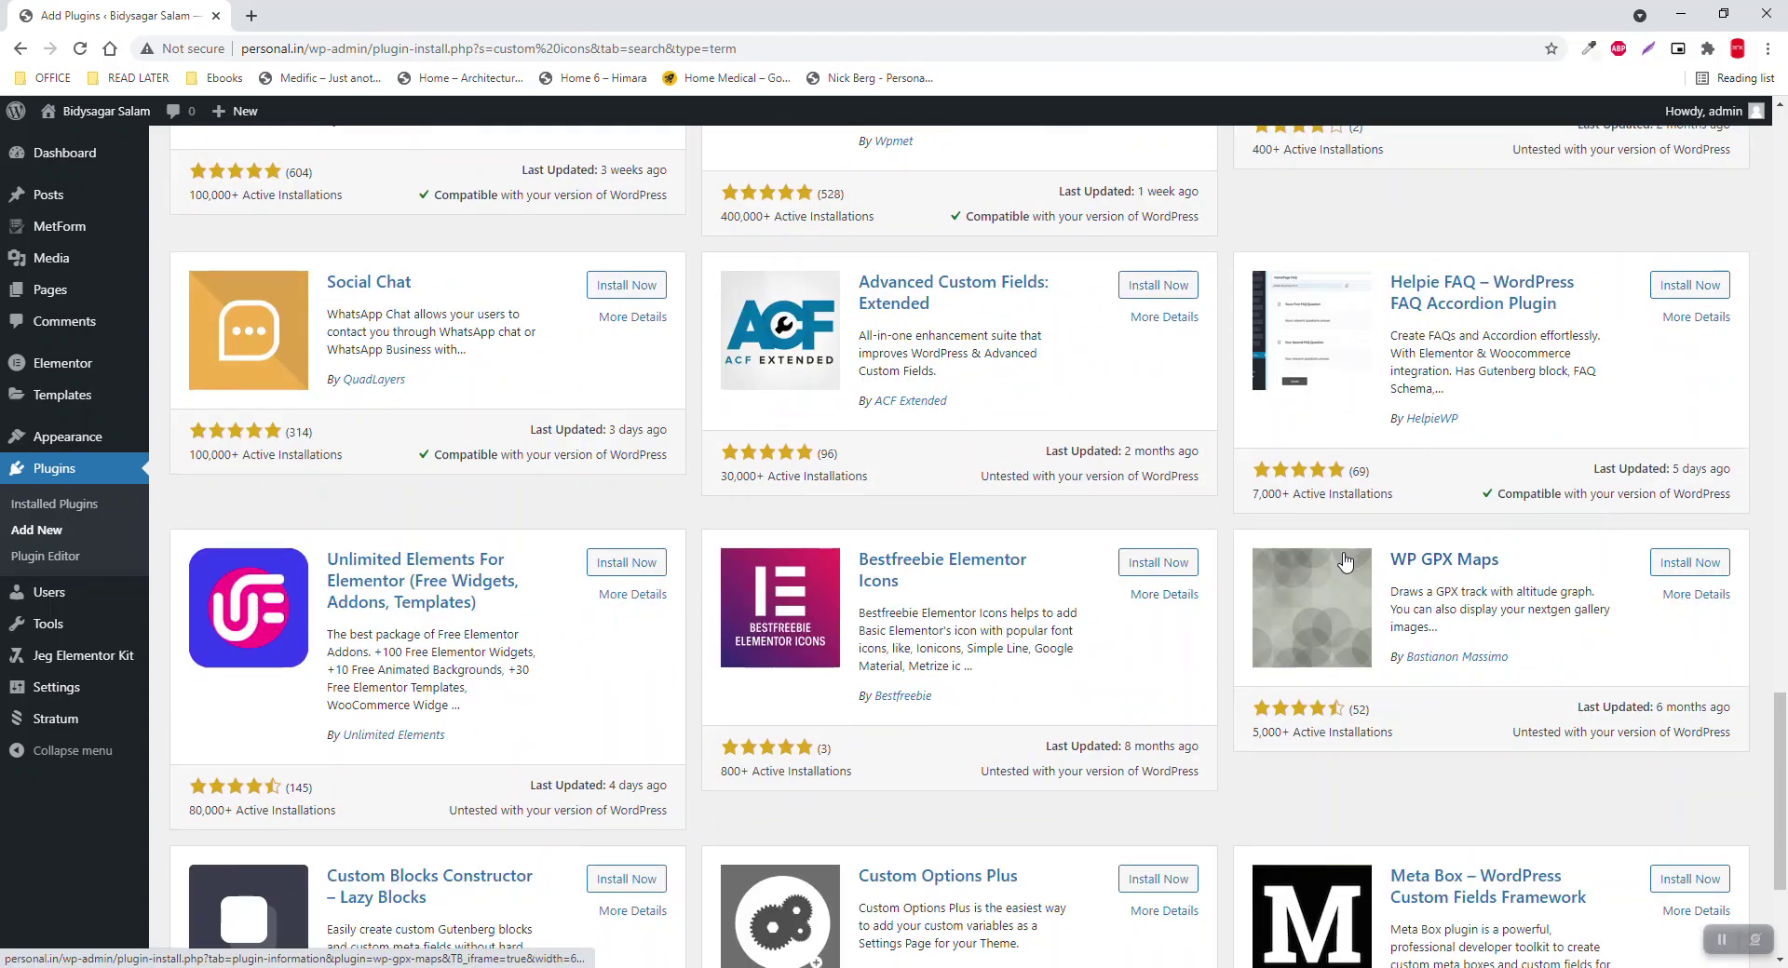
{"action": "scroll", "coordinate": [1290, 568], "scroll_direction": "down", "scroll_amount": 2}
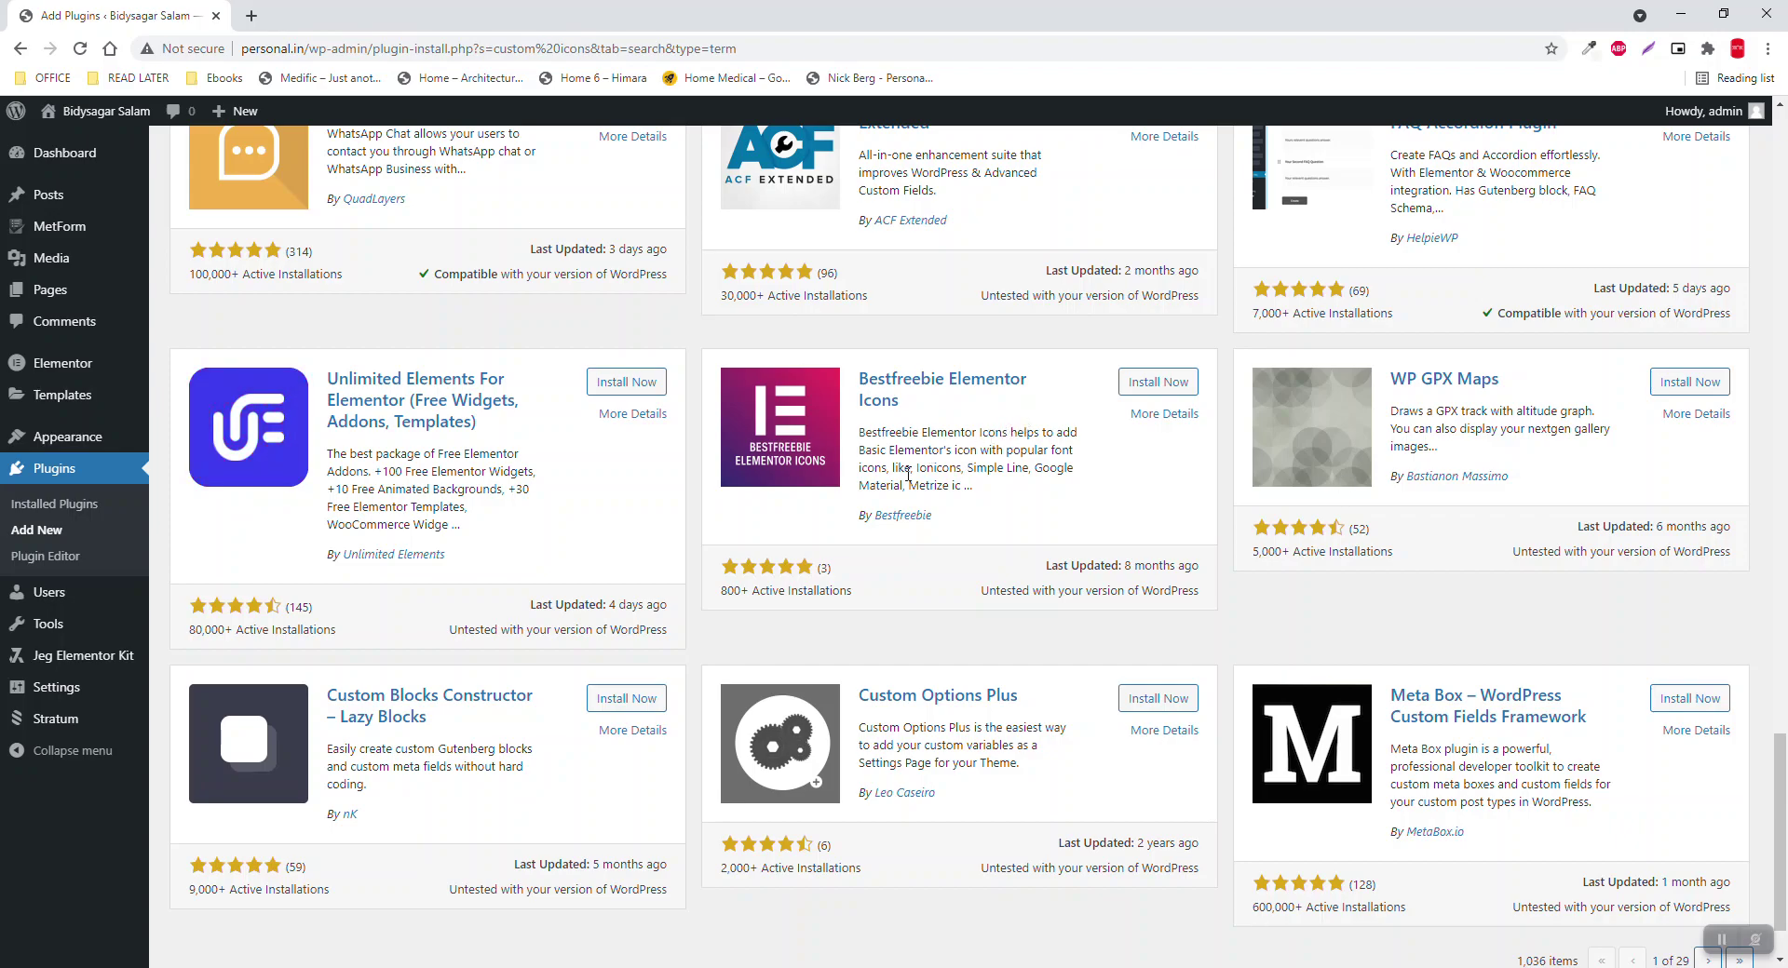
{"action": "scroll", "coordinate": [908, 473], "scroll_direction": "up", "scroll_amount": 15}
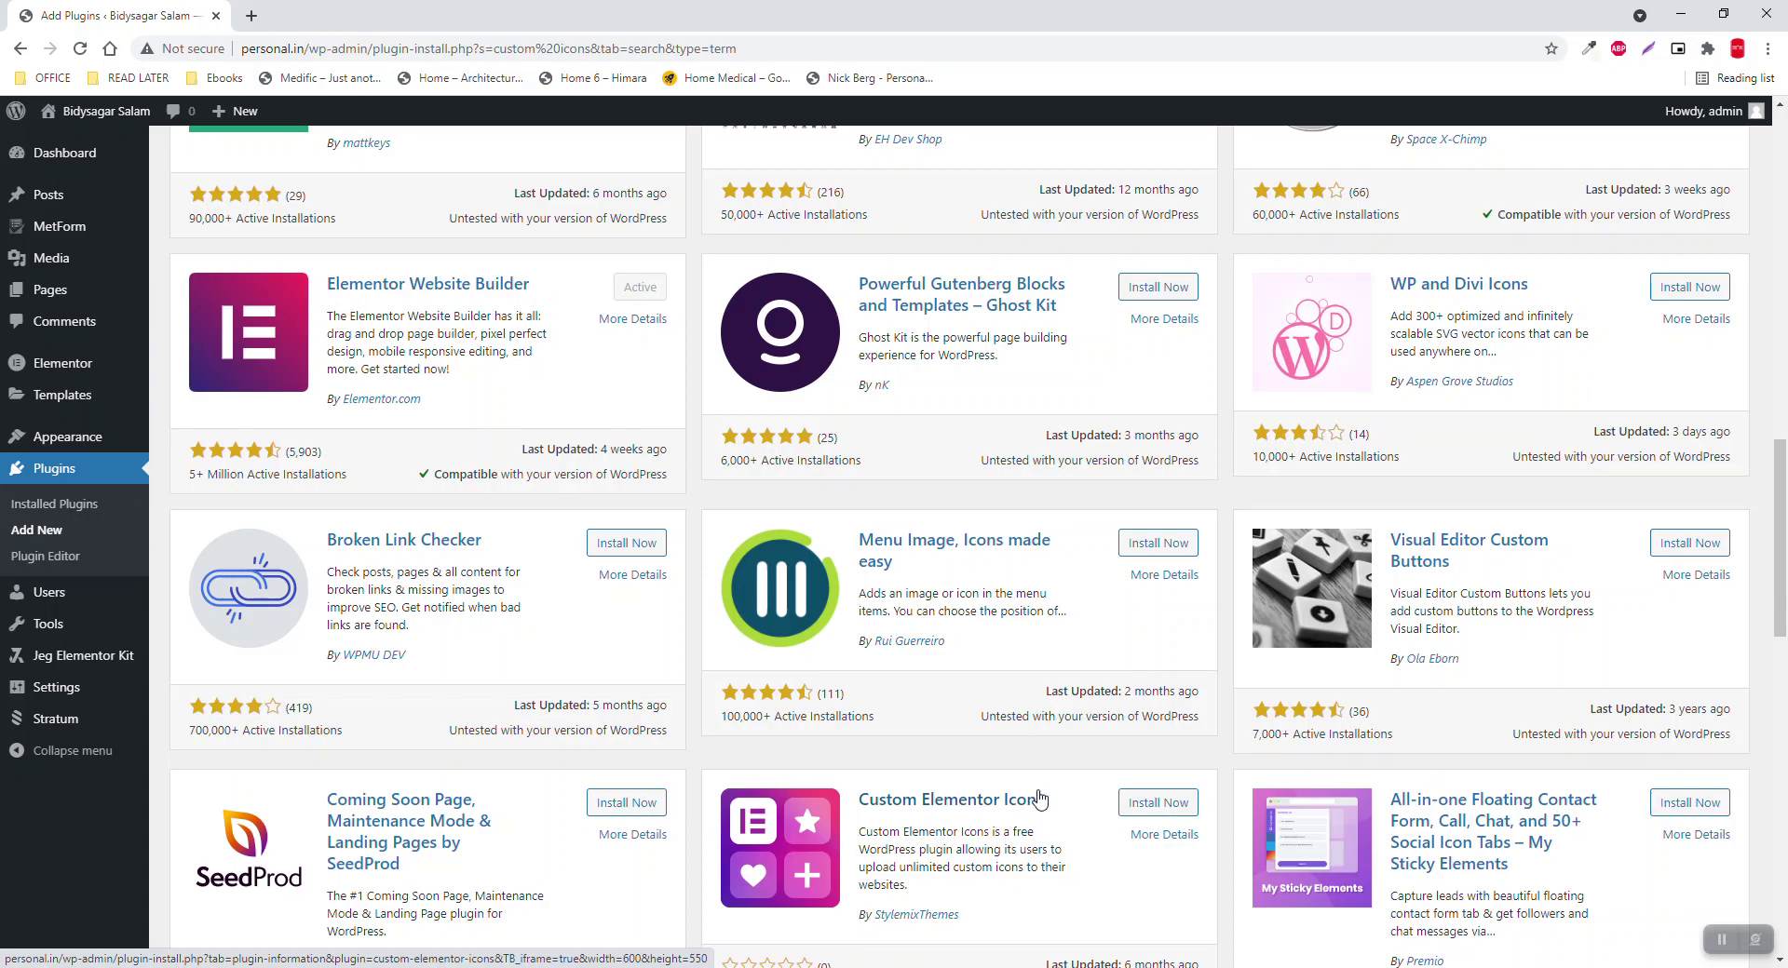
{"action": "scroll", "coordinate": [1030, 803], "scroll_direction": "down", "scroll_amount": 2}
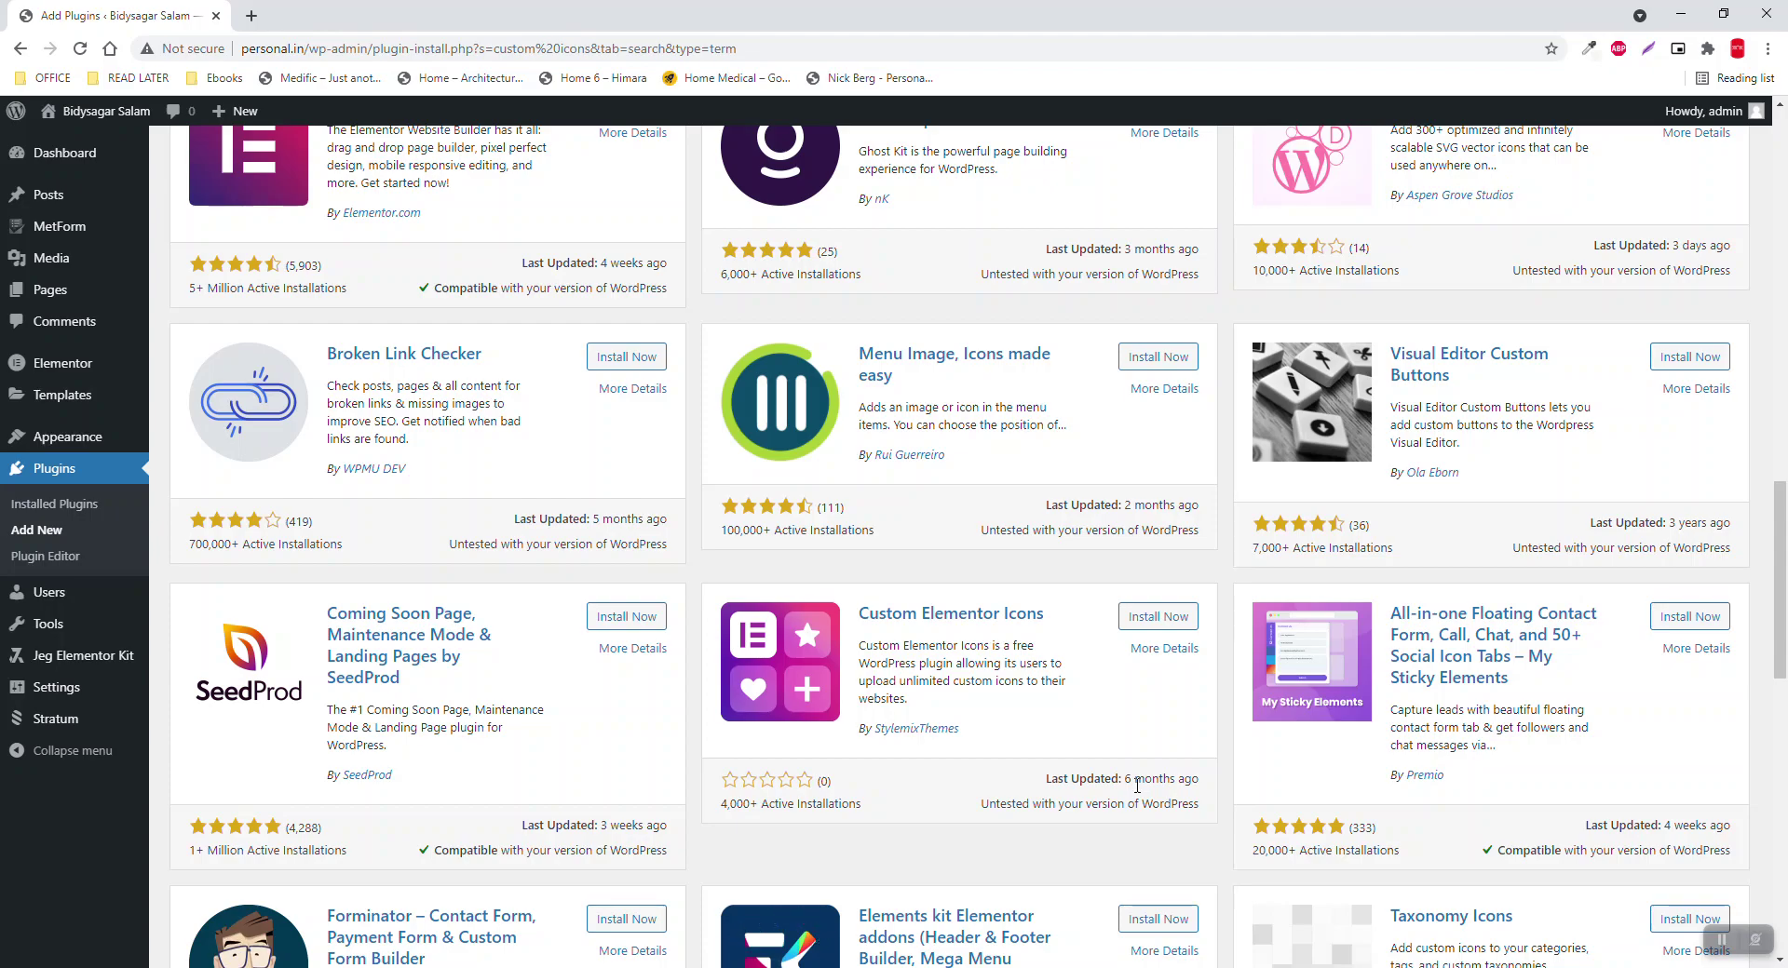
{"action": "scroll", "coordinate": [1136, 785], "scroll_direction": "down", "scroll_amount": 10}
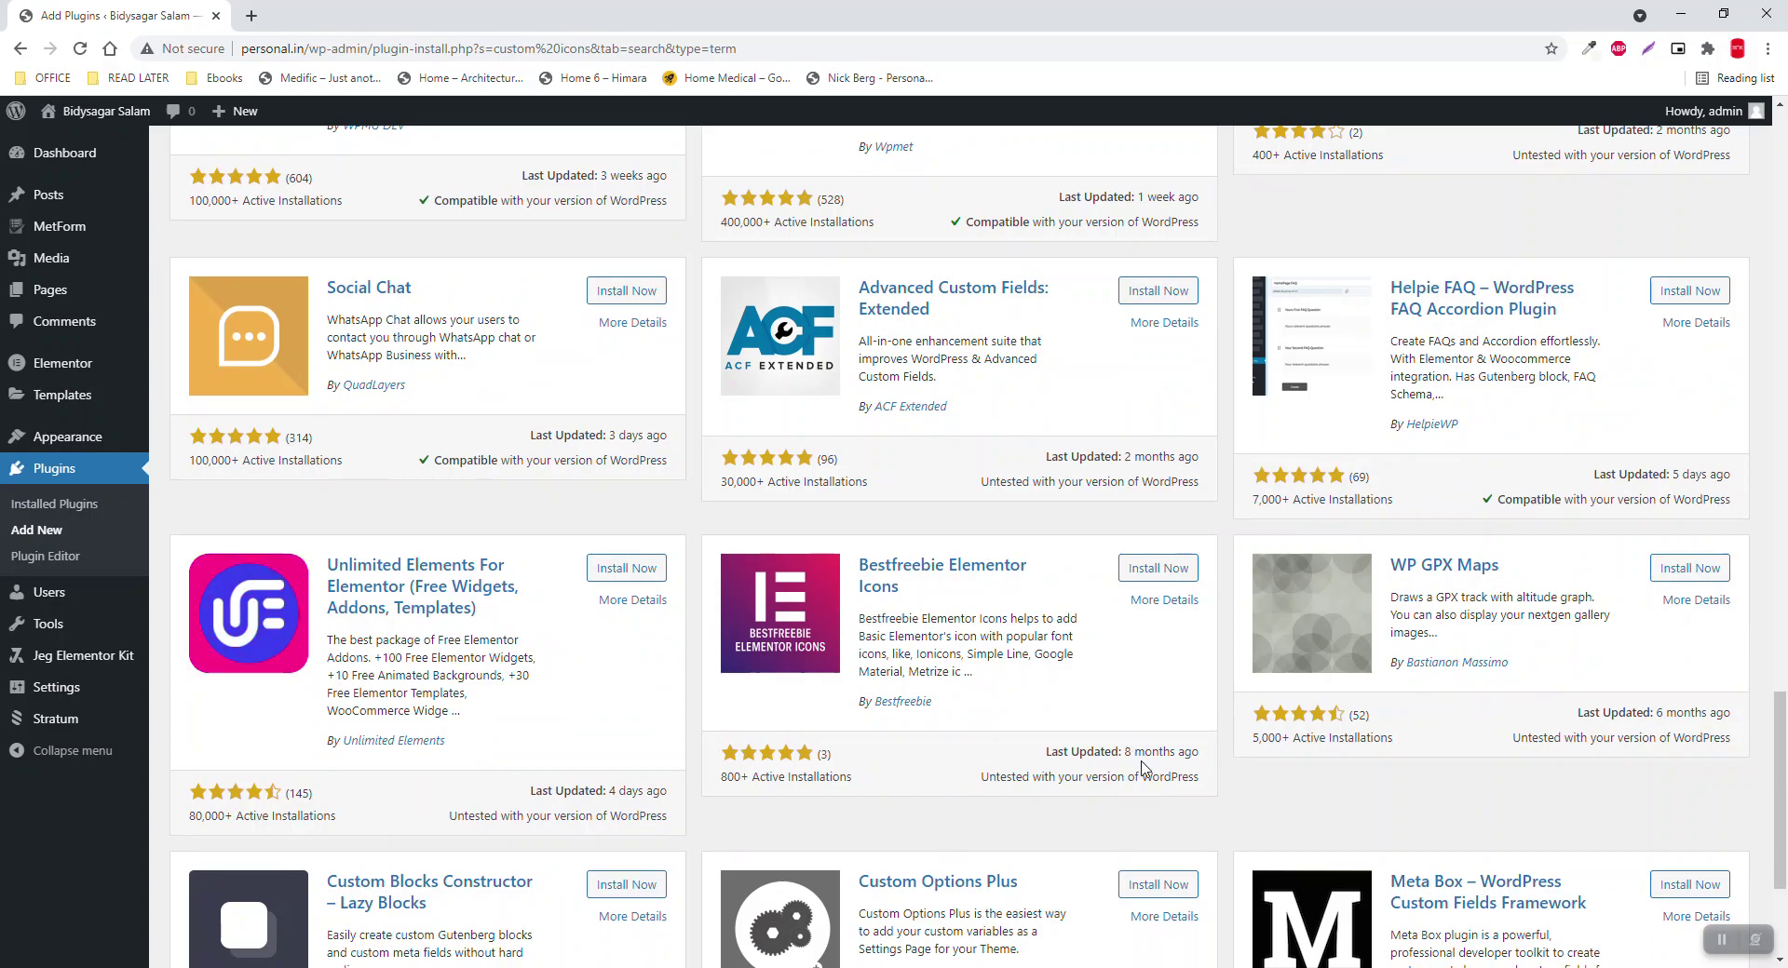
{"action": "scroll", "coordinate": [1143, 766], "scroll_direction": "up", "scroll_amount": 15}
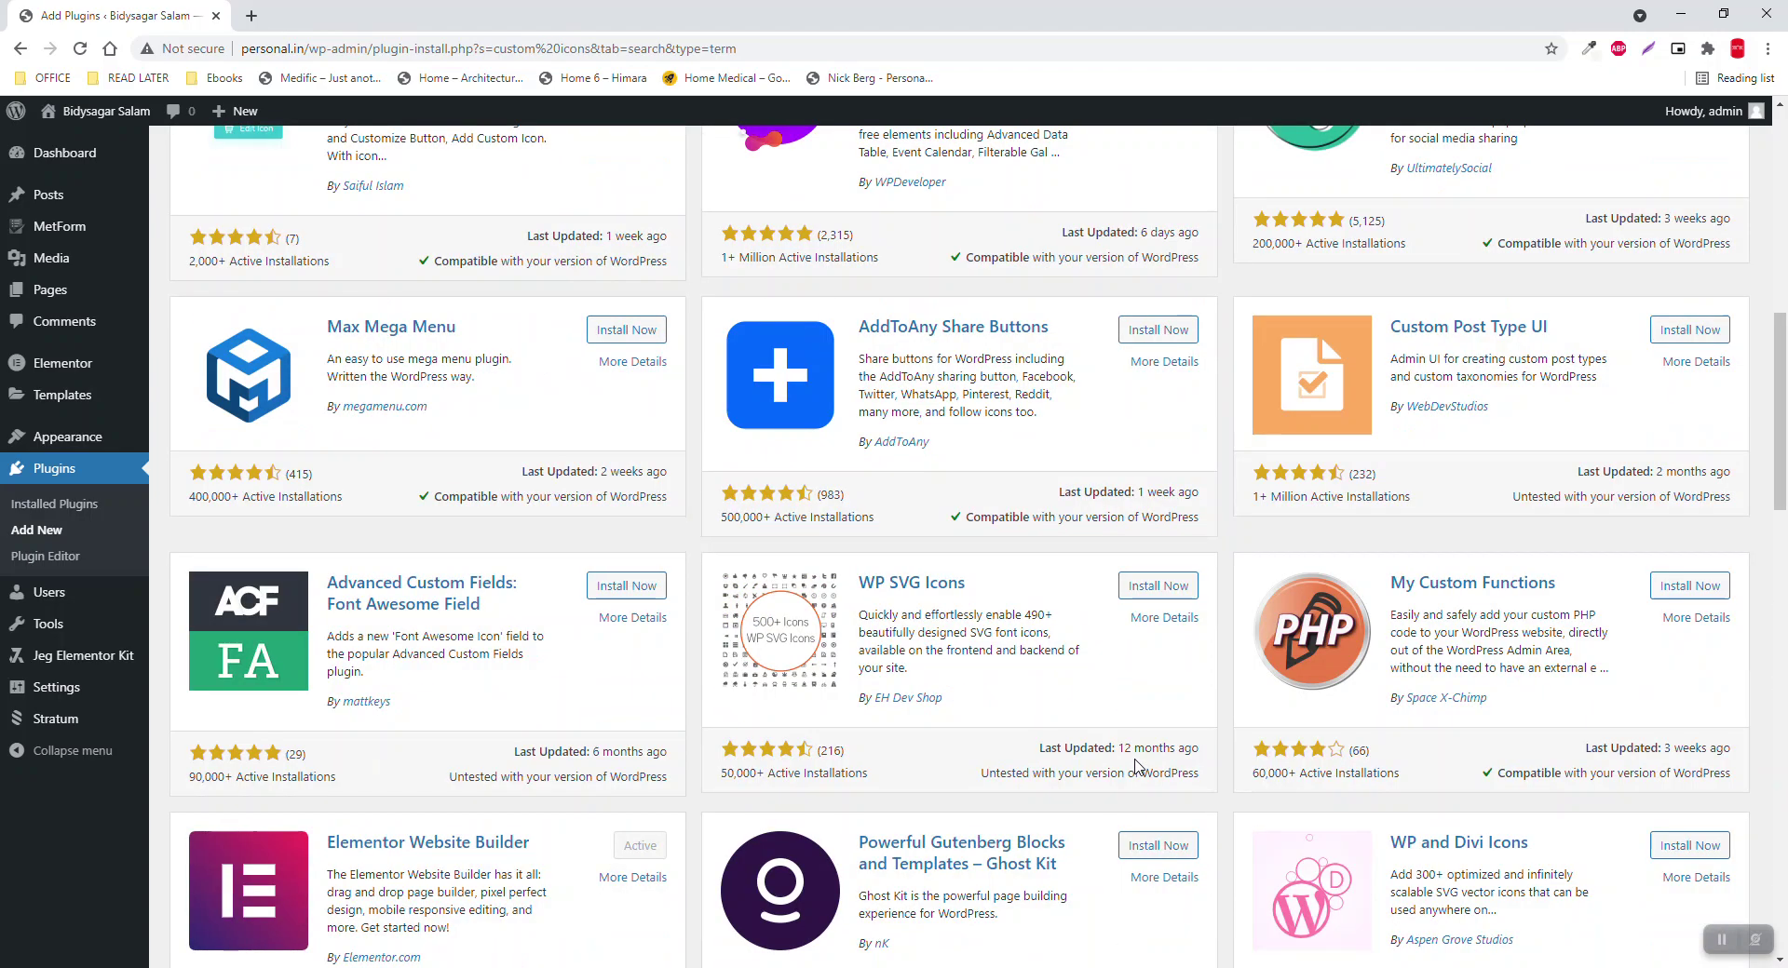
{"action": "scroll", "coordinate": [1137, 765], "scroll_direction": "up", "scroll_amount": 9}
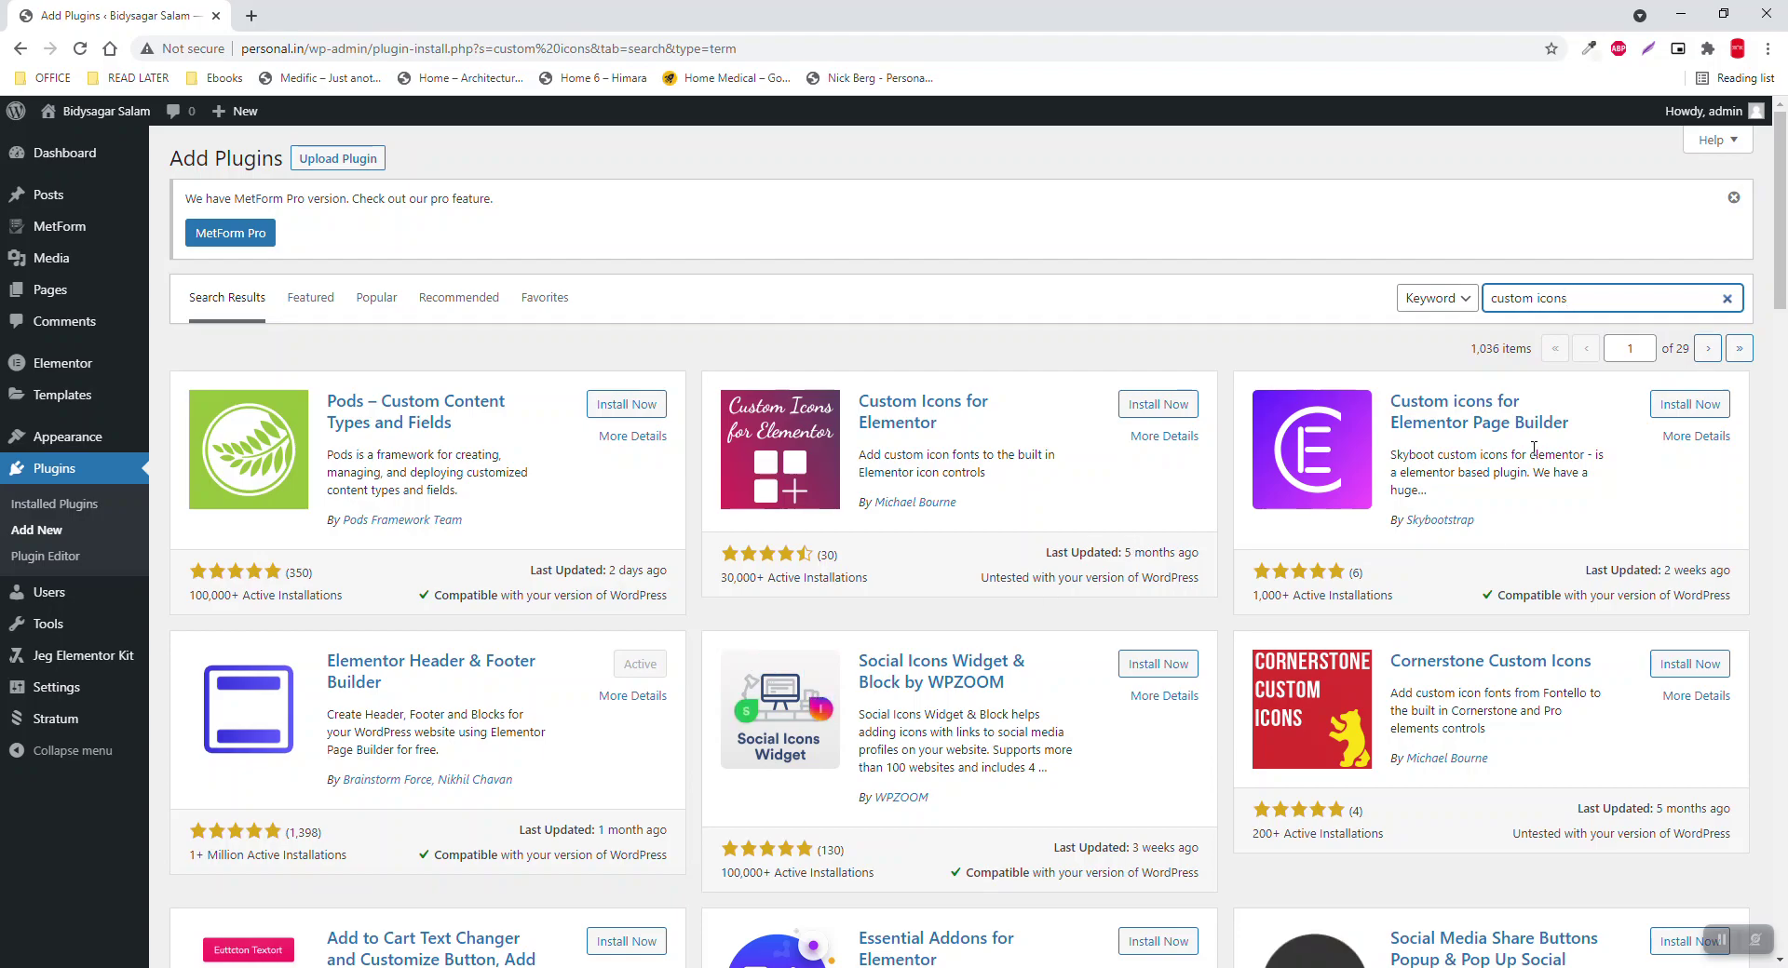
Step: Open the details of Custom icons for Elementor Page Builder and check its version, last update and user reviews
{"action": "left_click", "coordinate": [1510, 428]}
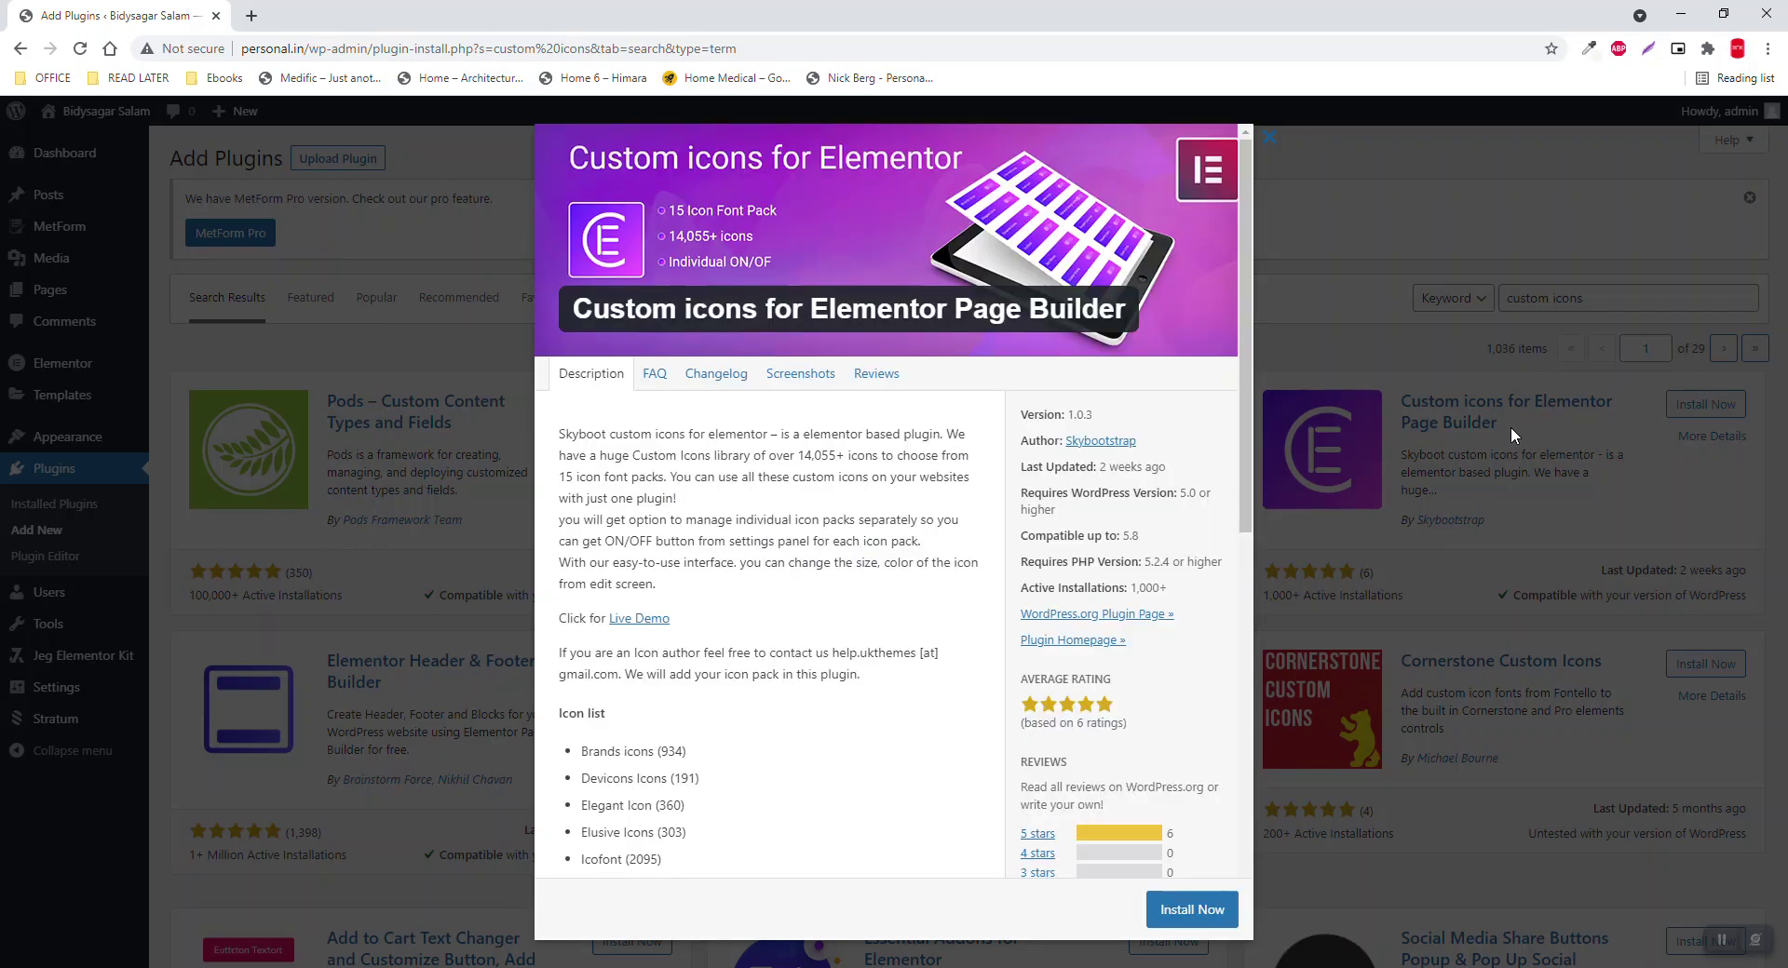
{"action": "left_click_drag", "start_coordinate": [1094, 415], "coordinate": [1059, 416]}
{"action": "left_click_drag", "start_coordinate": [1166, 469], "coordinate": [1095, 468]}
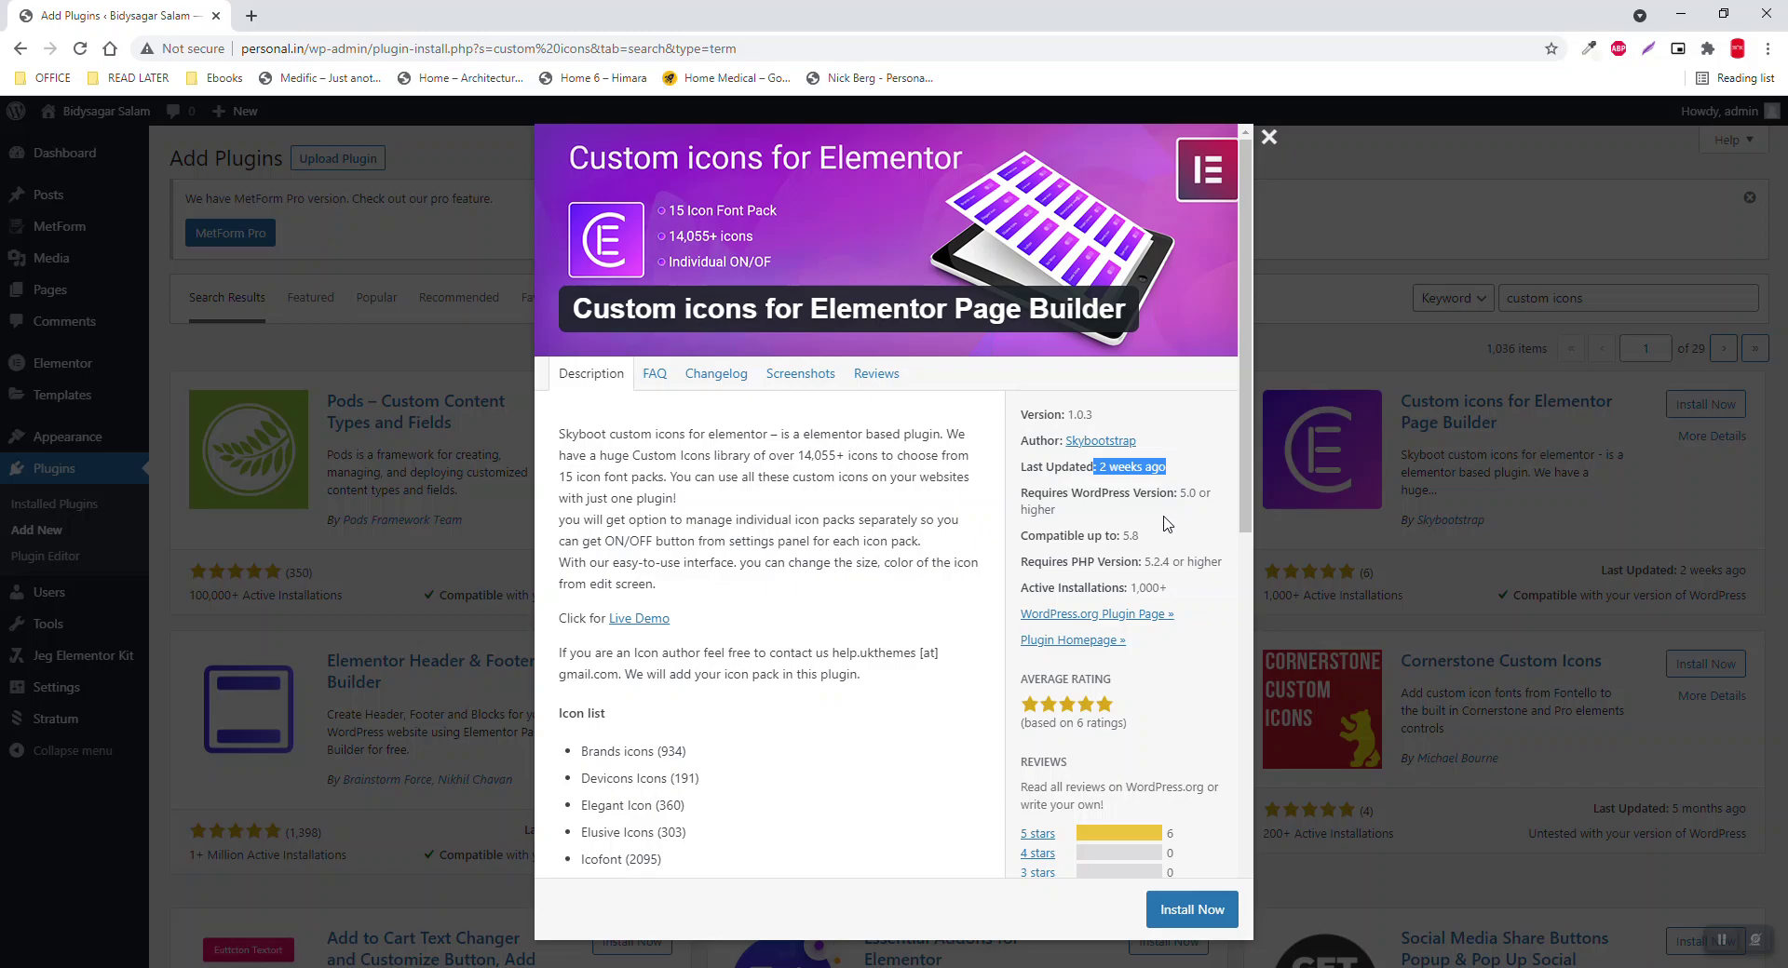
{"action": "scroll", "coordinate": [1166, 523], "scroll_direction": "down", "scroll_amount": 1}
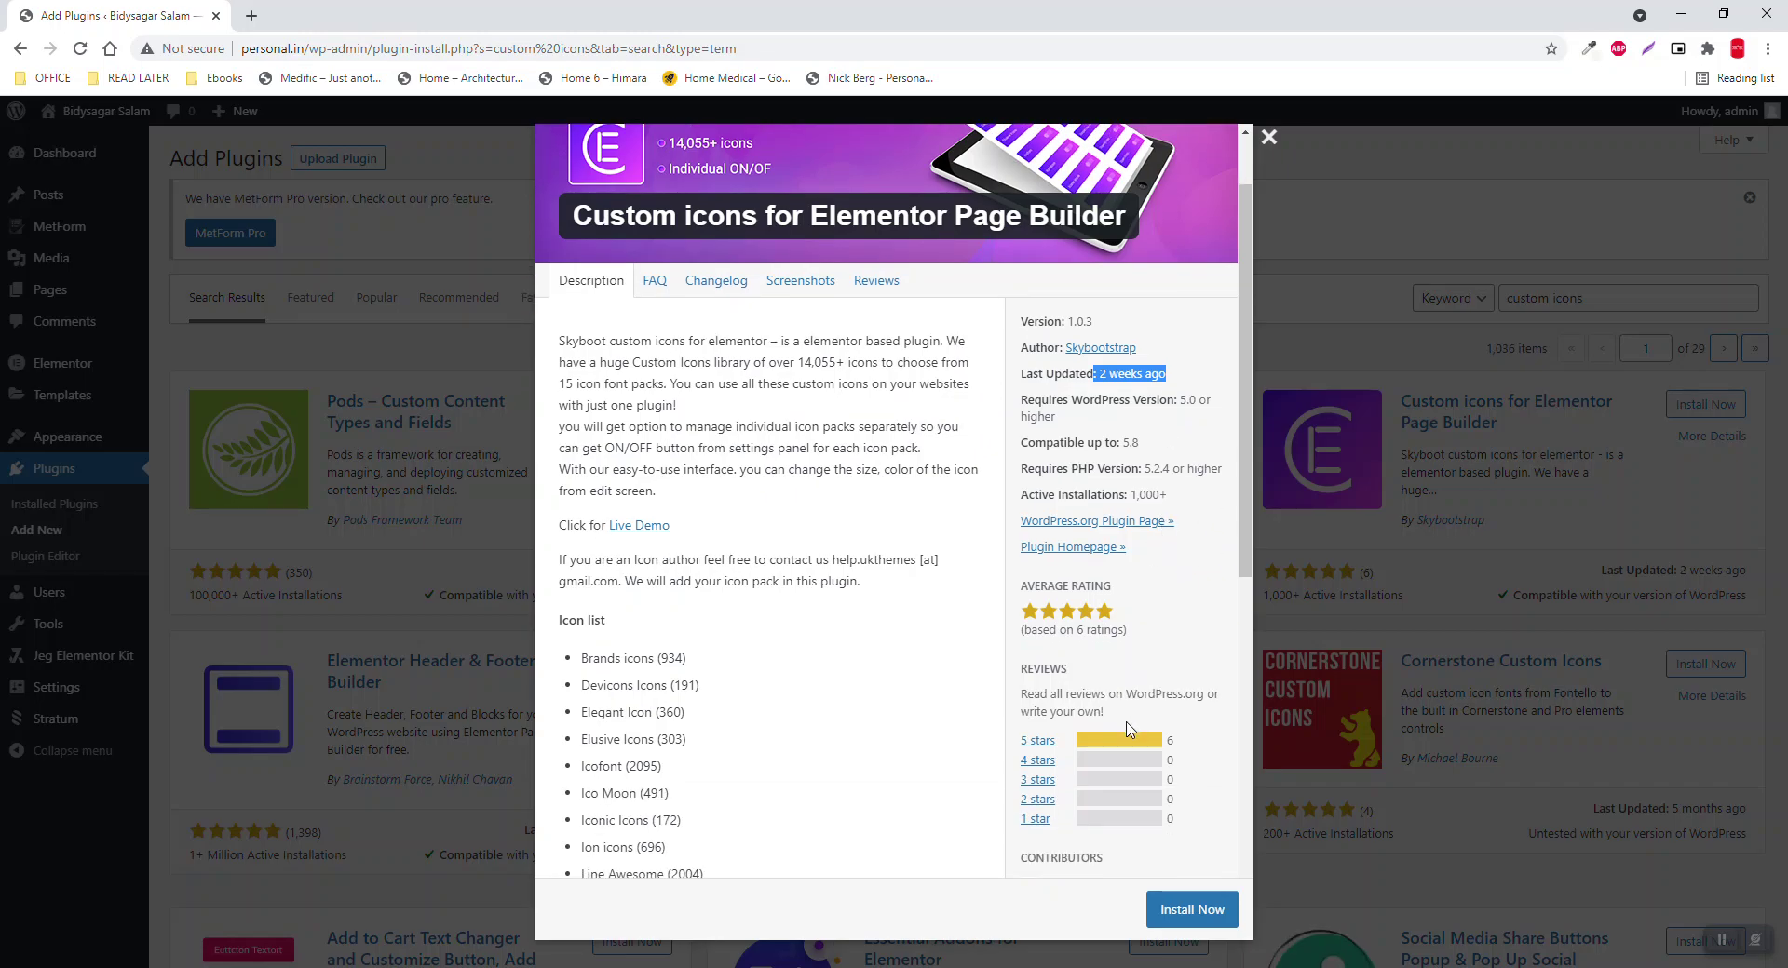
{"action": "left_click", "coordinate": [862, 296]}
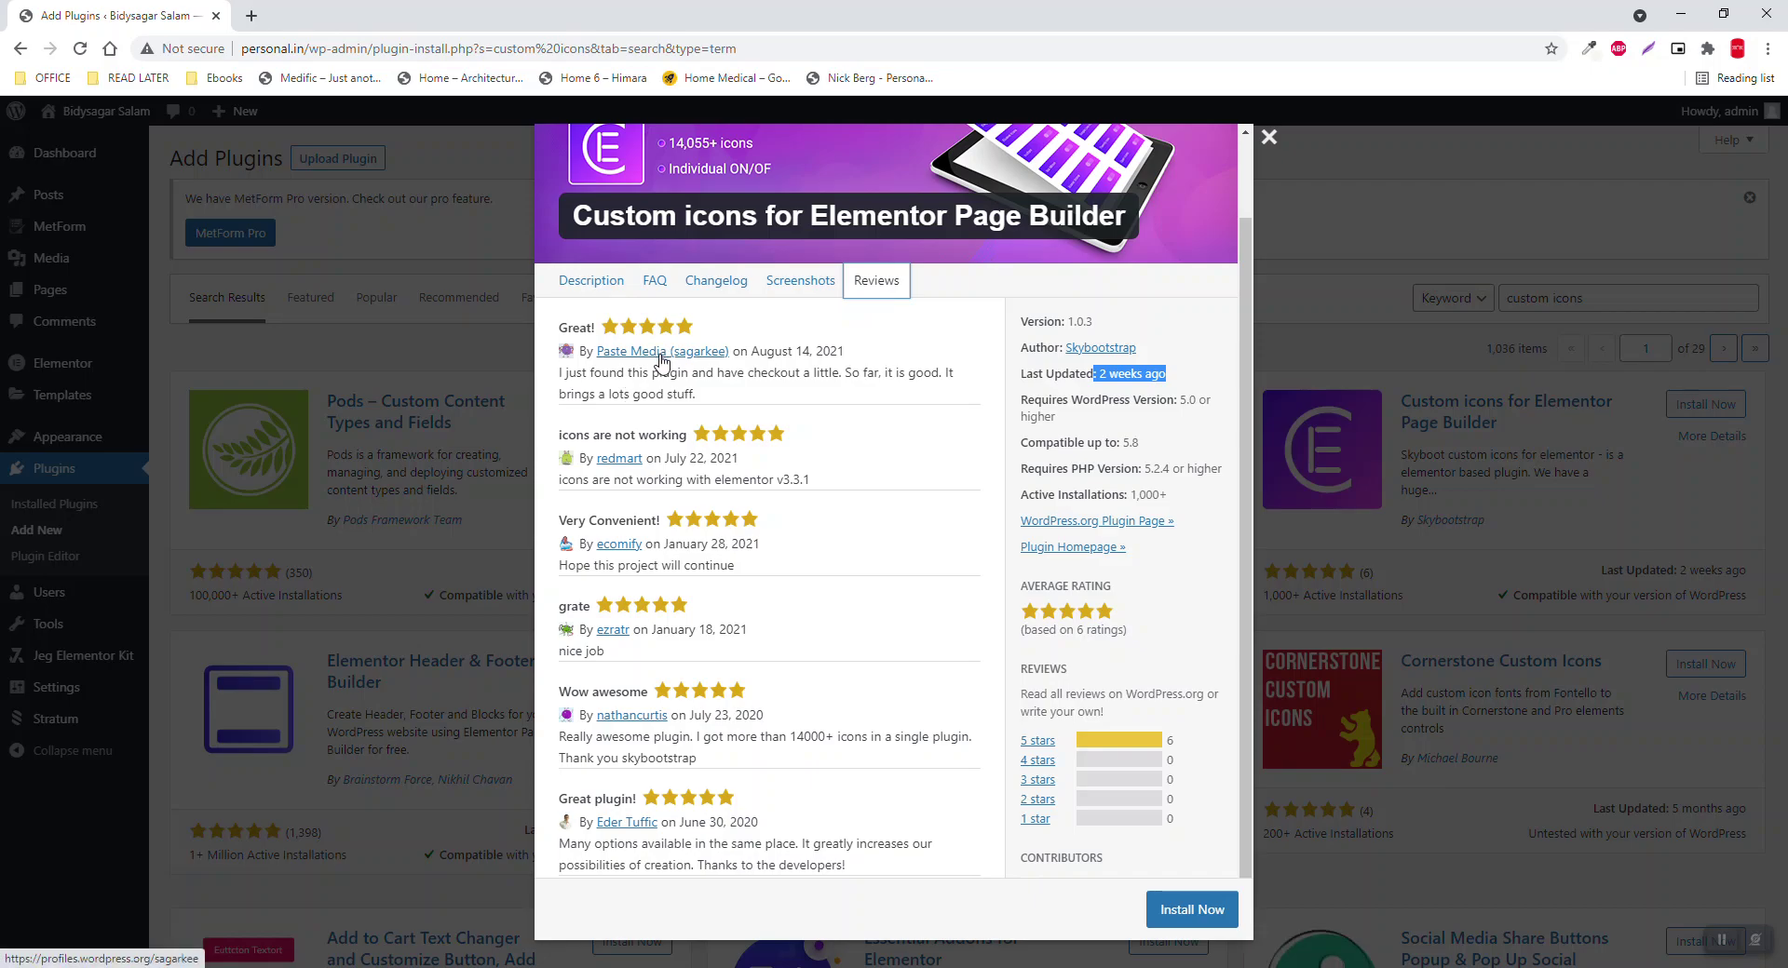
{"action": "left_click", "coordinate": [610, 284]}
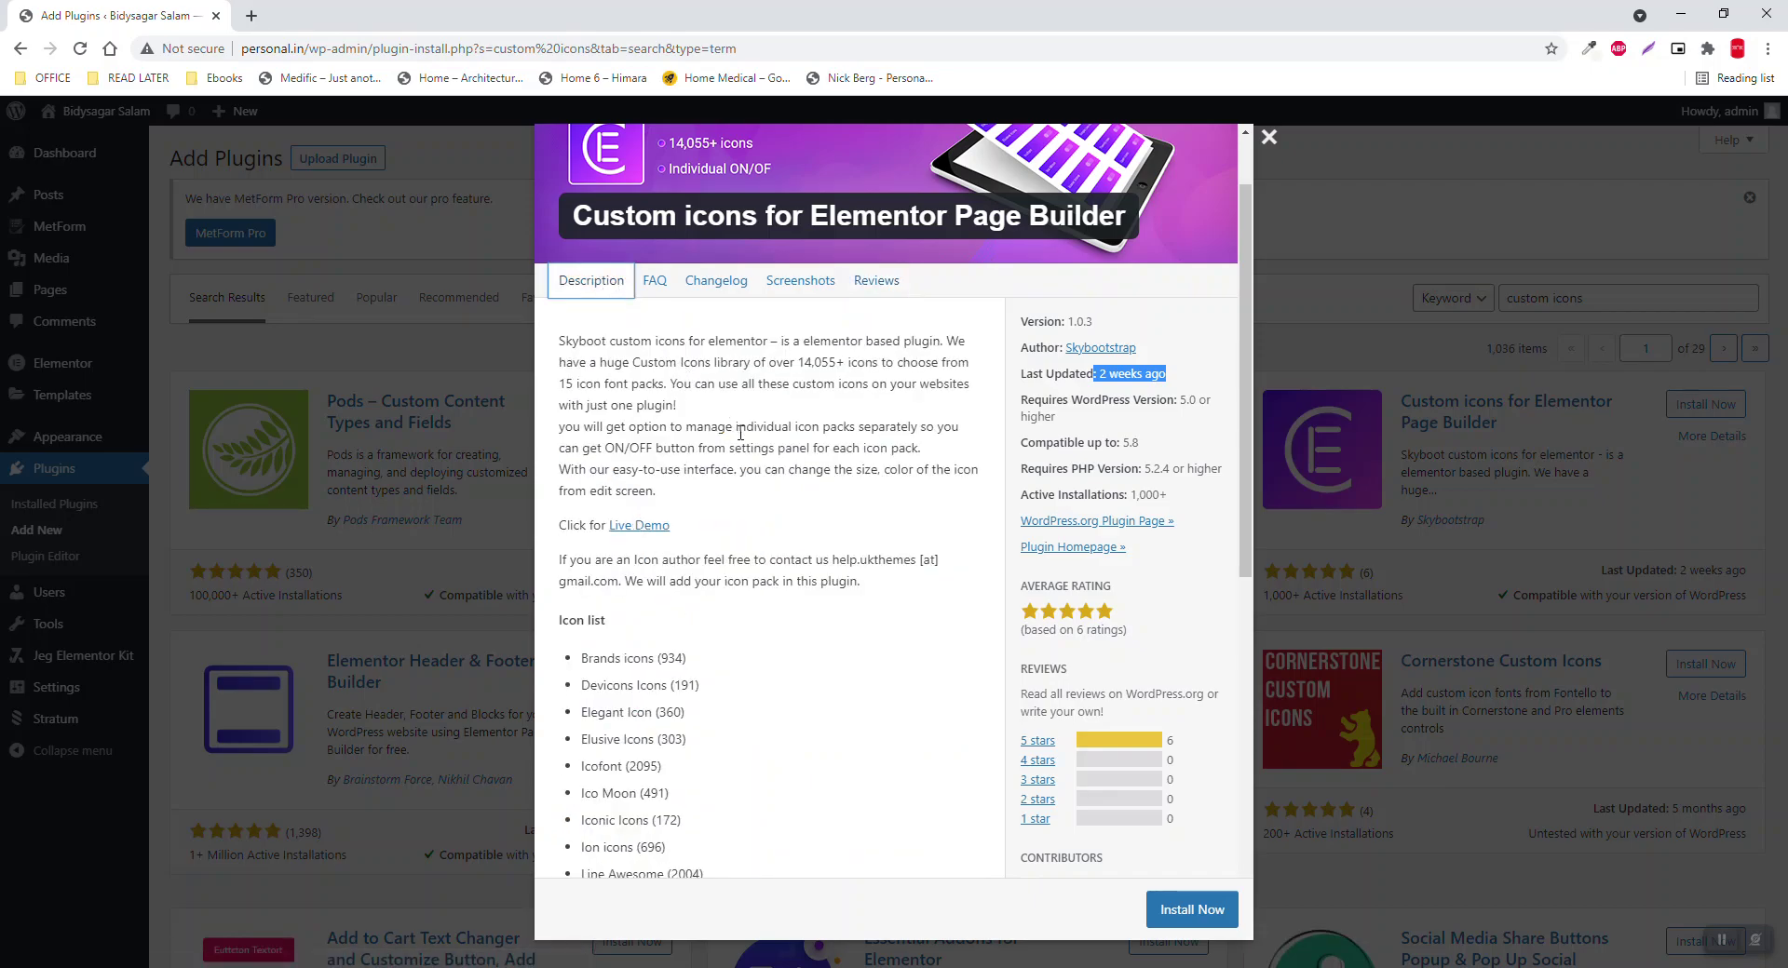
Step: Examine the icon list in the plugin's description, including the Material Design Icons and Line Awesome packs
{"action": "scroll", "coordinate": [740, 433], "scroll_direction": "down", "scroll_amount": 2}
{"action": "scroll", "coordinate": [740, 433], "scroll_direction": "down", "scroll_amount": 2}
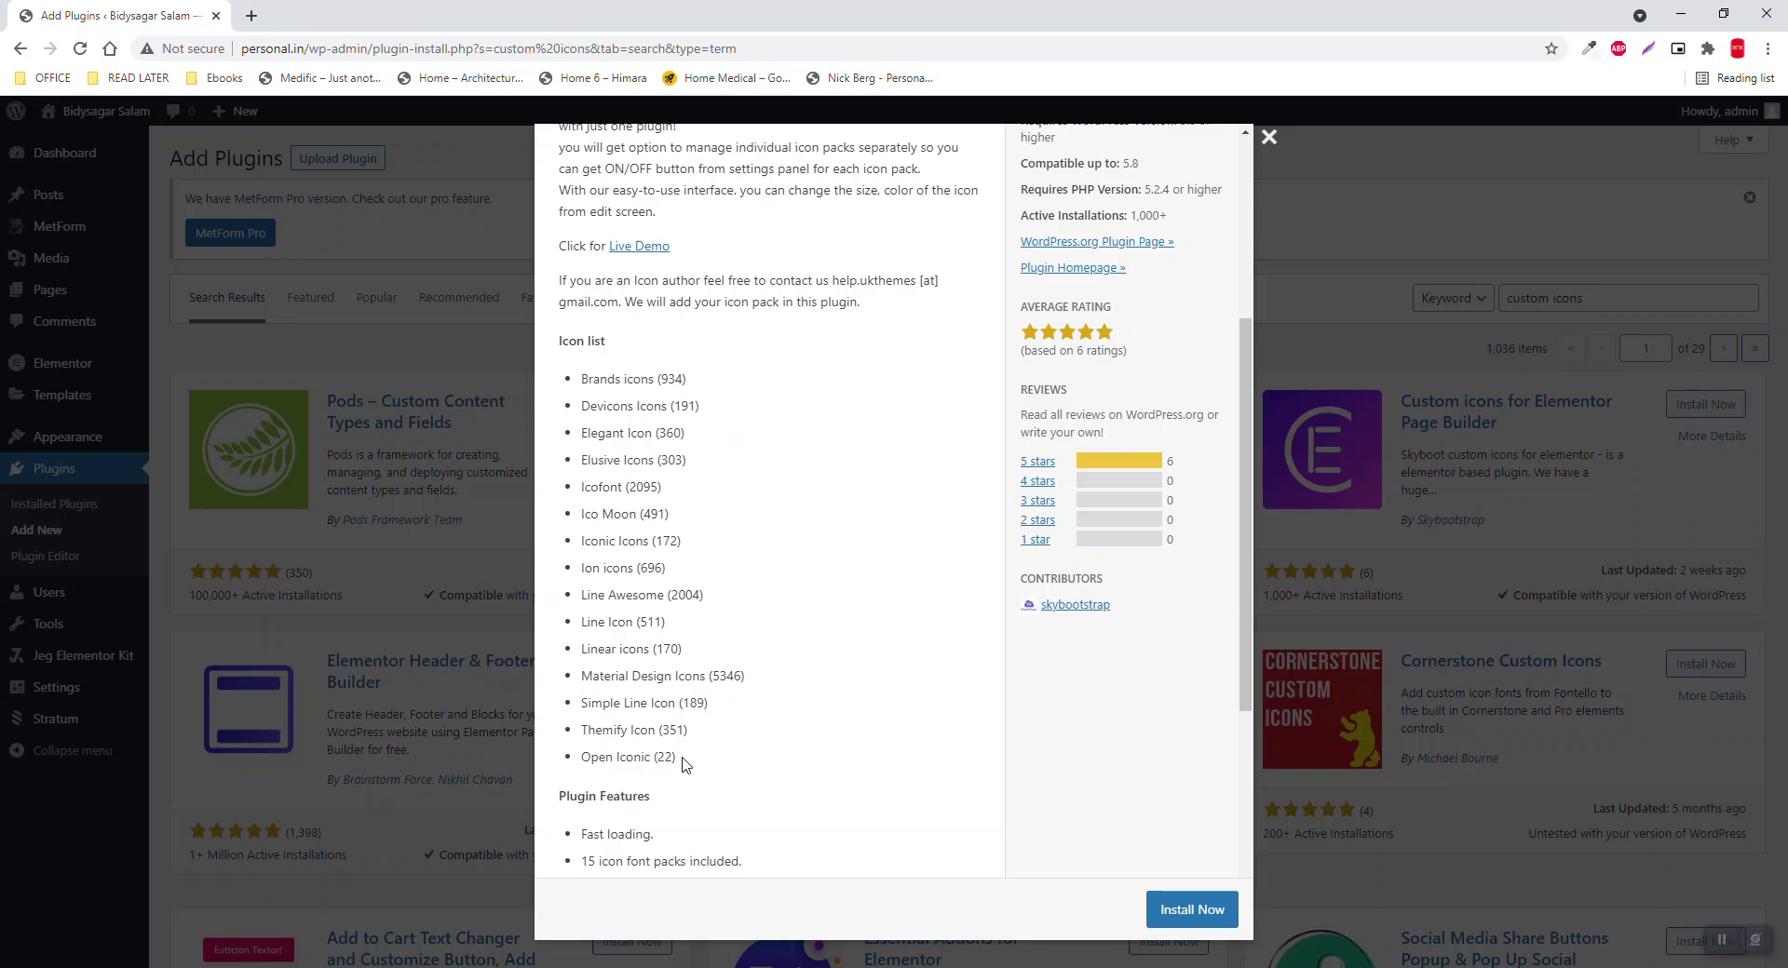
{"action": "left_click_drag", "start_coordinate": [678, 759], "coordinate": [649, 381]}
{"action": "left_click", "coordinate": [592, 381]}
{"action": "left_click", "coordinate": [645, 403]}
{"action": "left_click_drag", "start_coordinate": [630, 676], "coordinate": [680, 676]}
{"action": "left_click", "coordinate": [751, 687]}
{"action": "left_click_drag", "start_coordinate": [581, 596], "coordinate": [639, 596]}
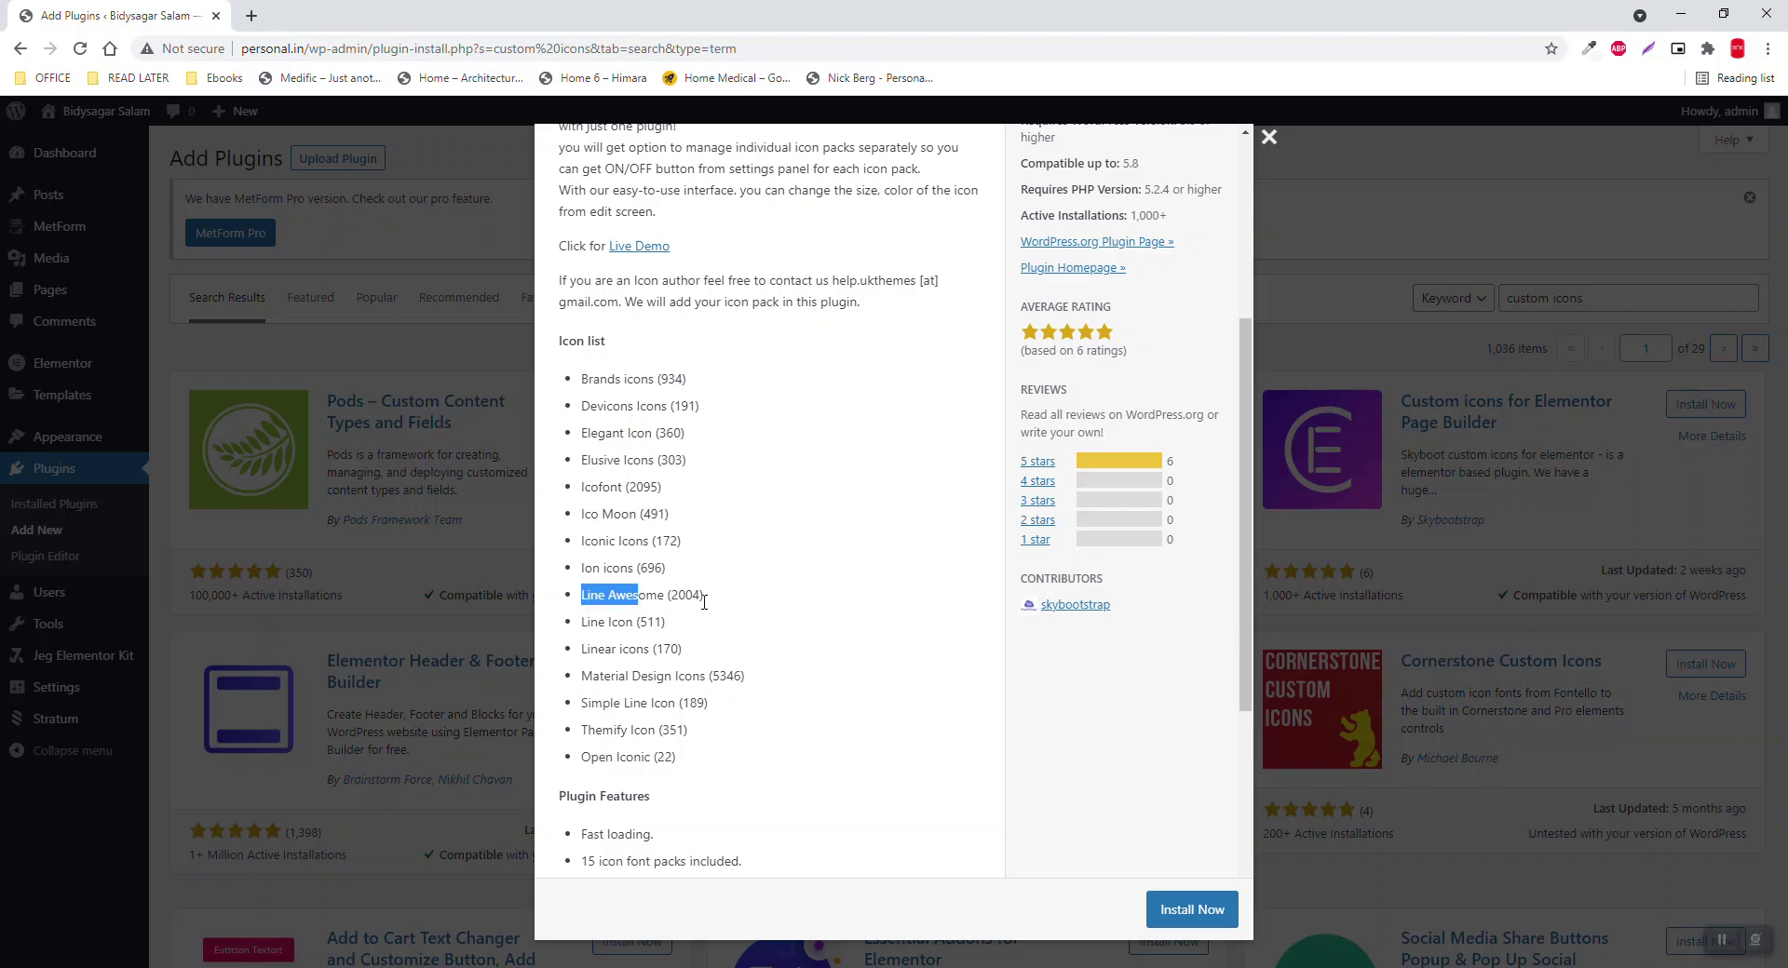
{"action": "left_click", "coordinate": [671, 495]}
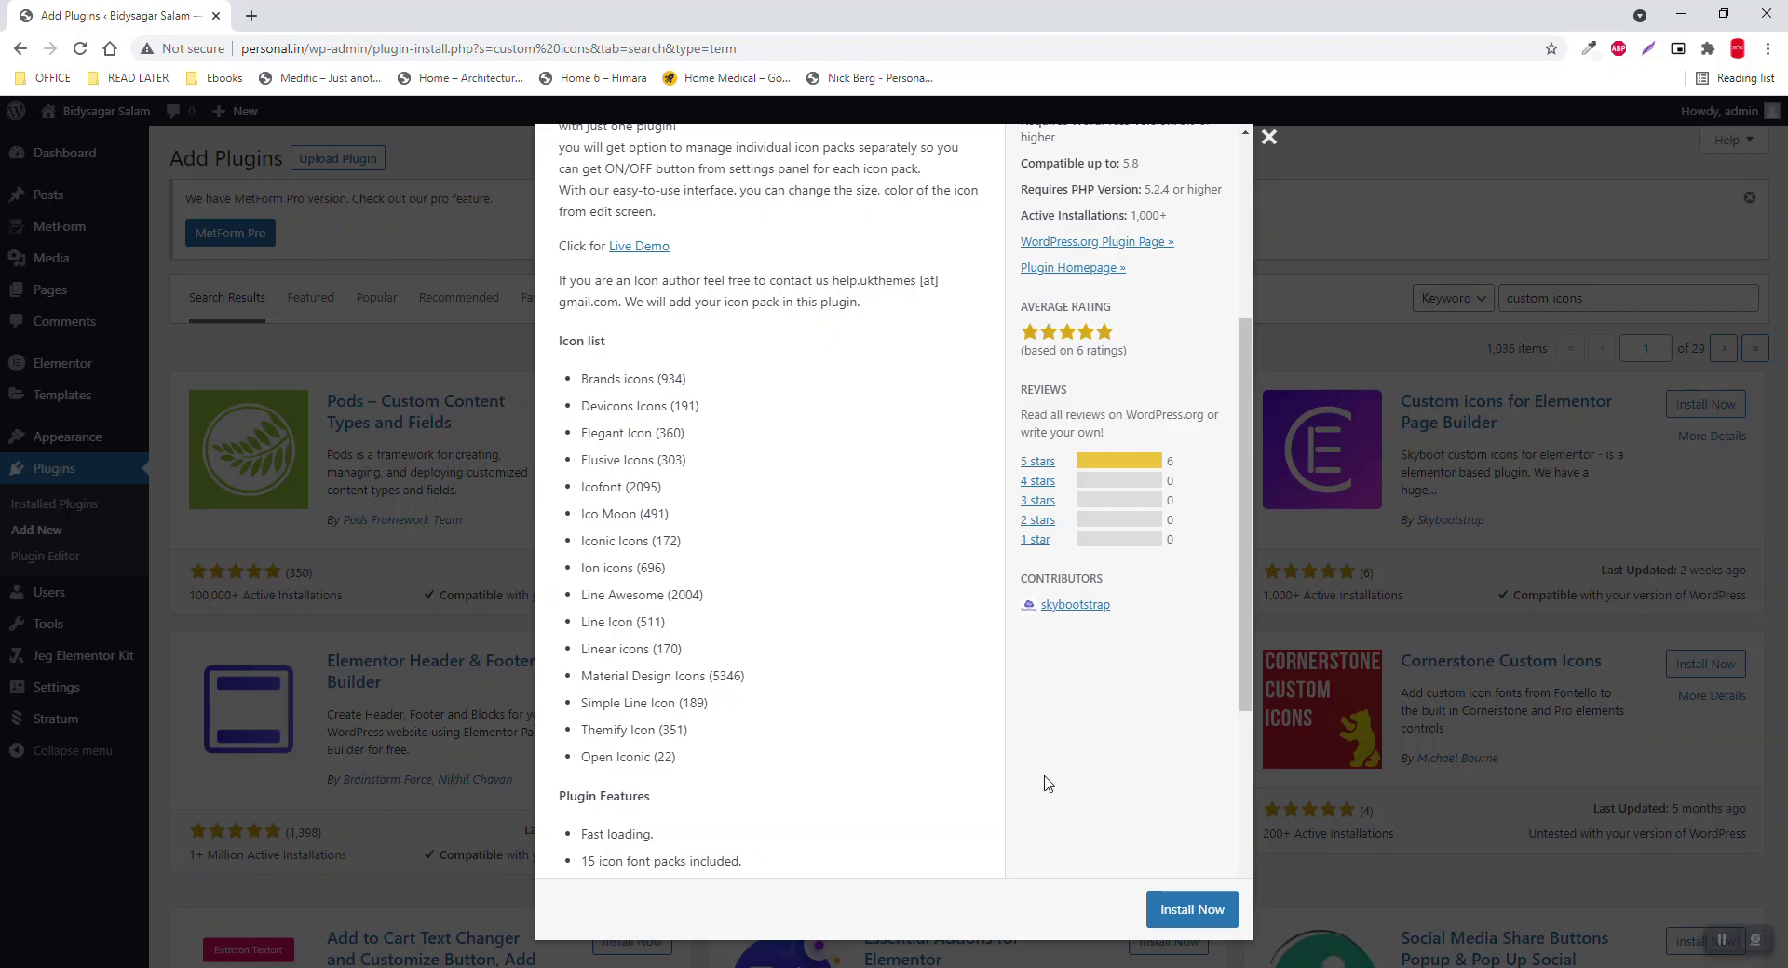
Step: Install and activate the Custom icons for Elementor Page Builder plugin
{"action": "left_click", "coordinate": [1197, 917]}
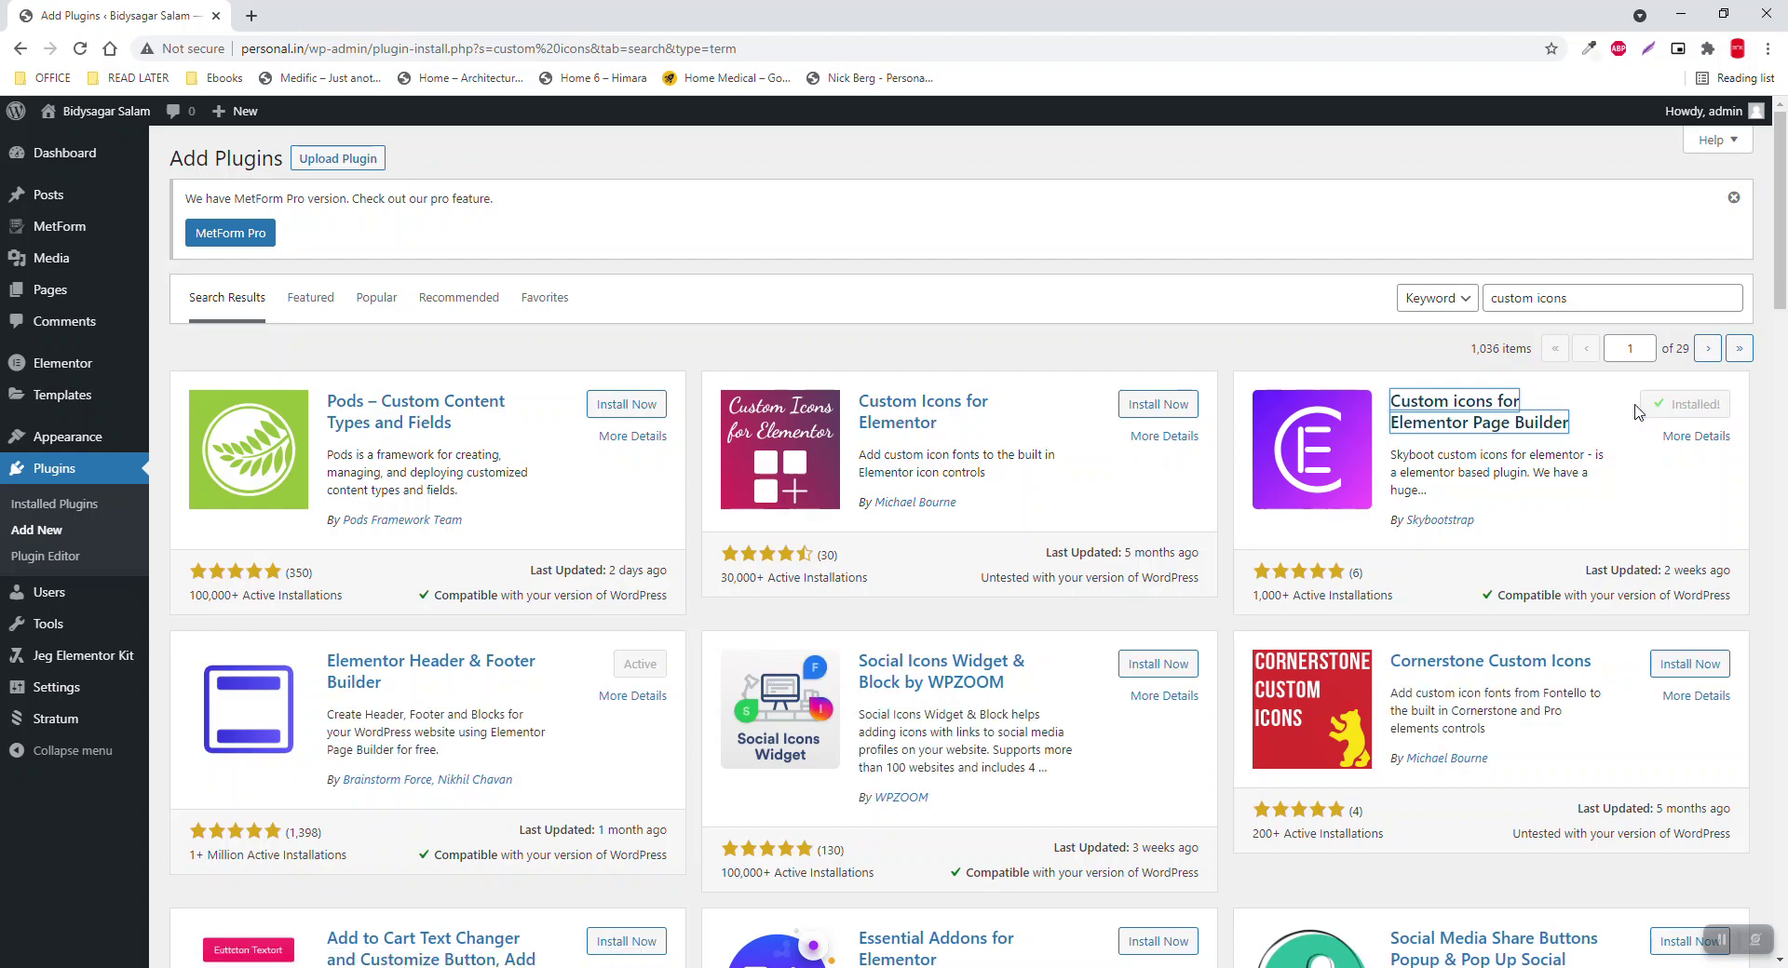
{"action": "left_click", "coordinate": [1692, 406]}
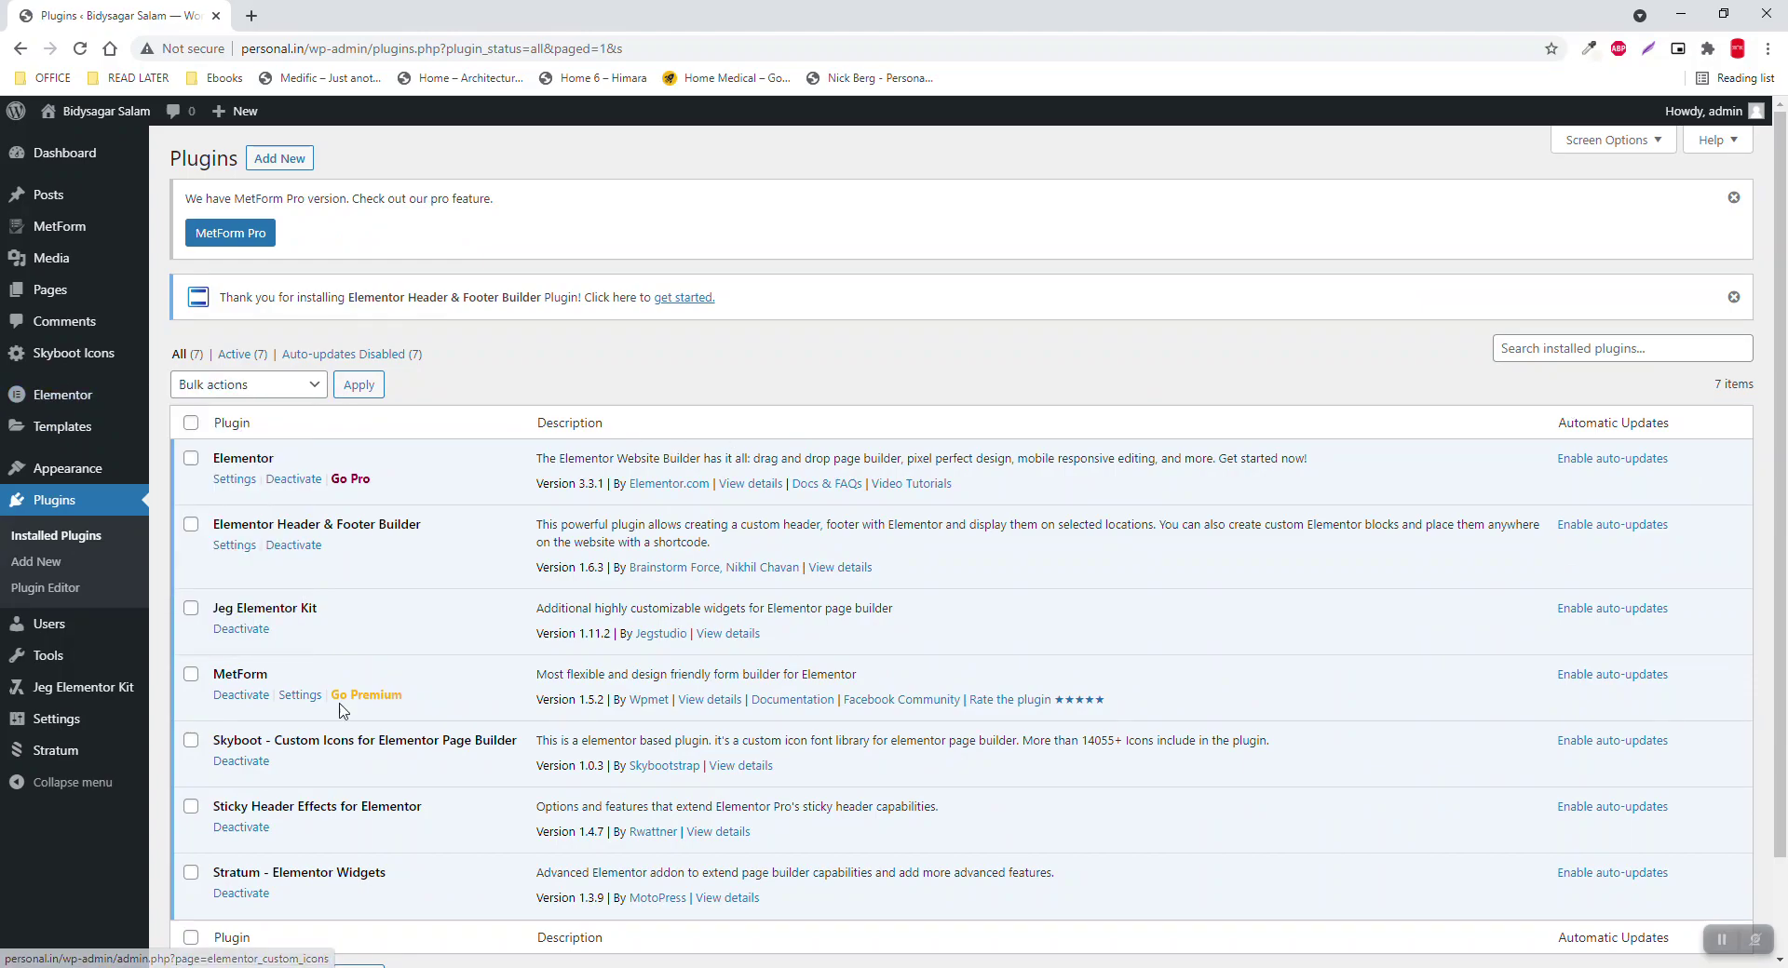
Step: In the Skyboot Icons settings, disable the Elegant Icon, Icomoon Icons and Open Iconic packs and save the changes
{"action": "left_click", "coordinate": [81, 355]}
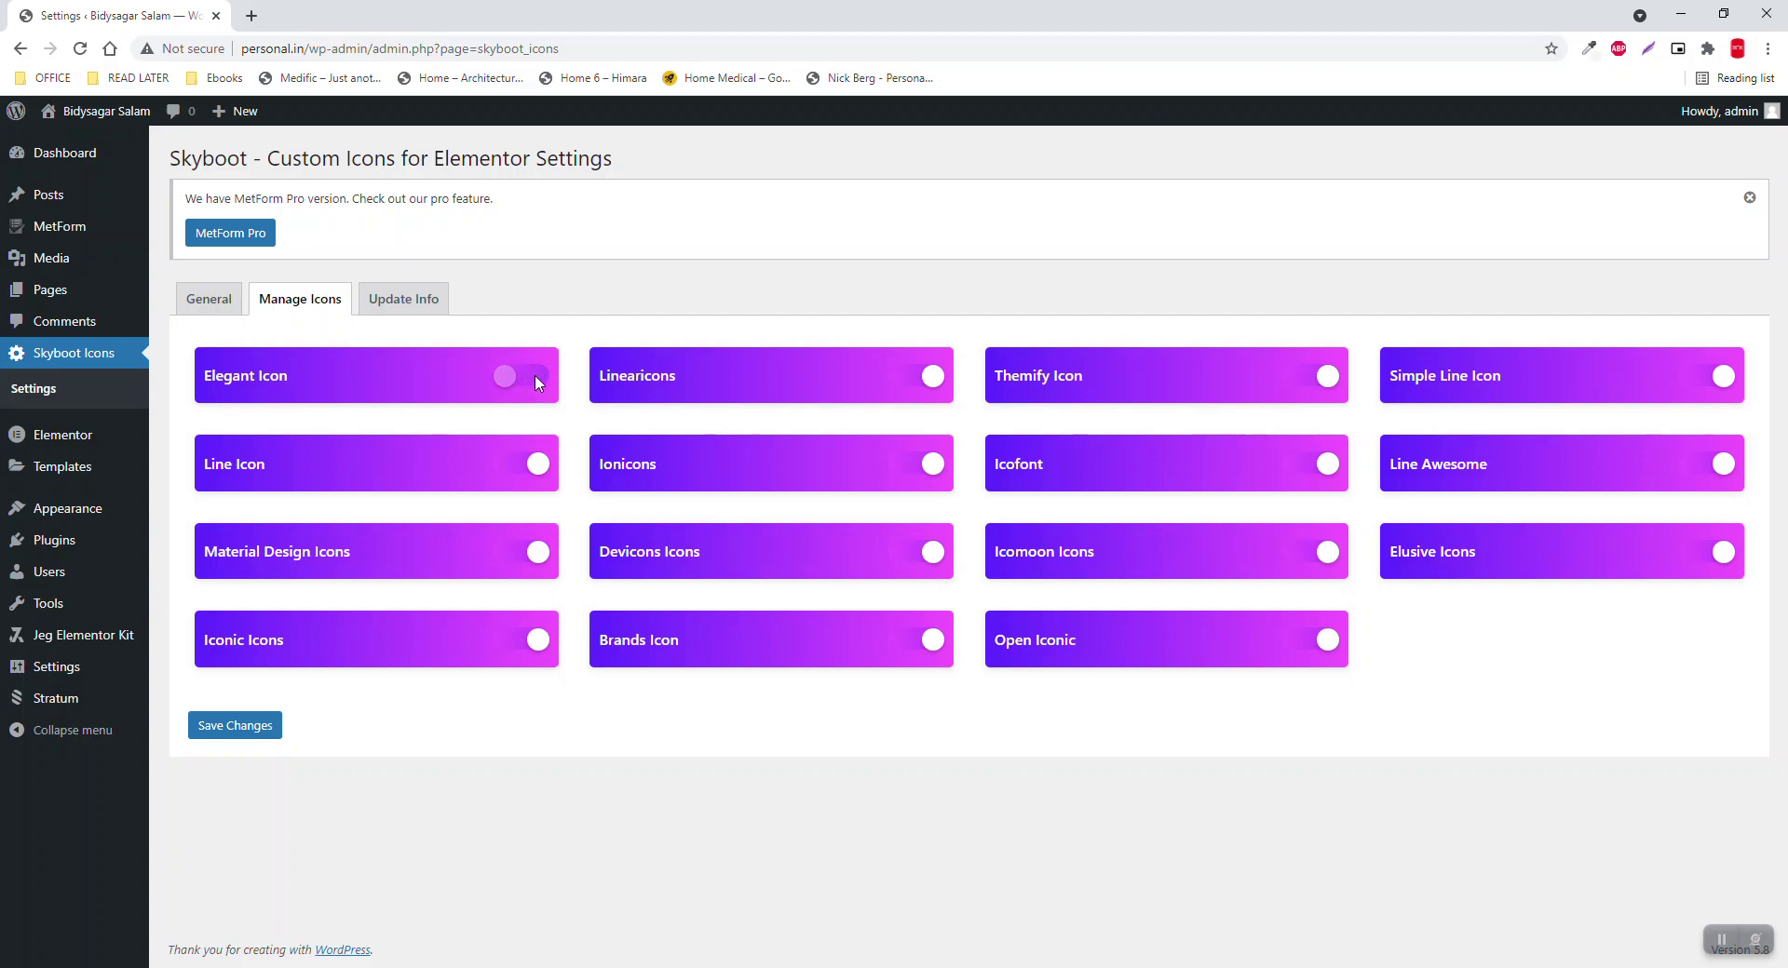
{"action": "left_click", "coordinate": [509, 377]}
{"action": "left_click", "coordinate": [1326, 651]}
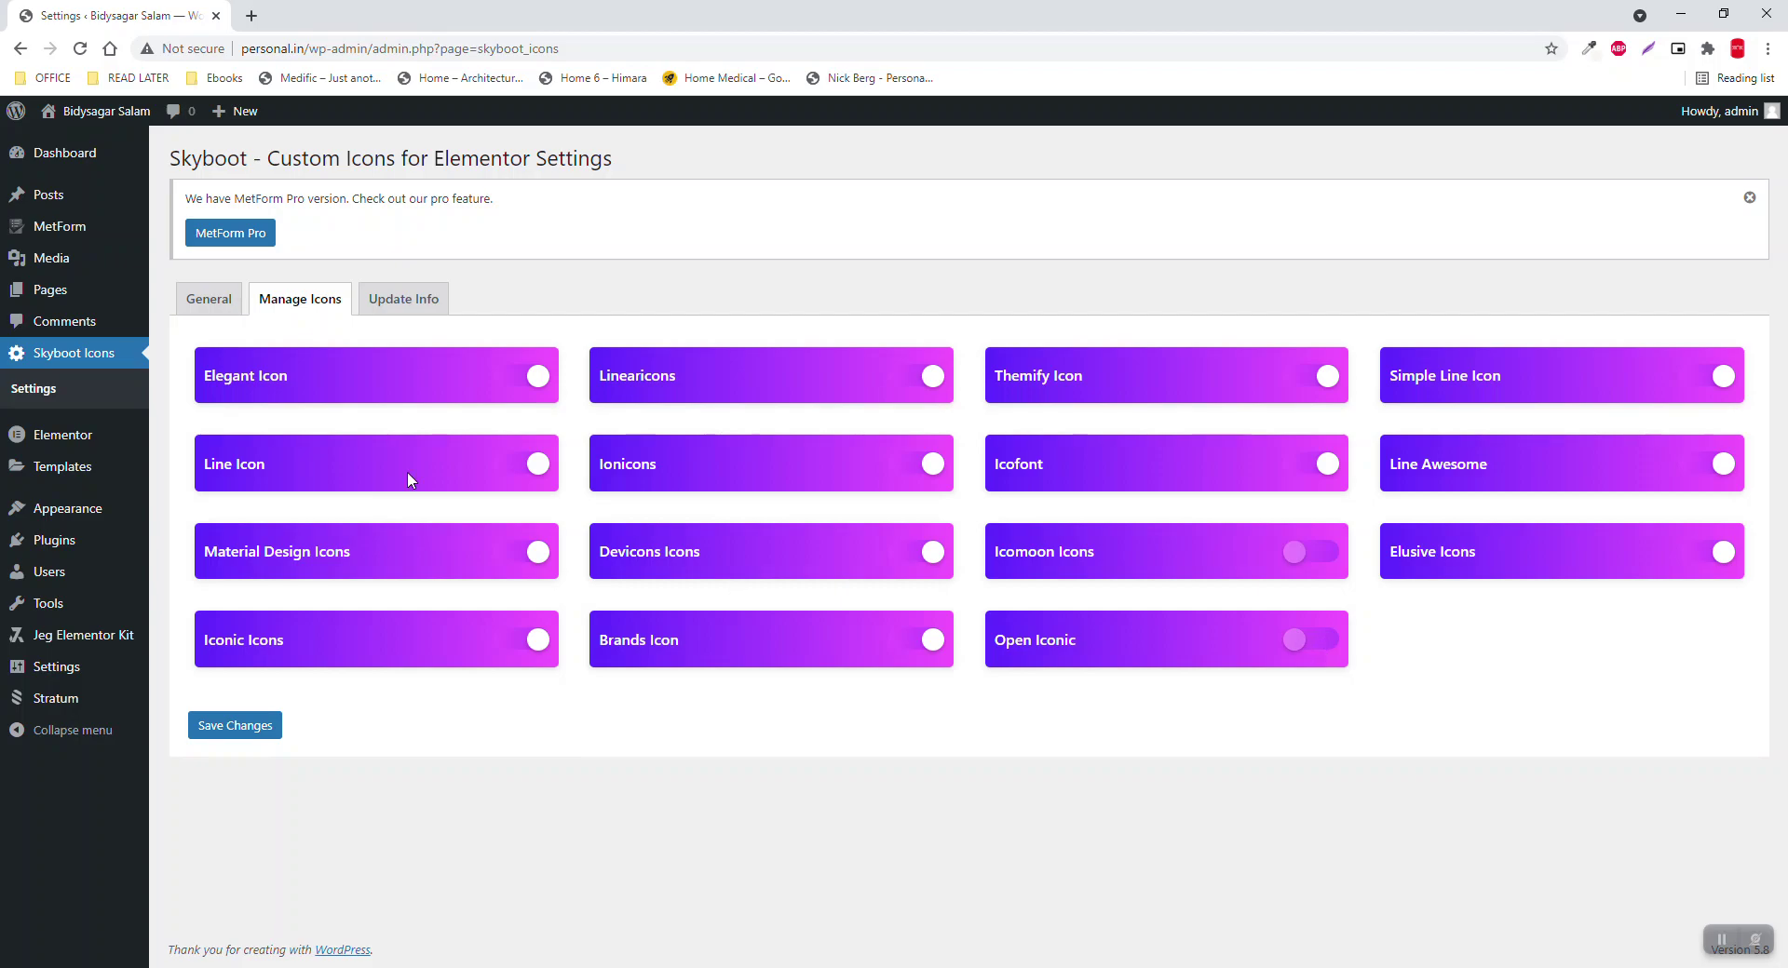
{"action": "left_click", "coordinate": [537, 382]}
{"action": "left_click", "coordinate": [248, 726]}
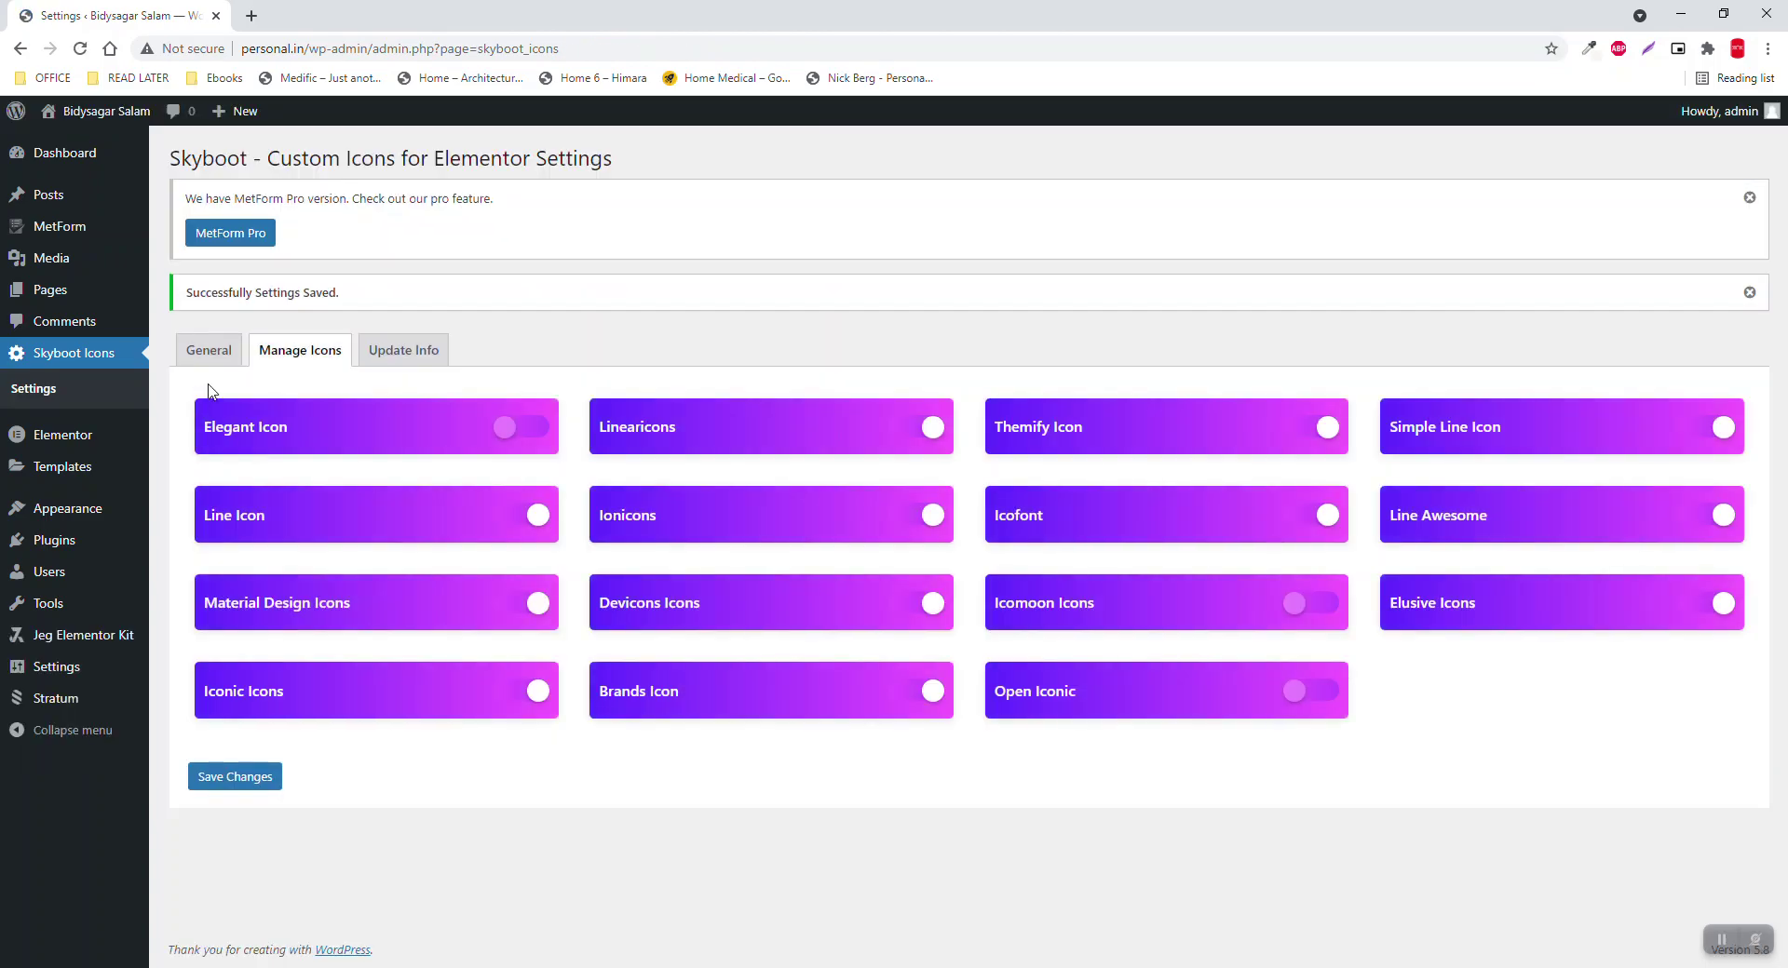
Step: View the general overview of the icon packs included in Skyboot Custom Icons
{"action": "left_click", "coordinate": [221, 356]}
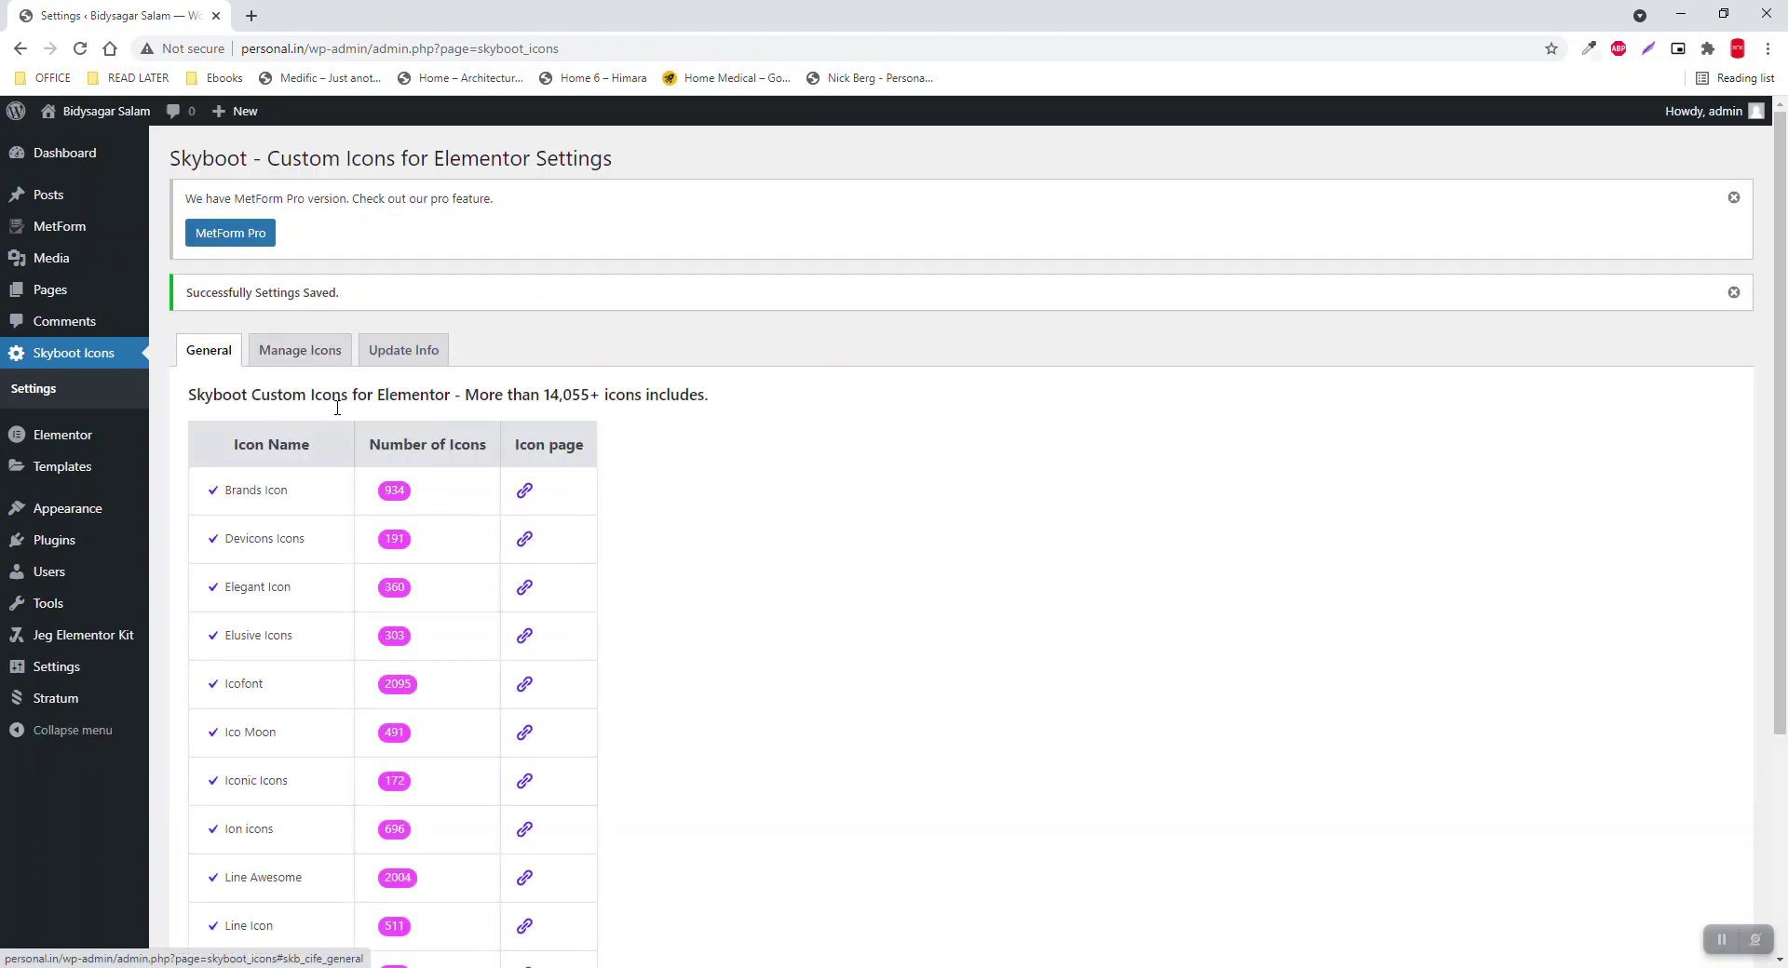
Step: Review the overview of included icon packs and the enabled or disabled state of each pack in the Skyboot settings
{"action": "scroll", "coordinate": [431, 441], "scroll_direction": "down", "scroll_amount": 3}
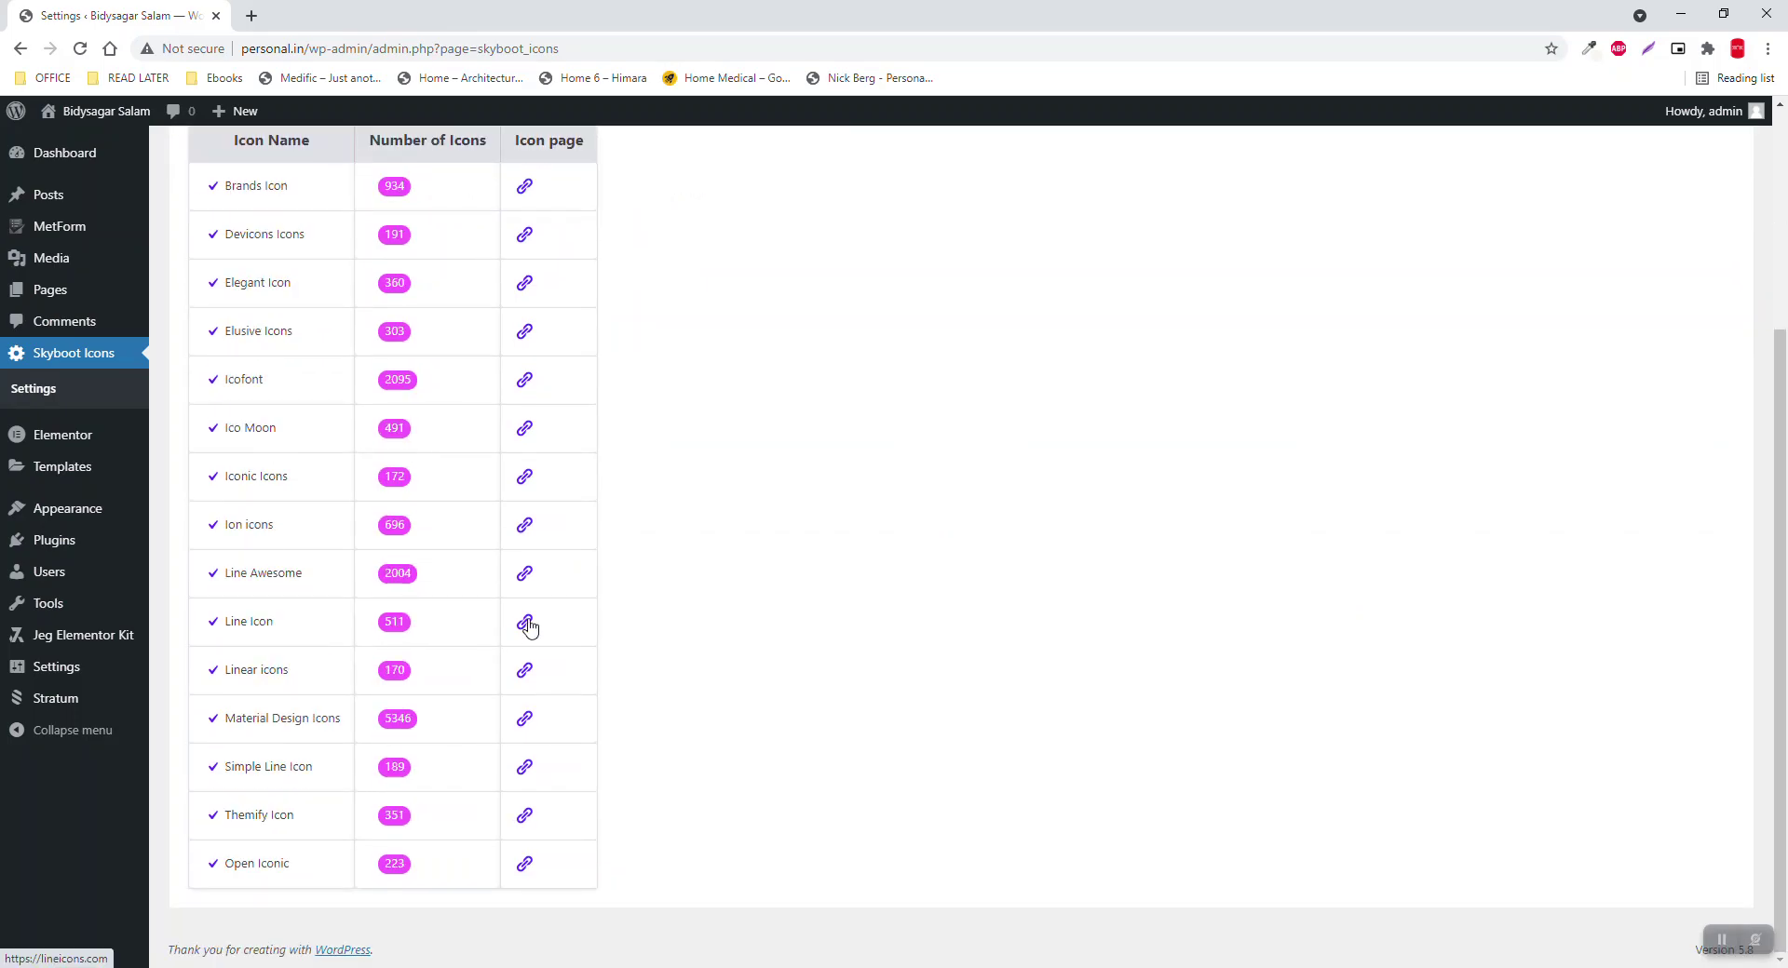
{"action": "scroll", "coordinate": [536, 615], "scroll_direction": "up", "scroll_amount": 3}
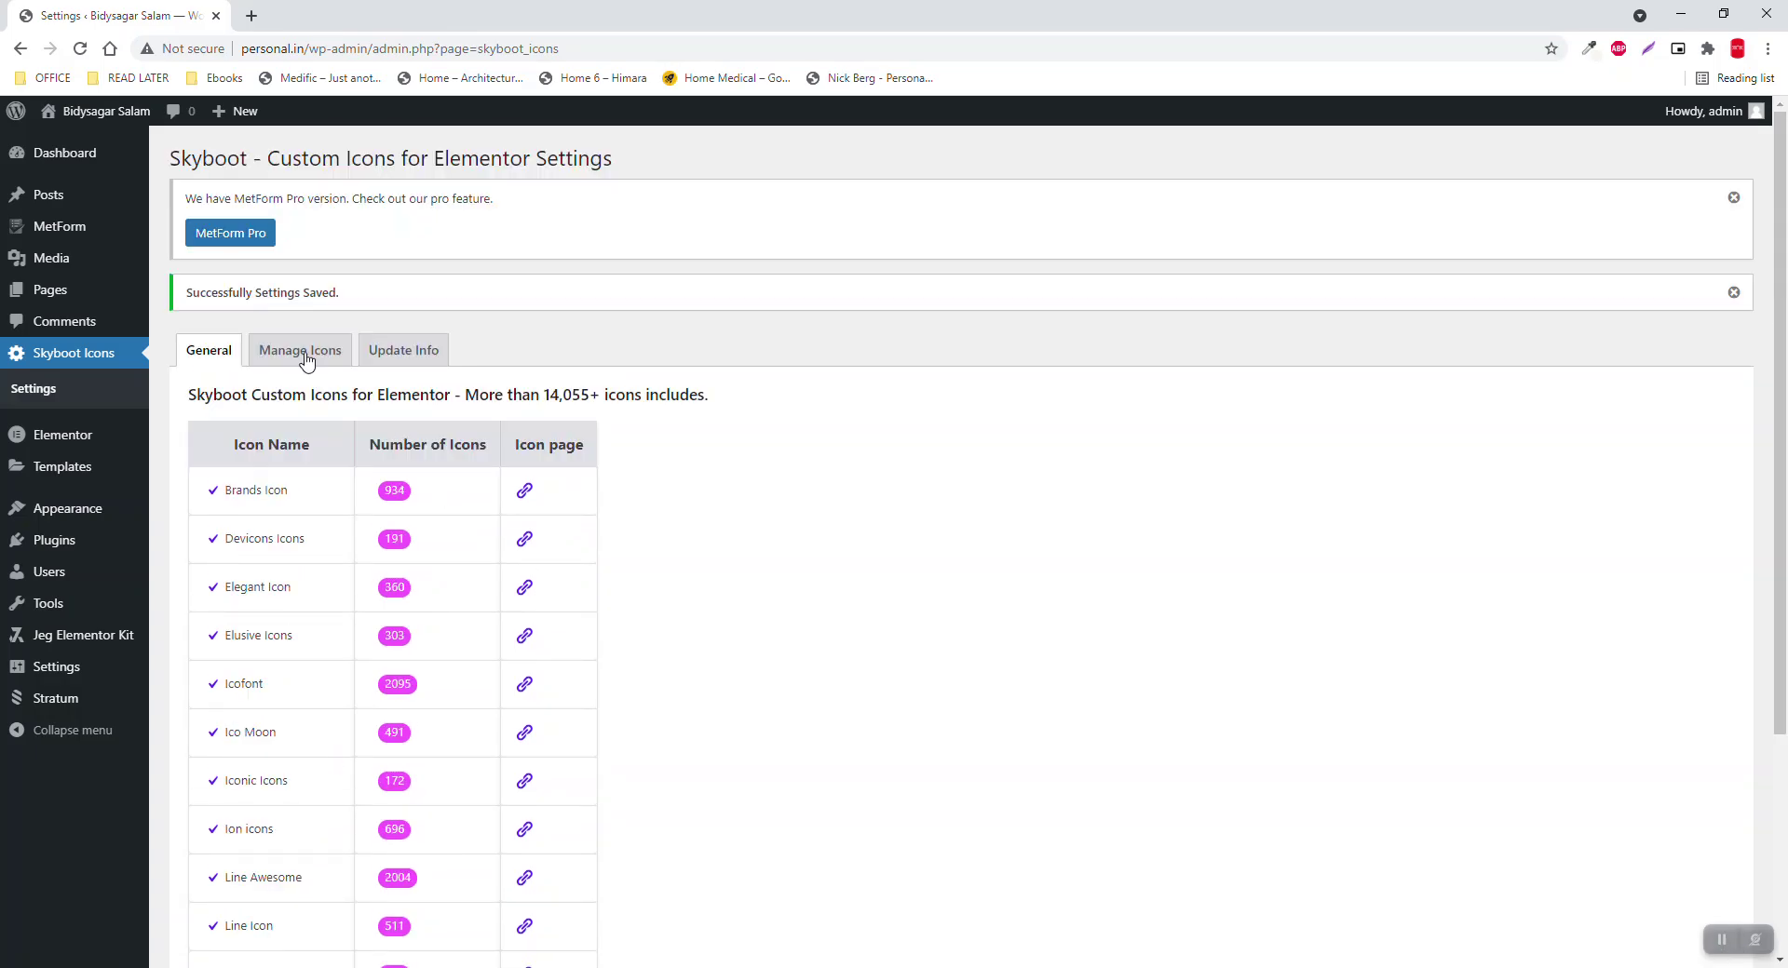
{"action": "left_click", "coordinate": [306, 360]}
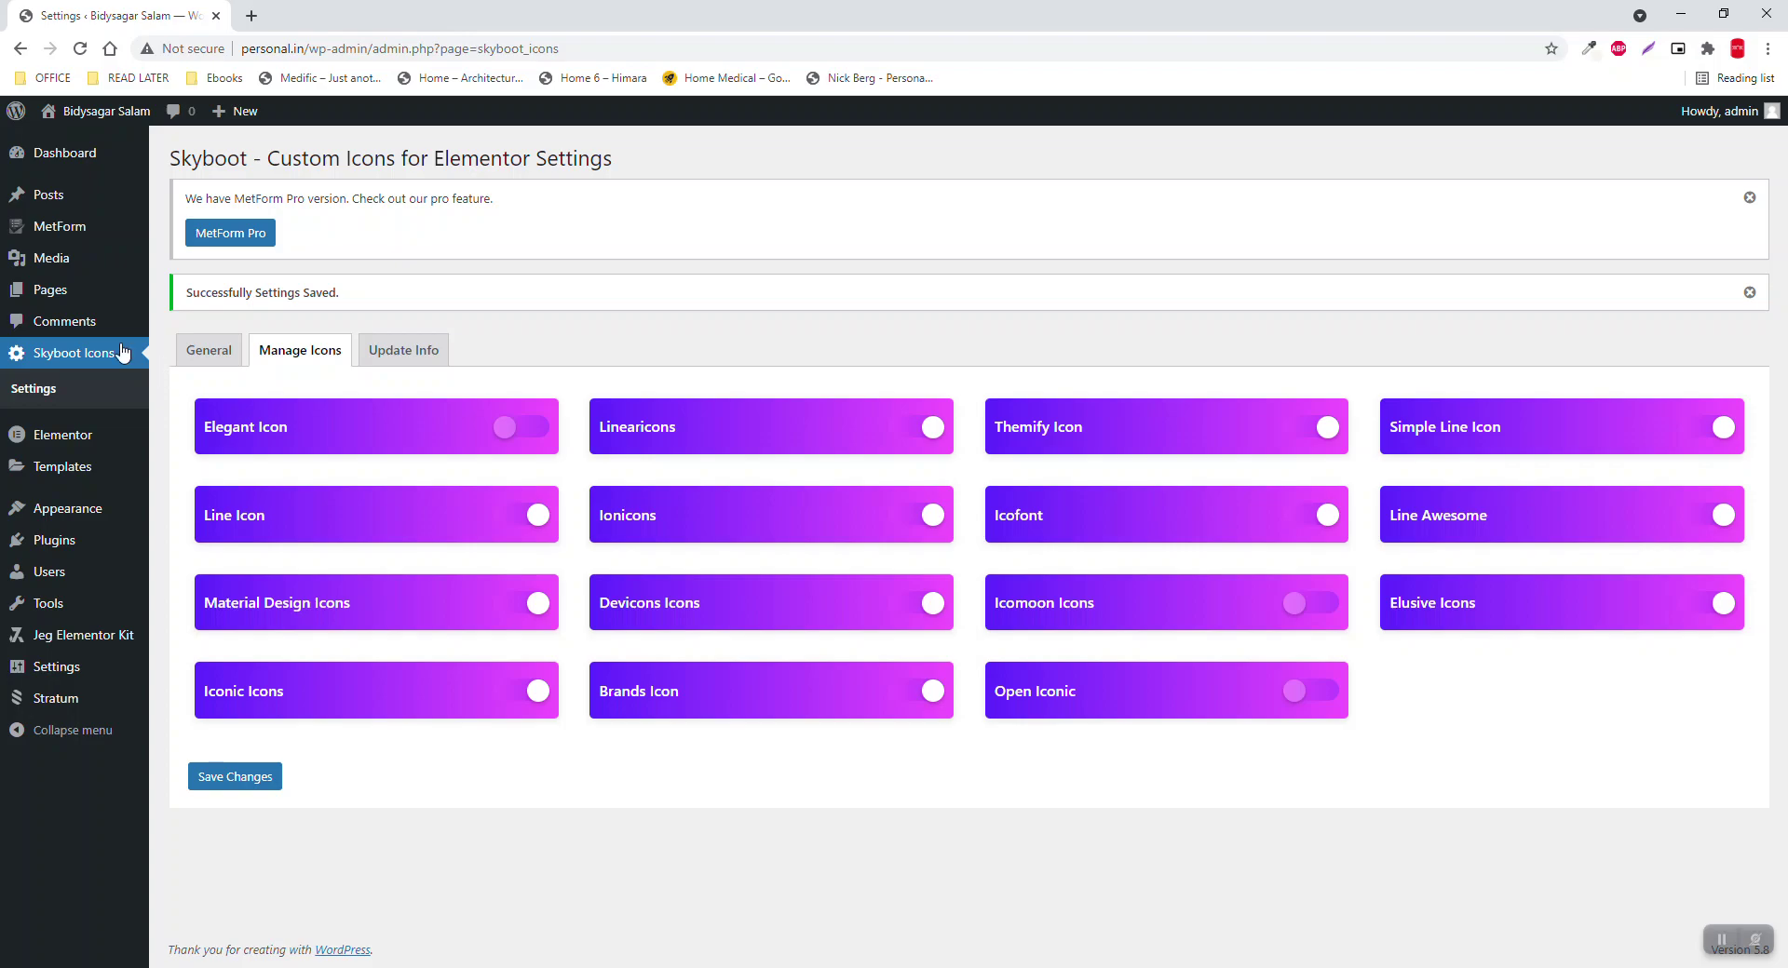
Step: Open the Home page in the Elementor editor and add an Icon widget to the empty drop area
{"action": "mouse_move", "coordinate": [83, 291]}
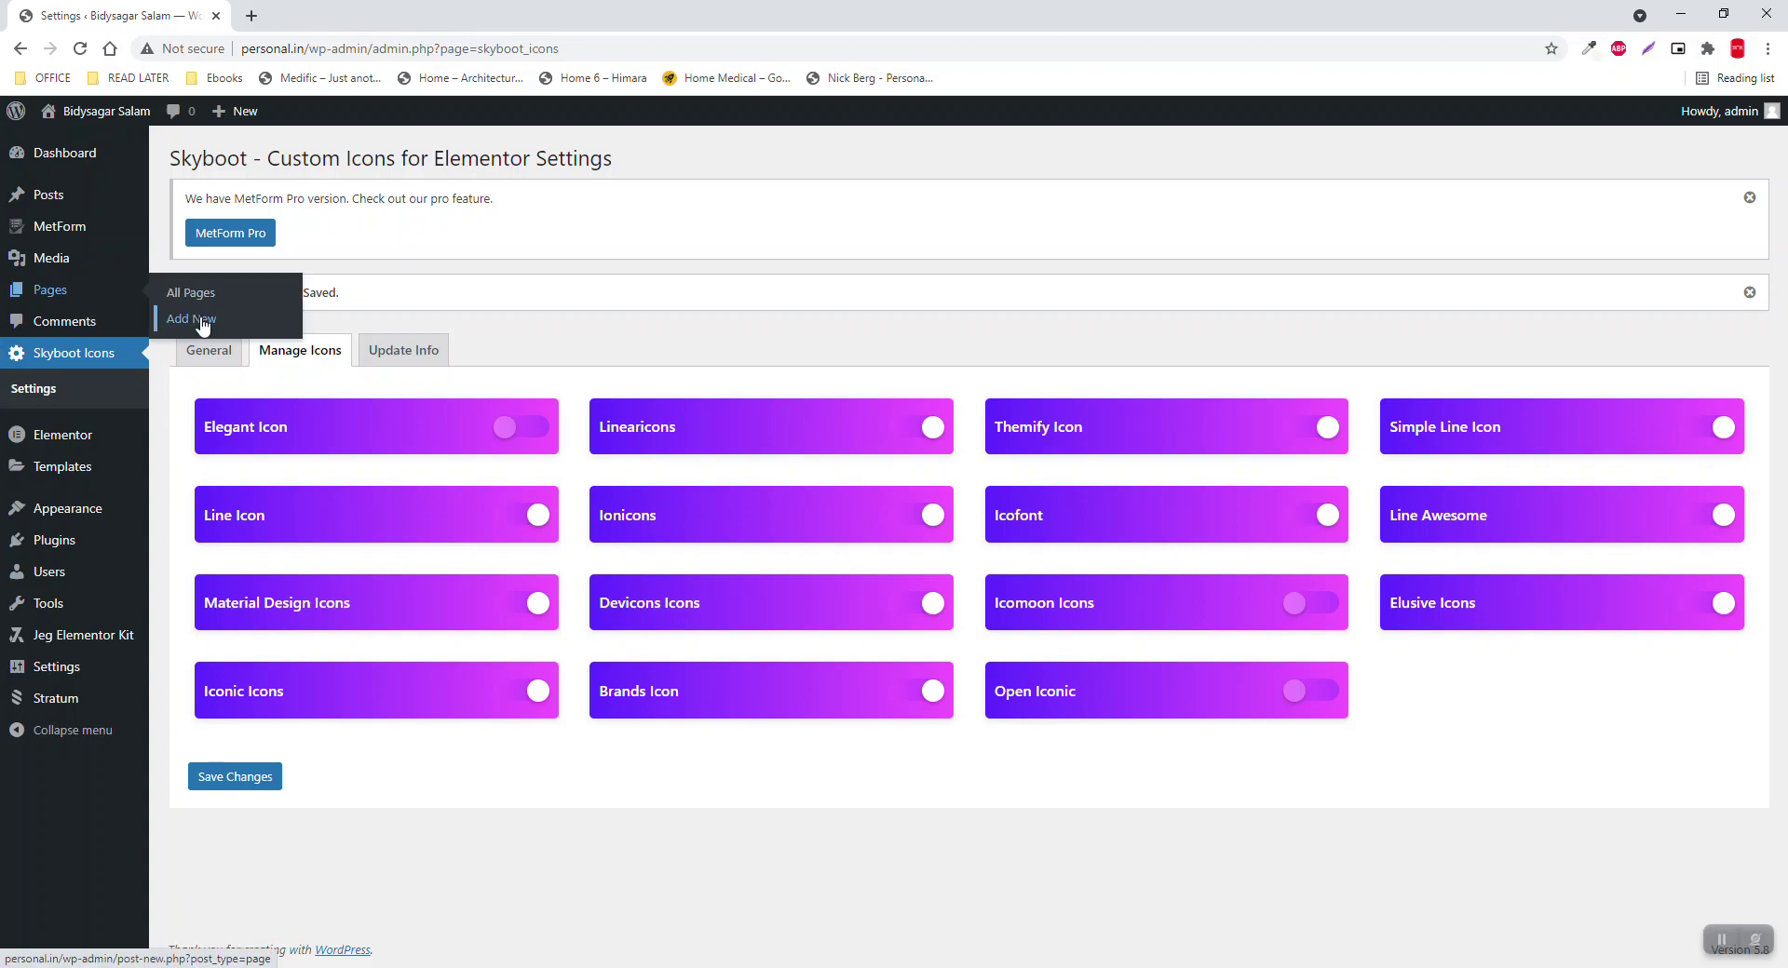
{"action": "left_click", "coordinate": [110, 303]}
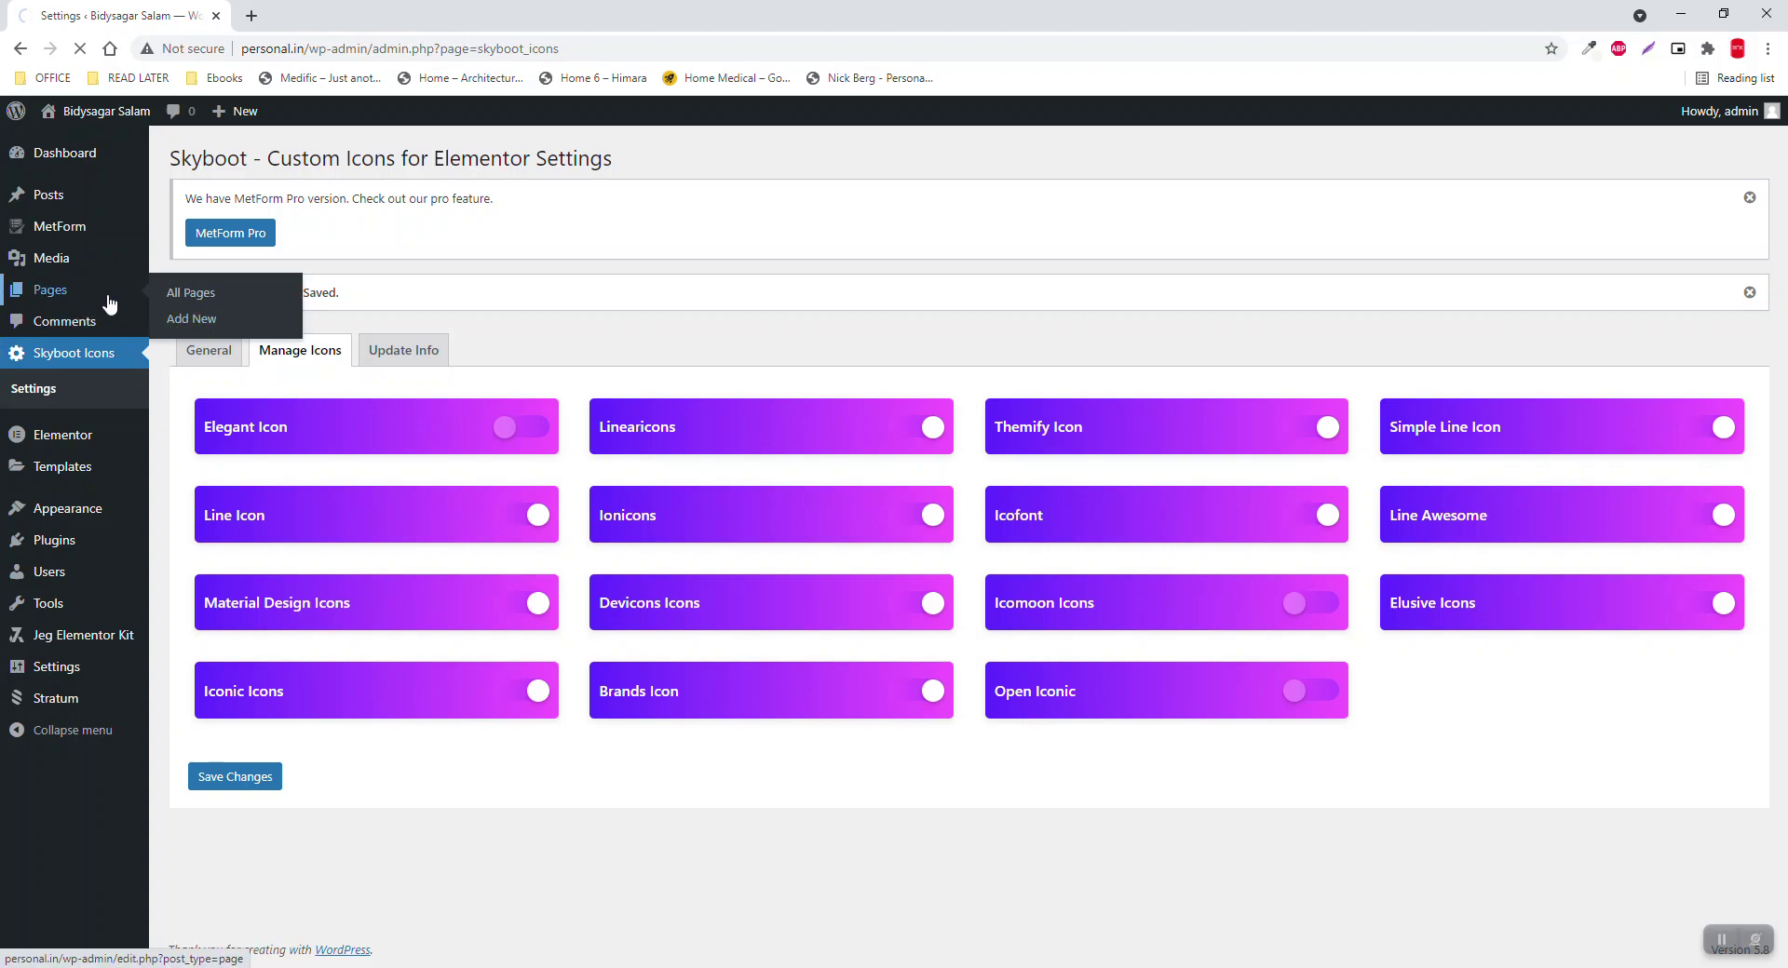
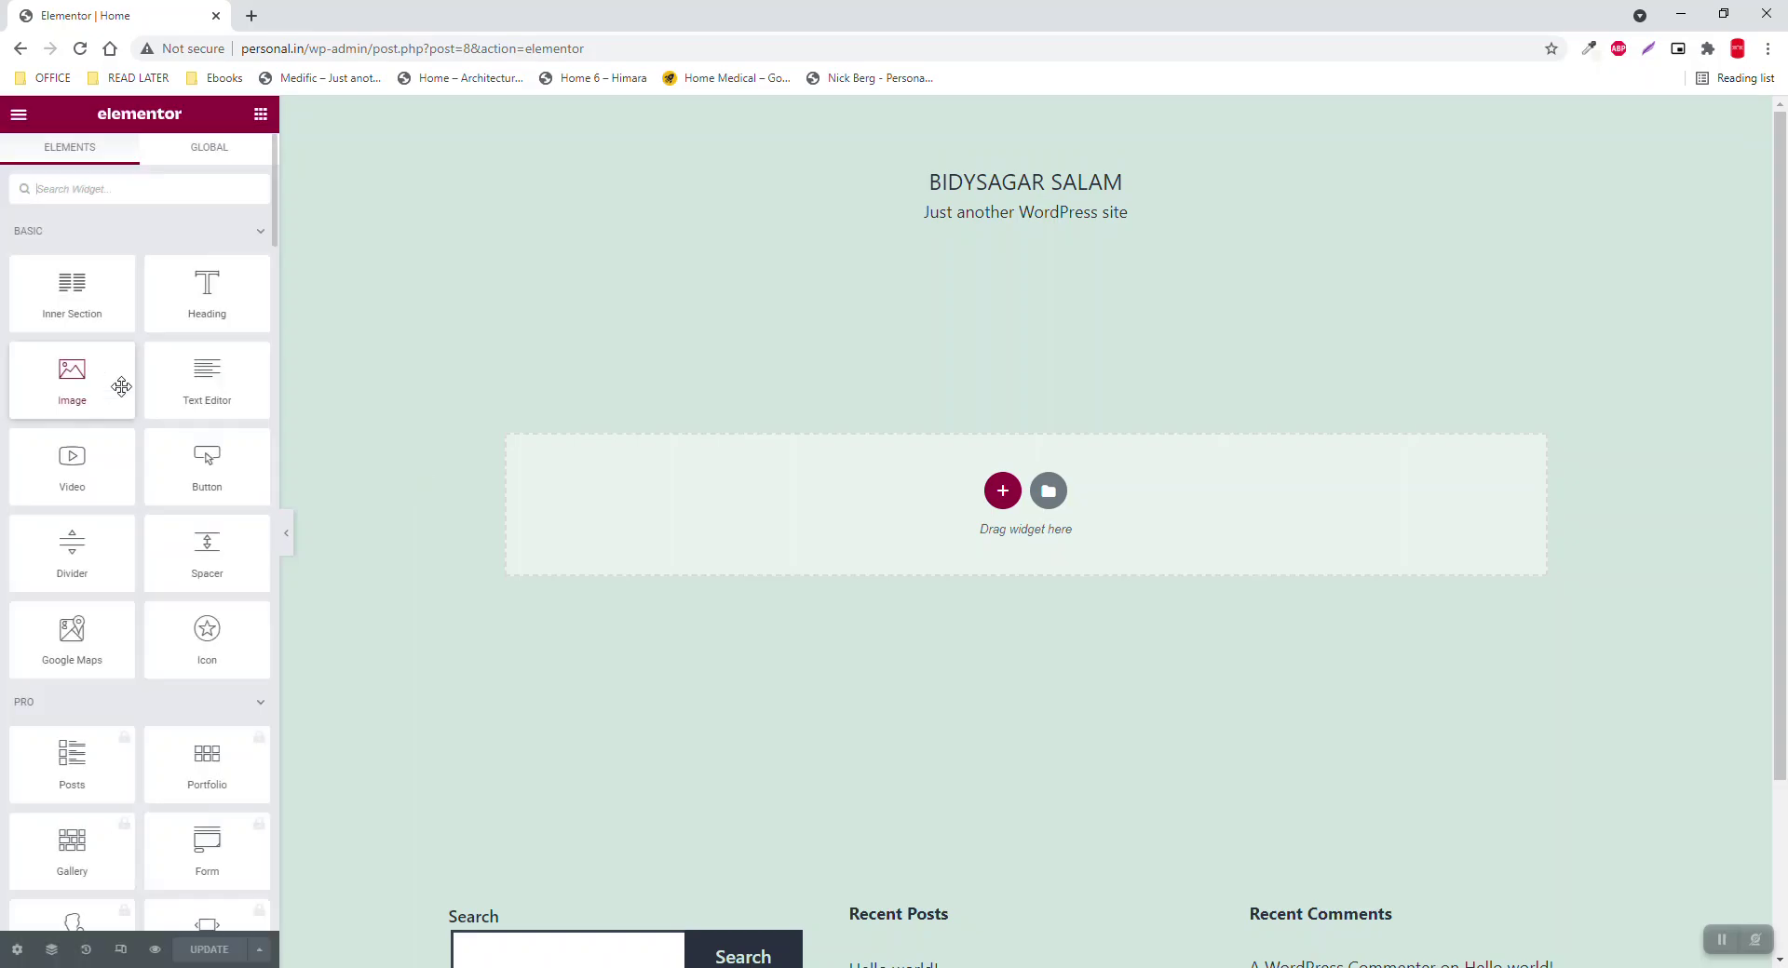
{"action": "left_click_drag", "start_coordinate": [206, 633], "coordinate": [1091, 523]}
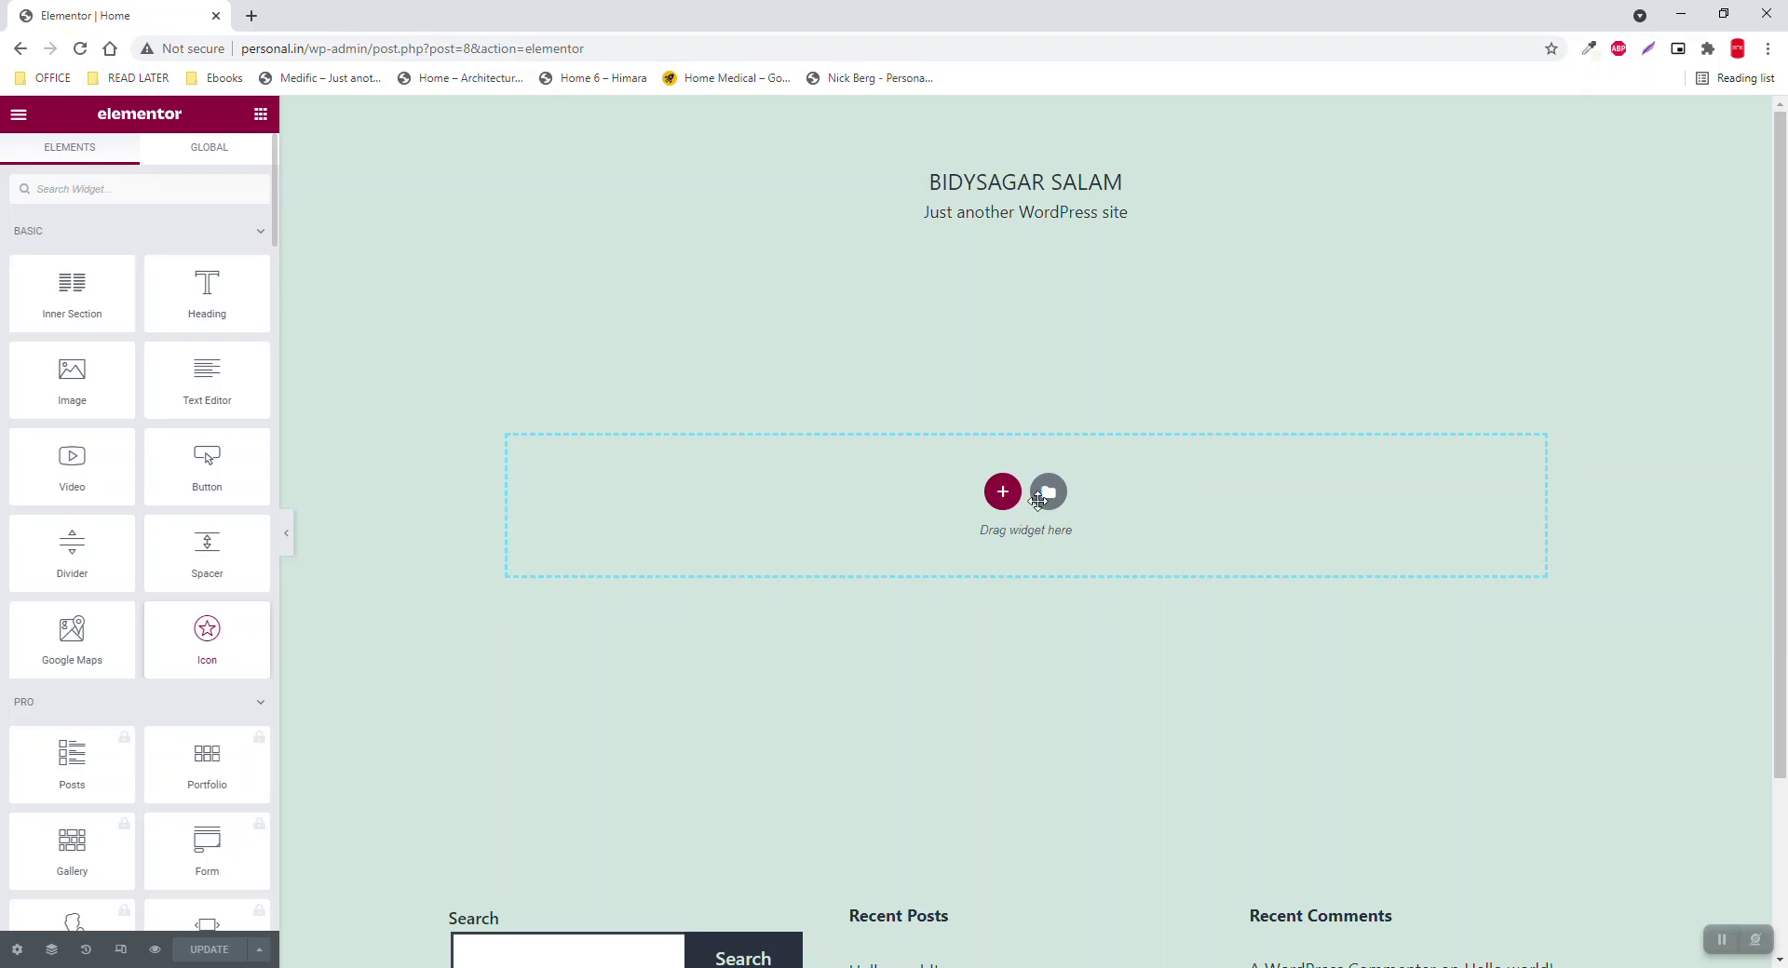
{"action": "left_click_drag", "start_coordinate": [191, 642], "coordinate": [761, 454]}
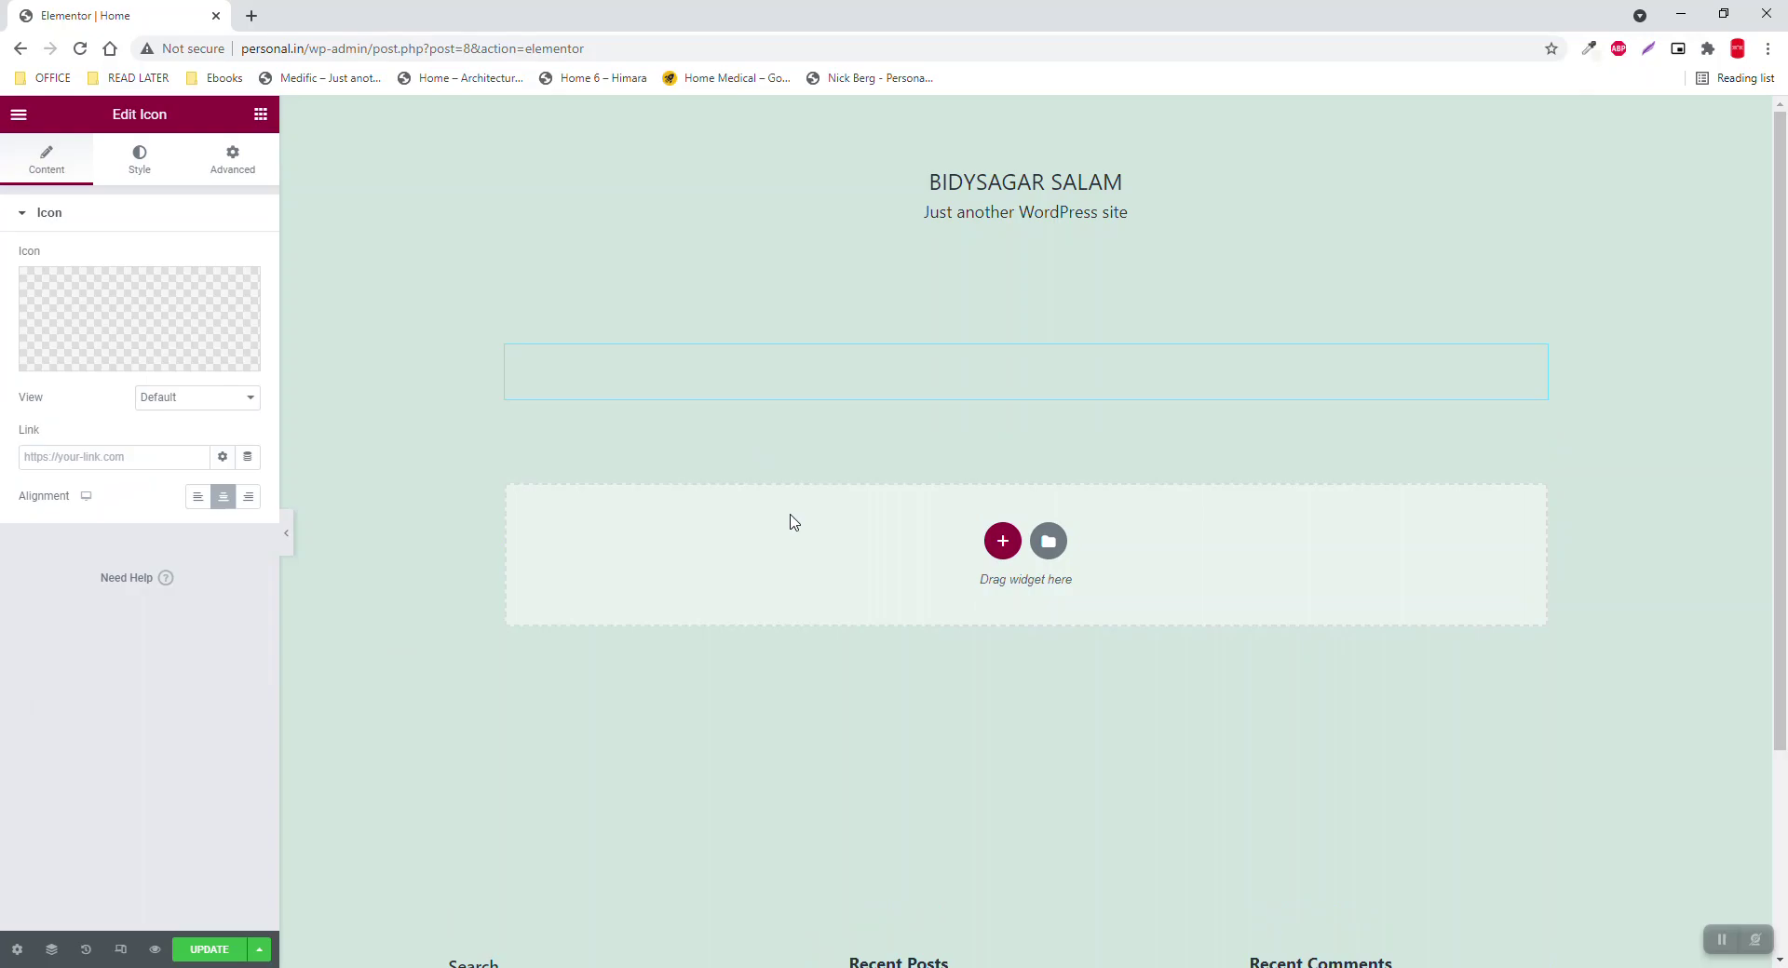
Step: Open the icon library for the Icon widget and look through the list of Skyboot libraries
{"action": "mouse_move", "coordinate": [173, 307]}
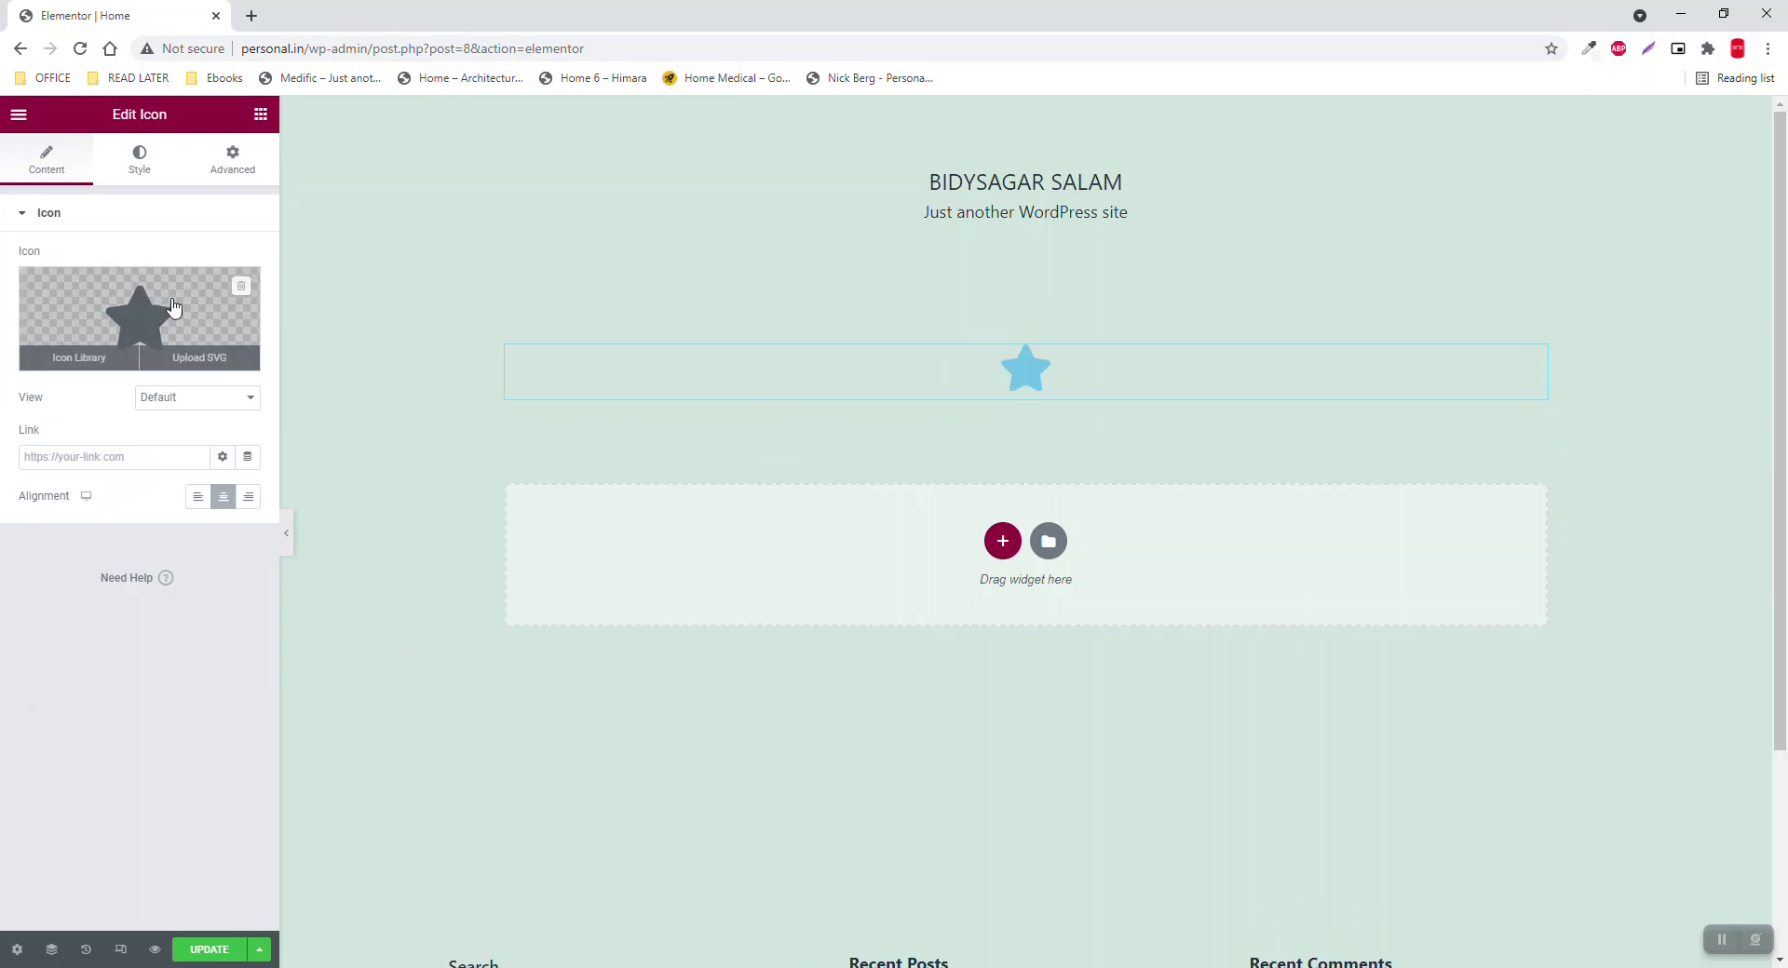
{"action": "left_click", "coordinate": [80, 363]}
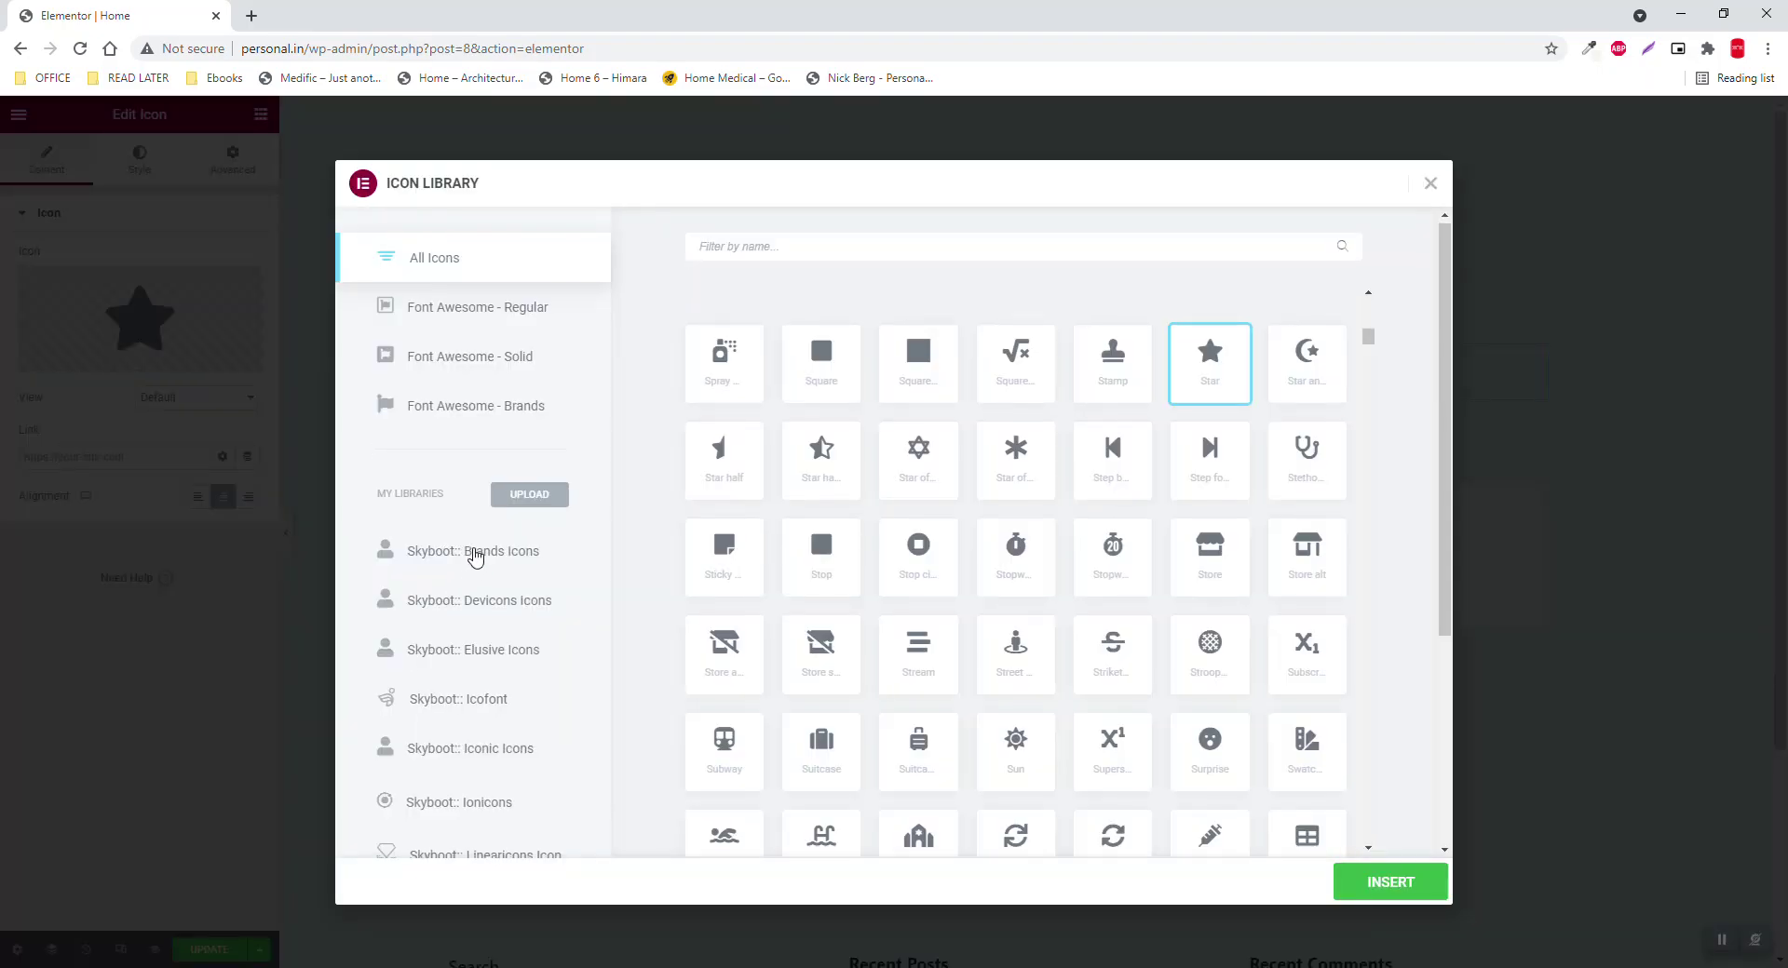
{"action": "scroll", "coordinate": [475, 557], "scroll_direction": "down", "scroll_amount": 4}
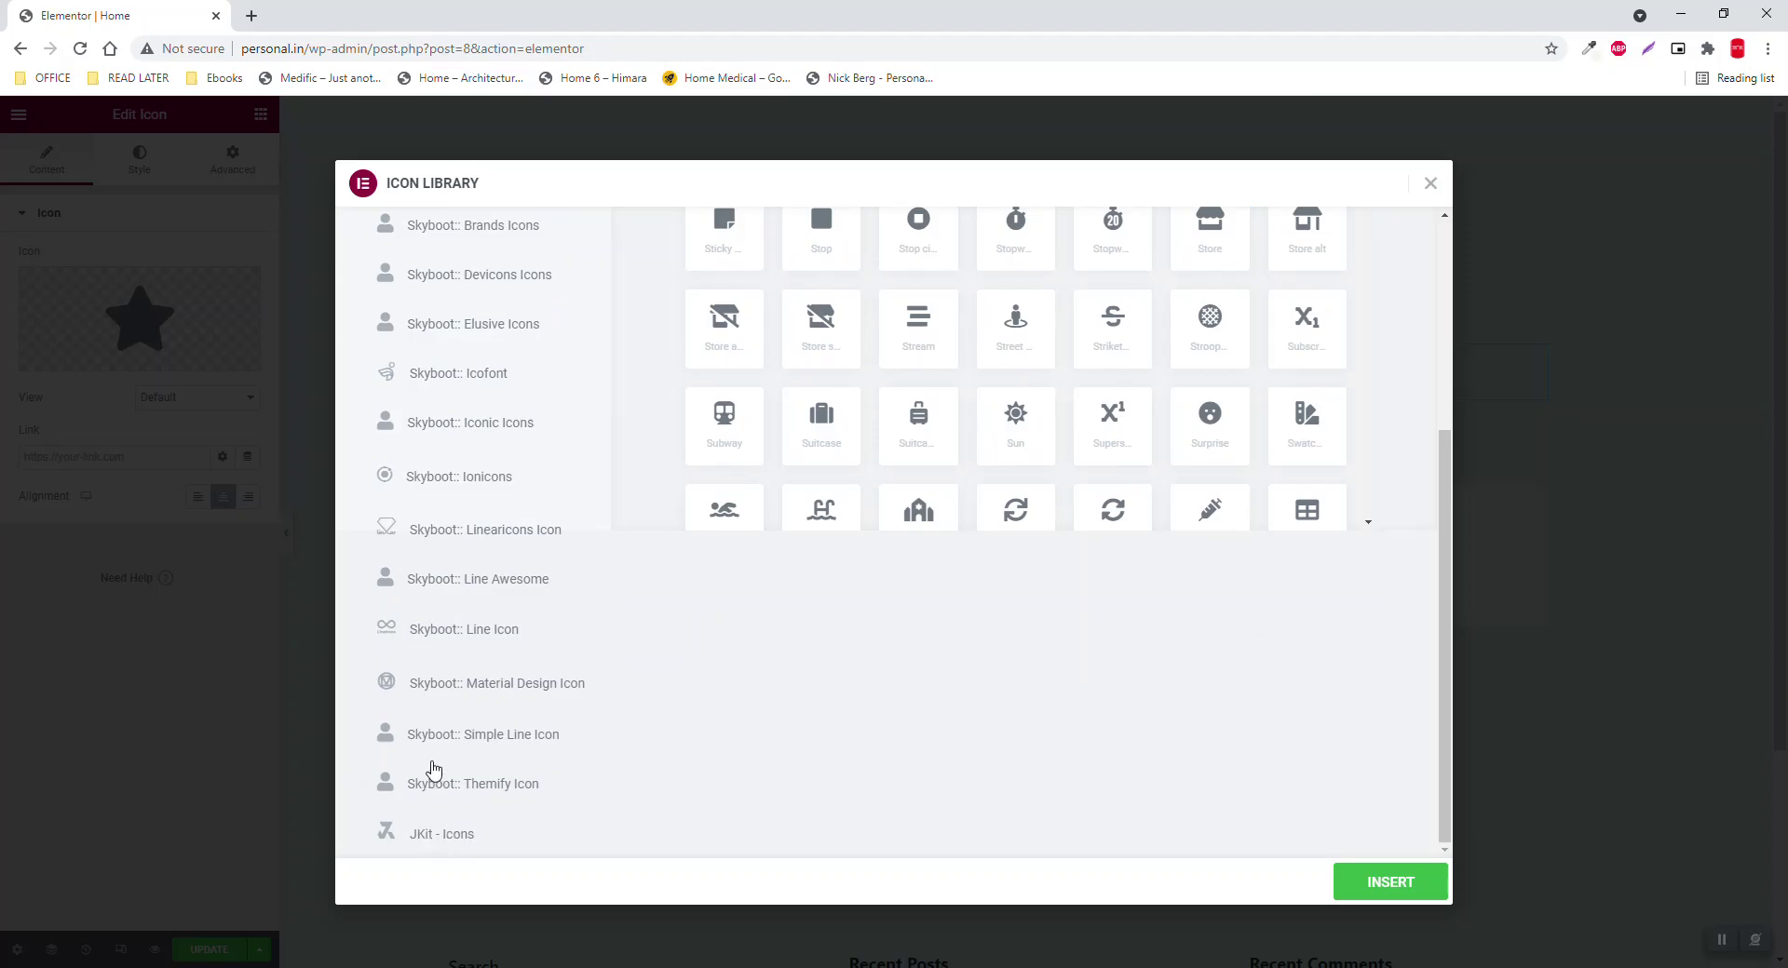
{"action": "scroll", "coordinate": [433, 782], "scroll_direction": "up", "scroll_amount": 4}
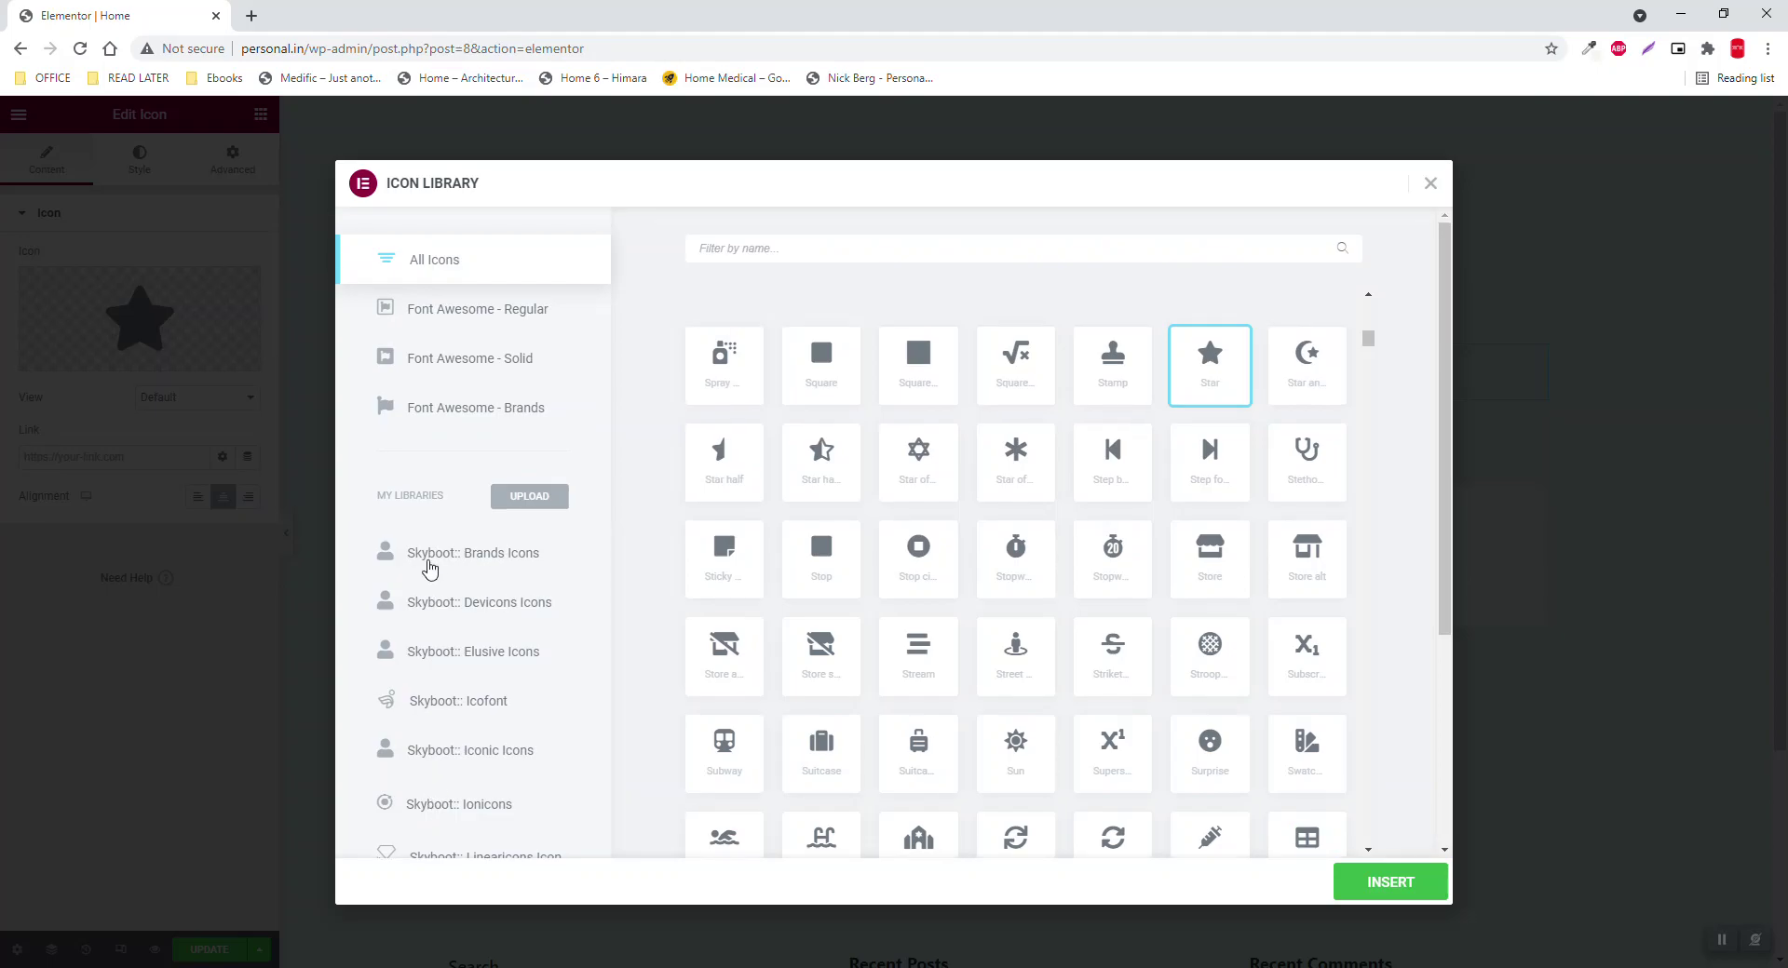
Step: Replace the widget's default star with the Magento logo from the Skyboot Brands Icons library
{"action": "left_click", "coordinate": [518, 557]}
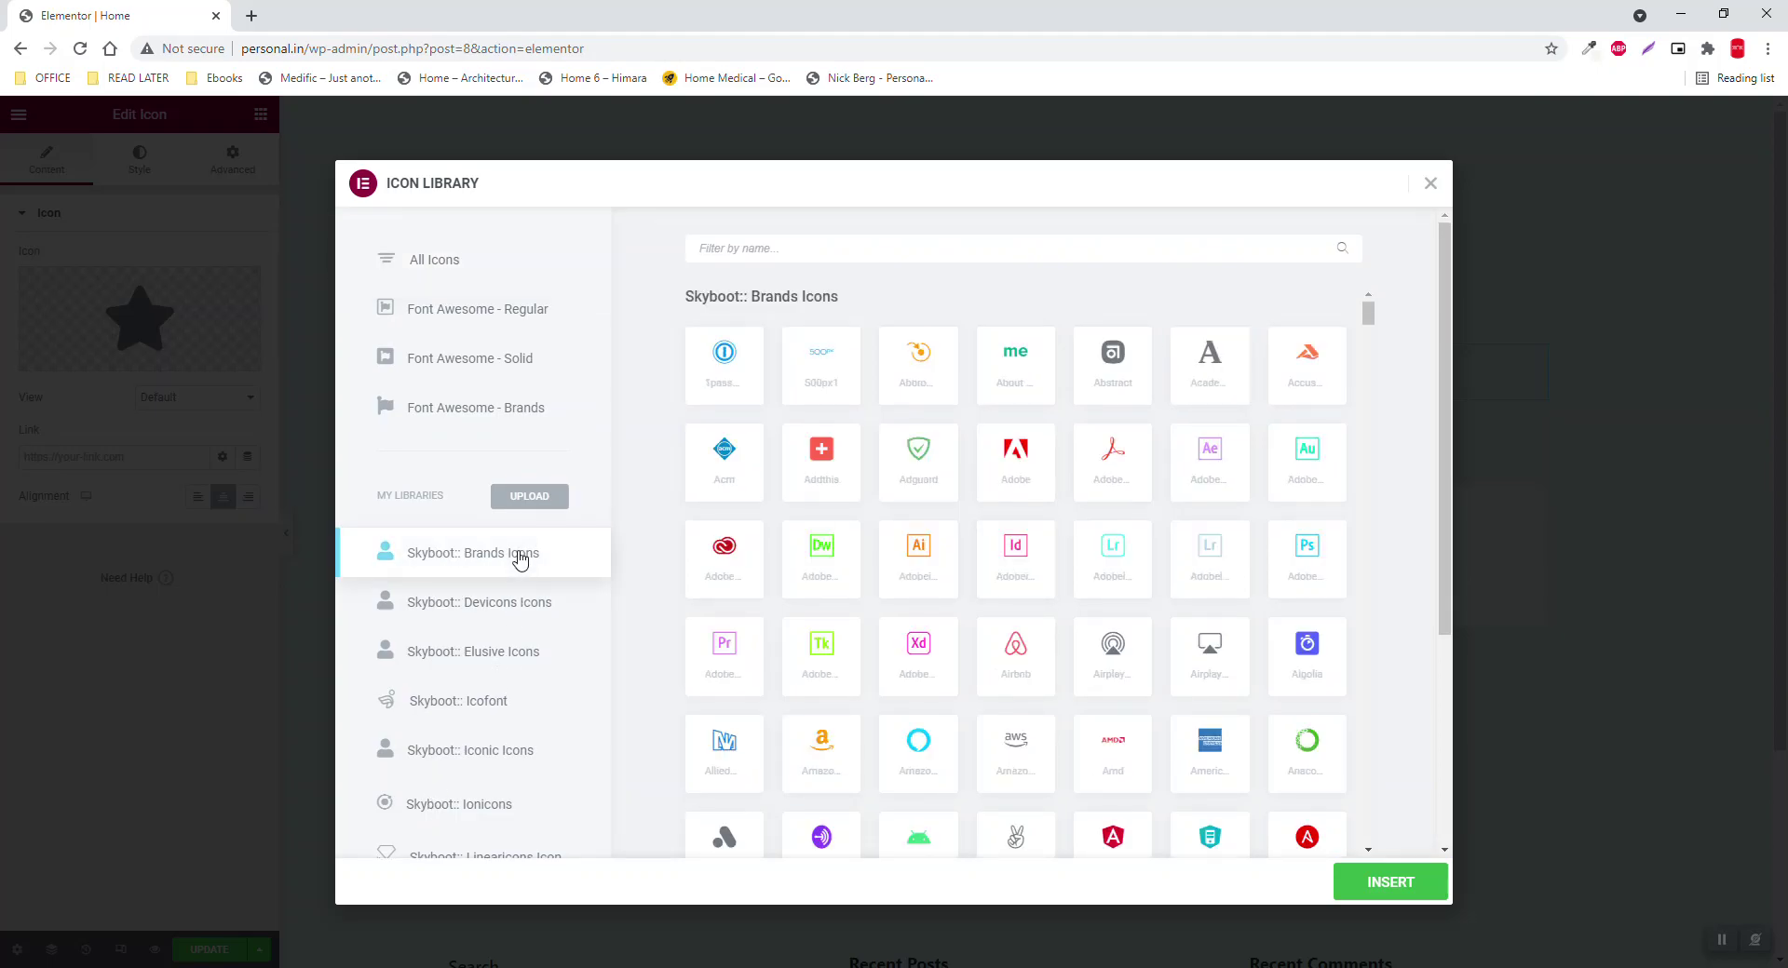
{"action": "scroll", "coordinate": [1155, 538], "scroll_direction": "down", "scroll_amount": 1}
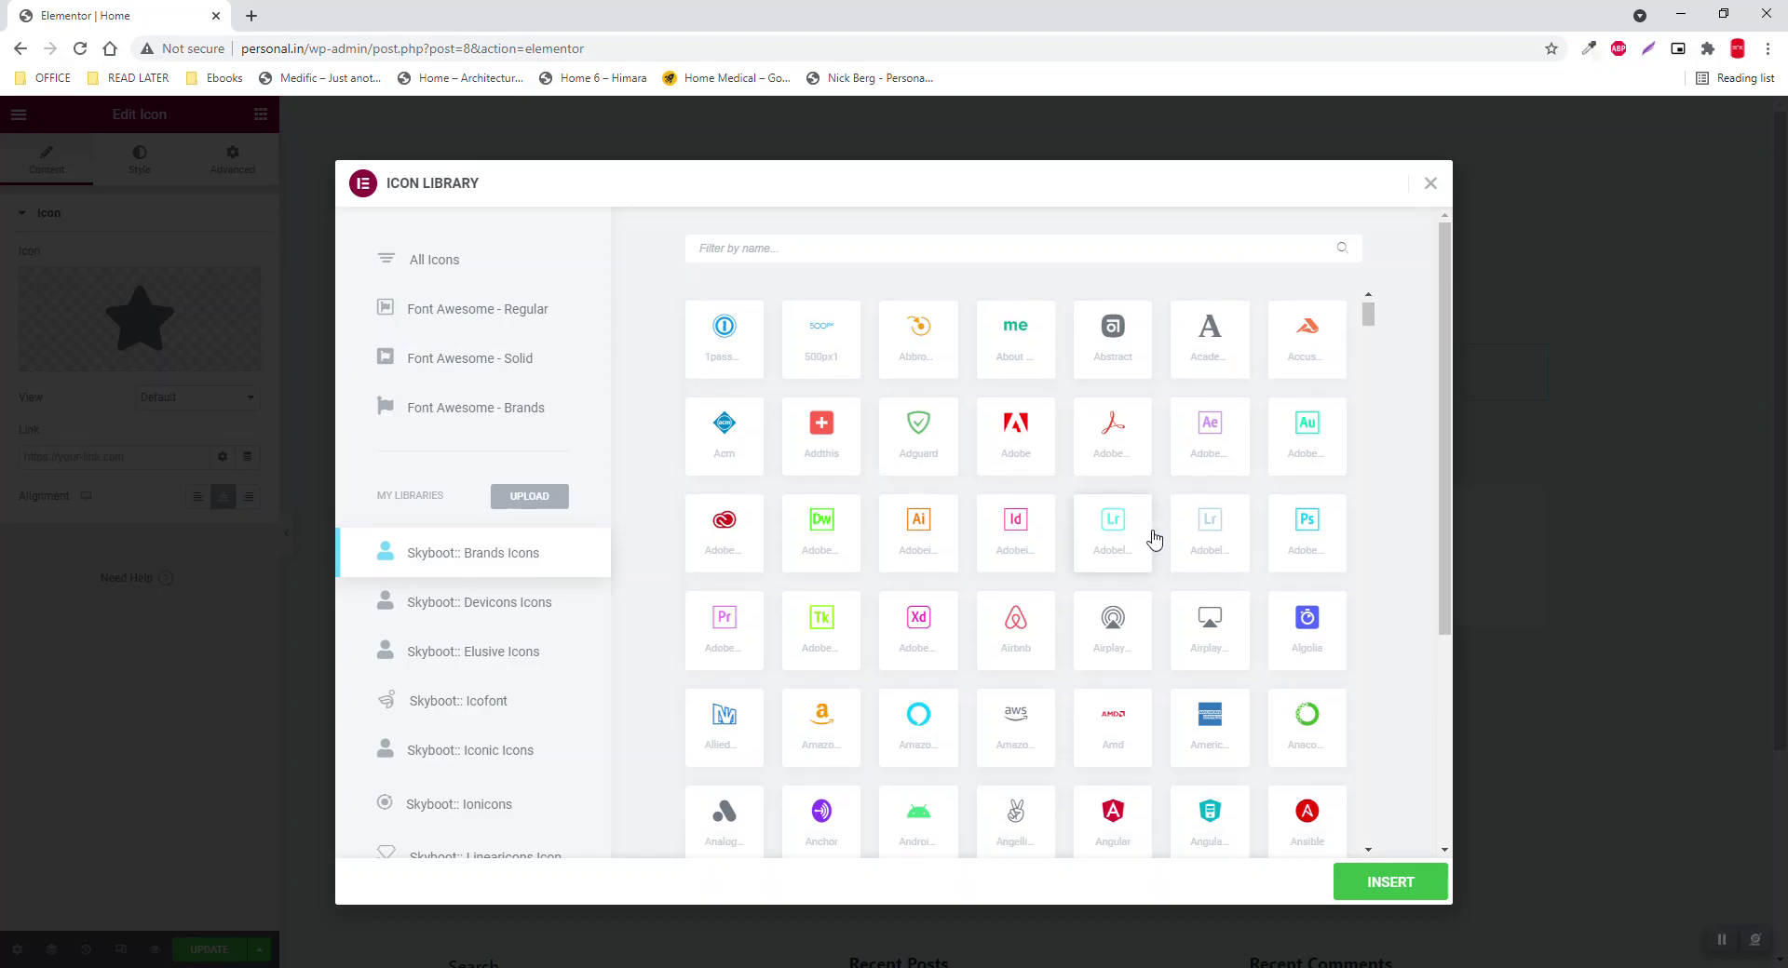
{"action": "scroll", "coordinate": [1154, 538], "scroll_direction": "down", "scroll_amount": 5}
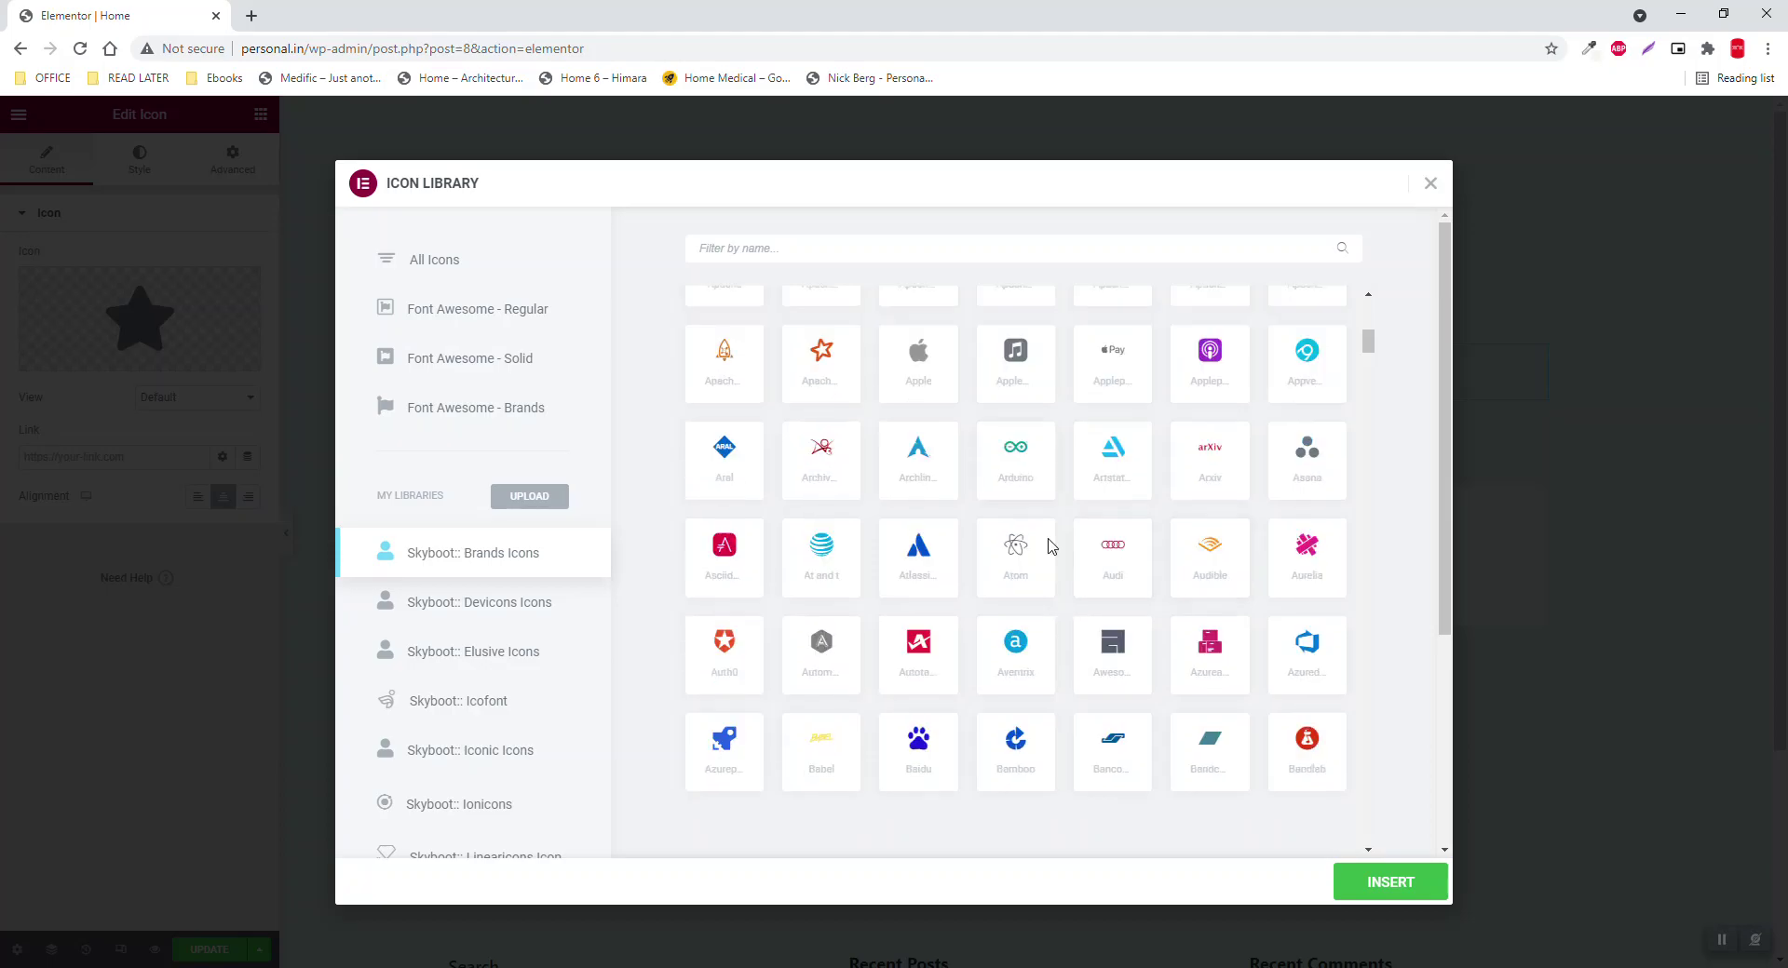
{"action": "scroll", "coordinate": [1045, 546], "scroll_direction": "down", "scroll_amount": 5}
{"action": "scroll", "coordinate": [1038, 553], "scroll_direction": "down", "scroll_amount": 10}
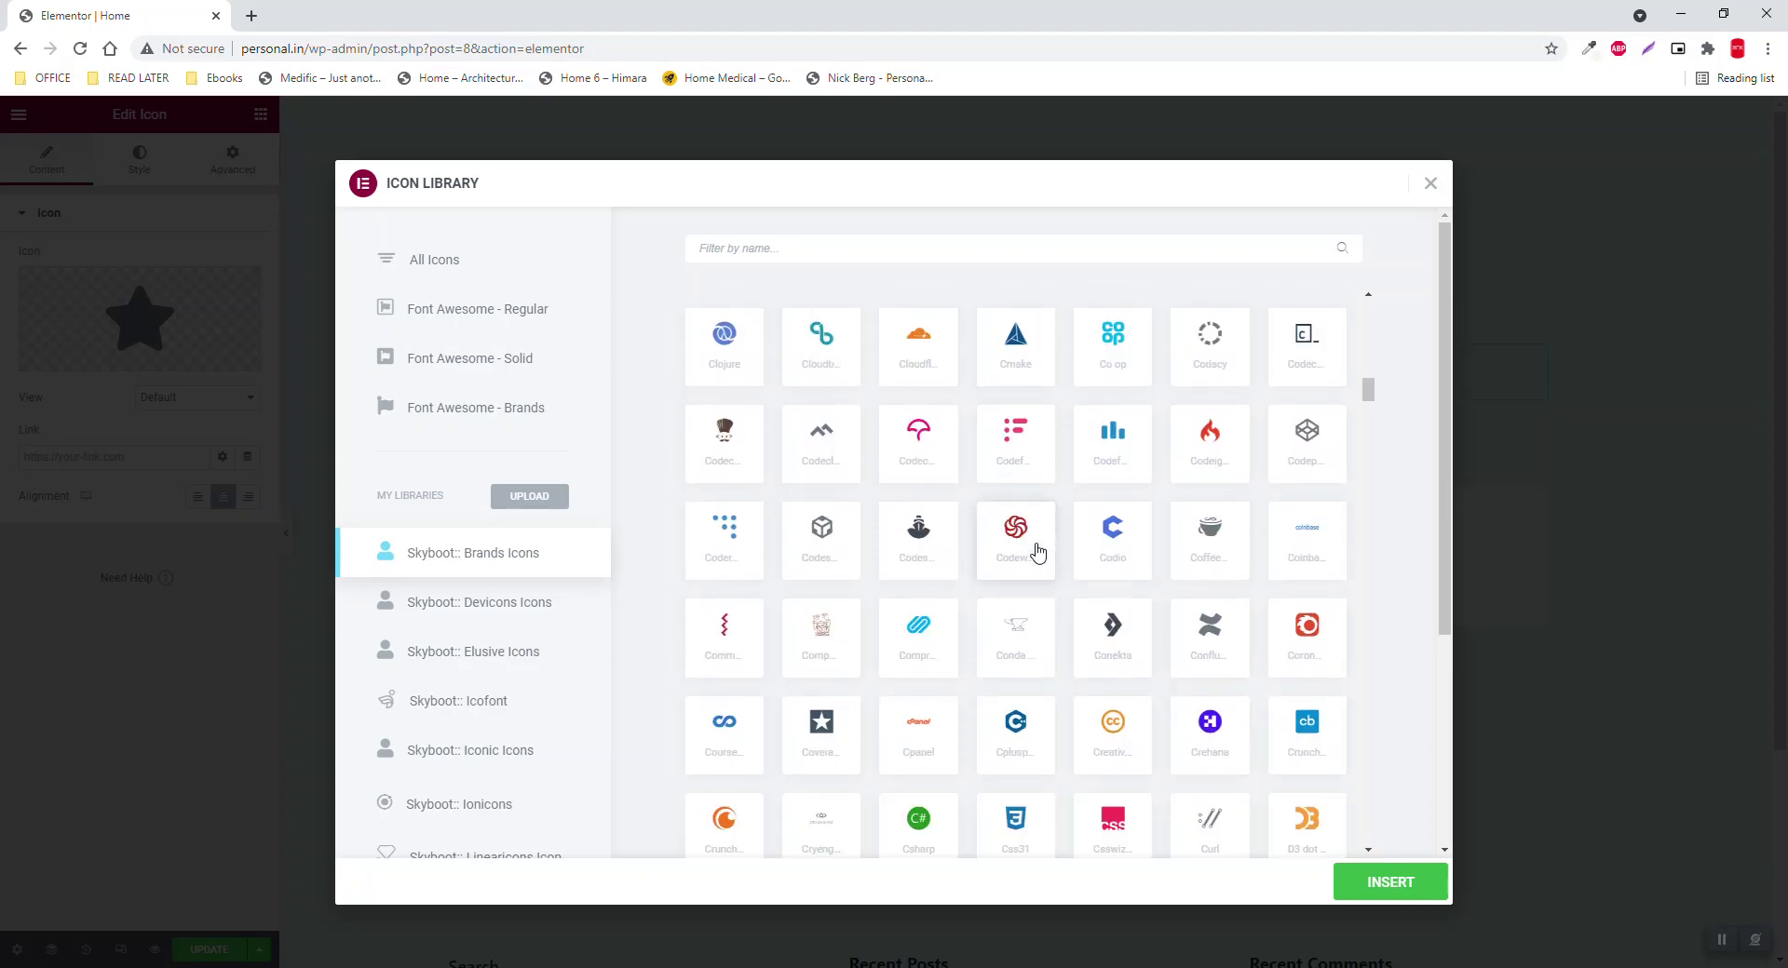
{"action": "scroll", "coordinate": [1038, 553], "scroll_direction": "down", "scroll_amount": 5}
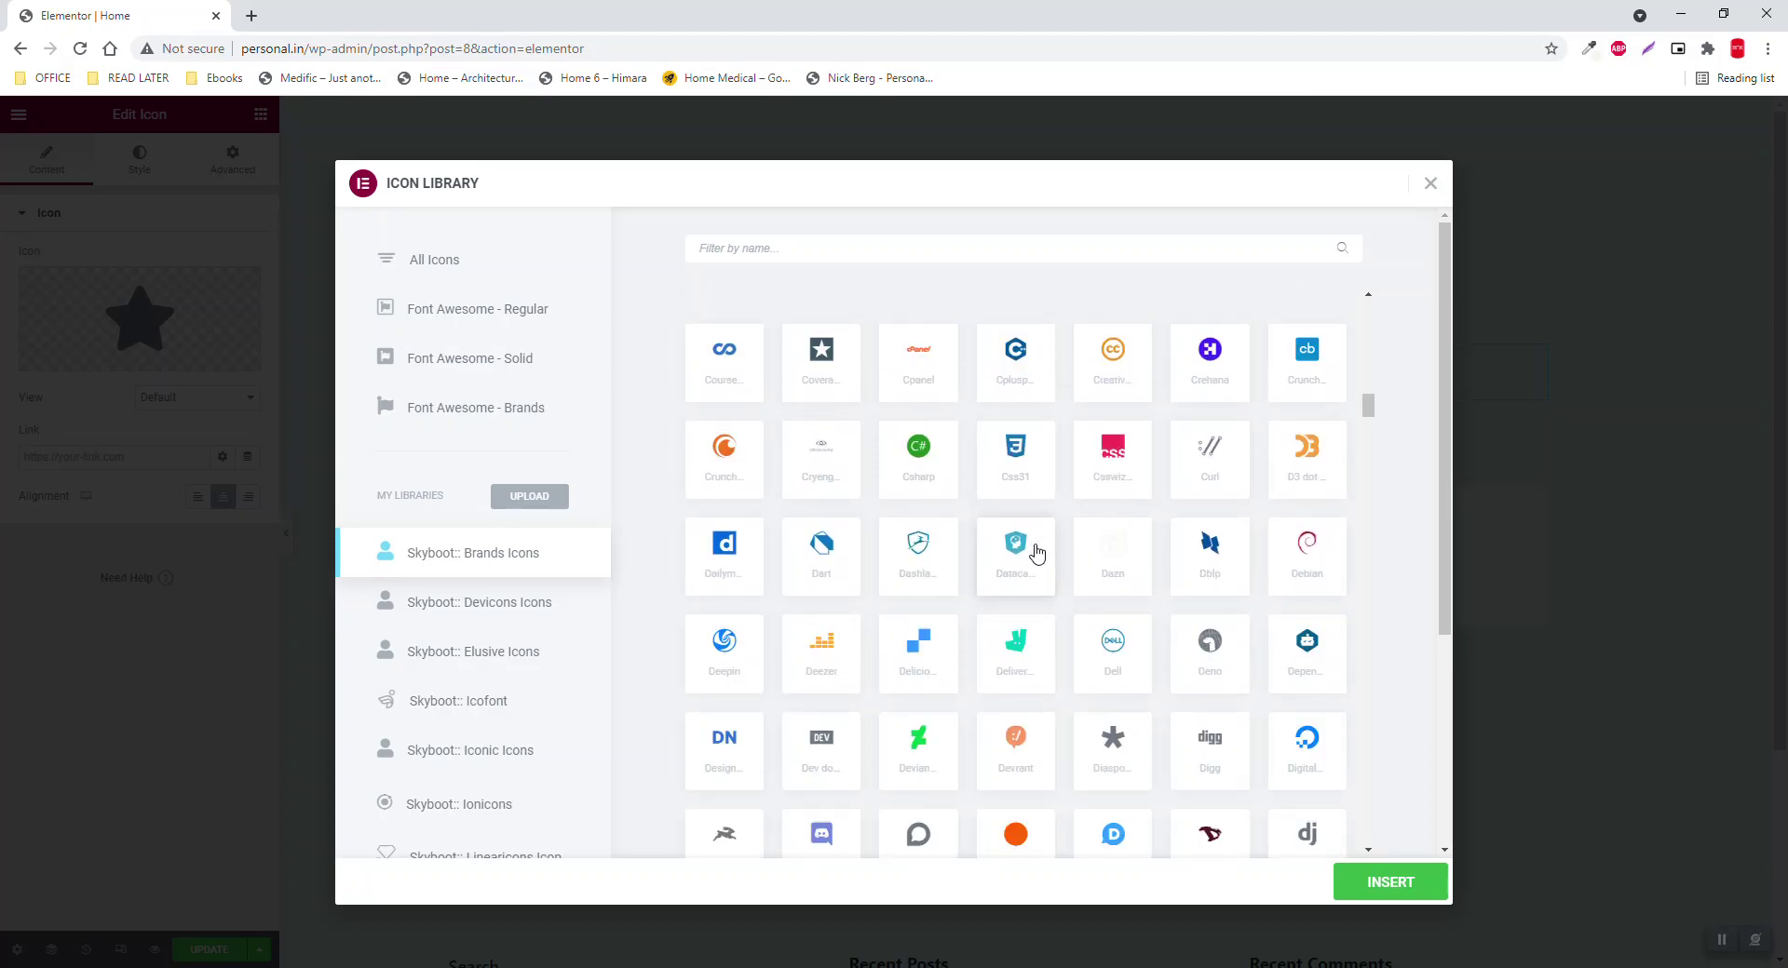
{"action": "scroll", "coordinate": [1036, 553], "scroll_direction": "down", "scroll_amount": 15}
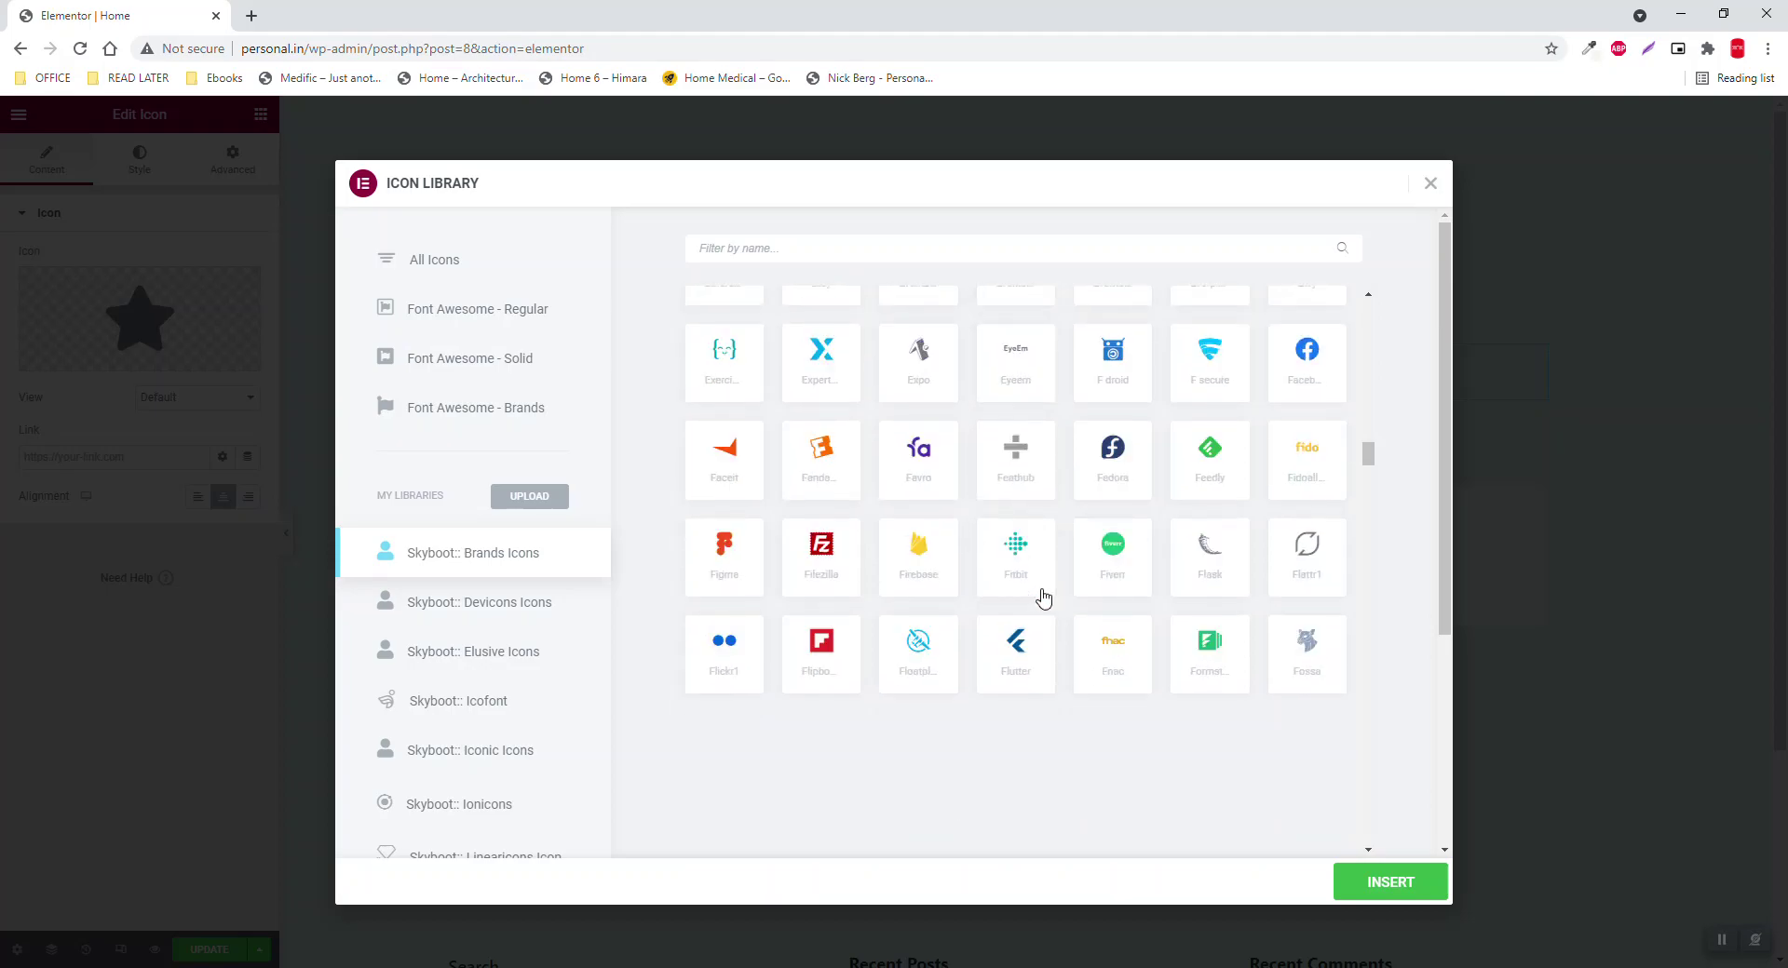
{"action": "scroll", "coordinate": [1044, 596], "scroll_direction": "down", "scroll_amount": 10}
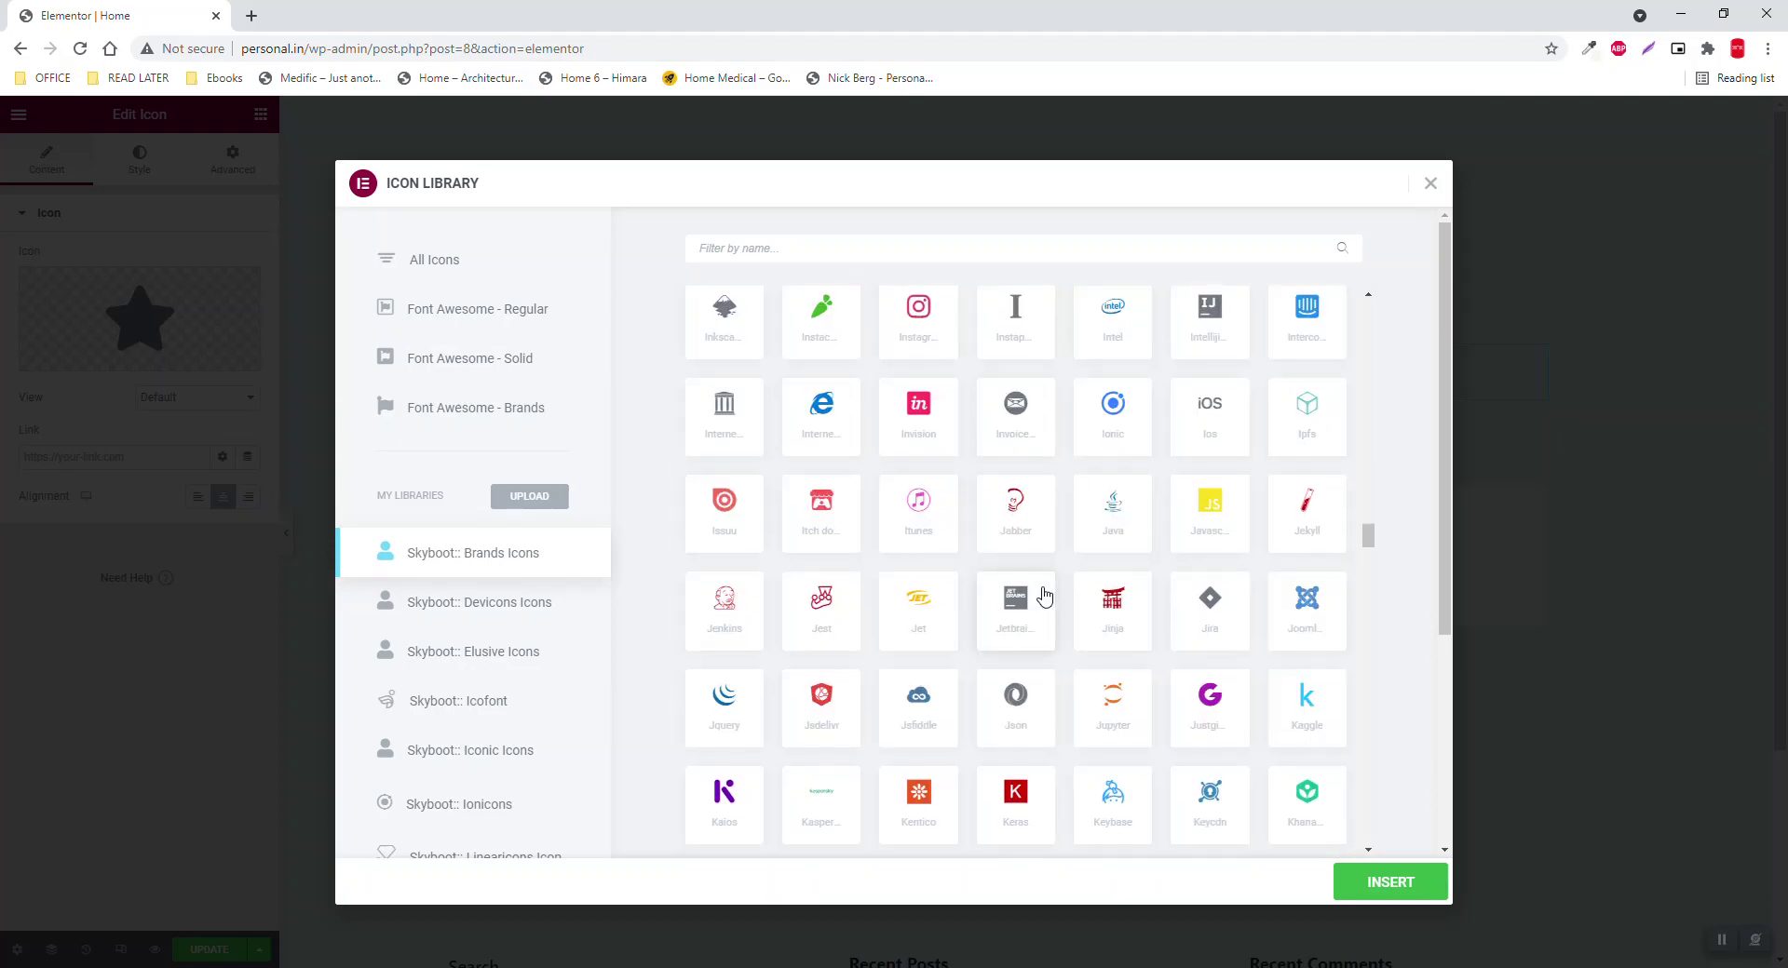
{"action": "scroll", "coordinate": [1044, 596], "scroll_direction": "down", "scroll_amount": 7}
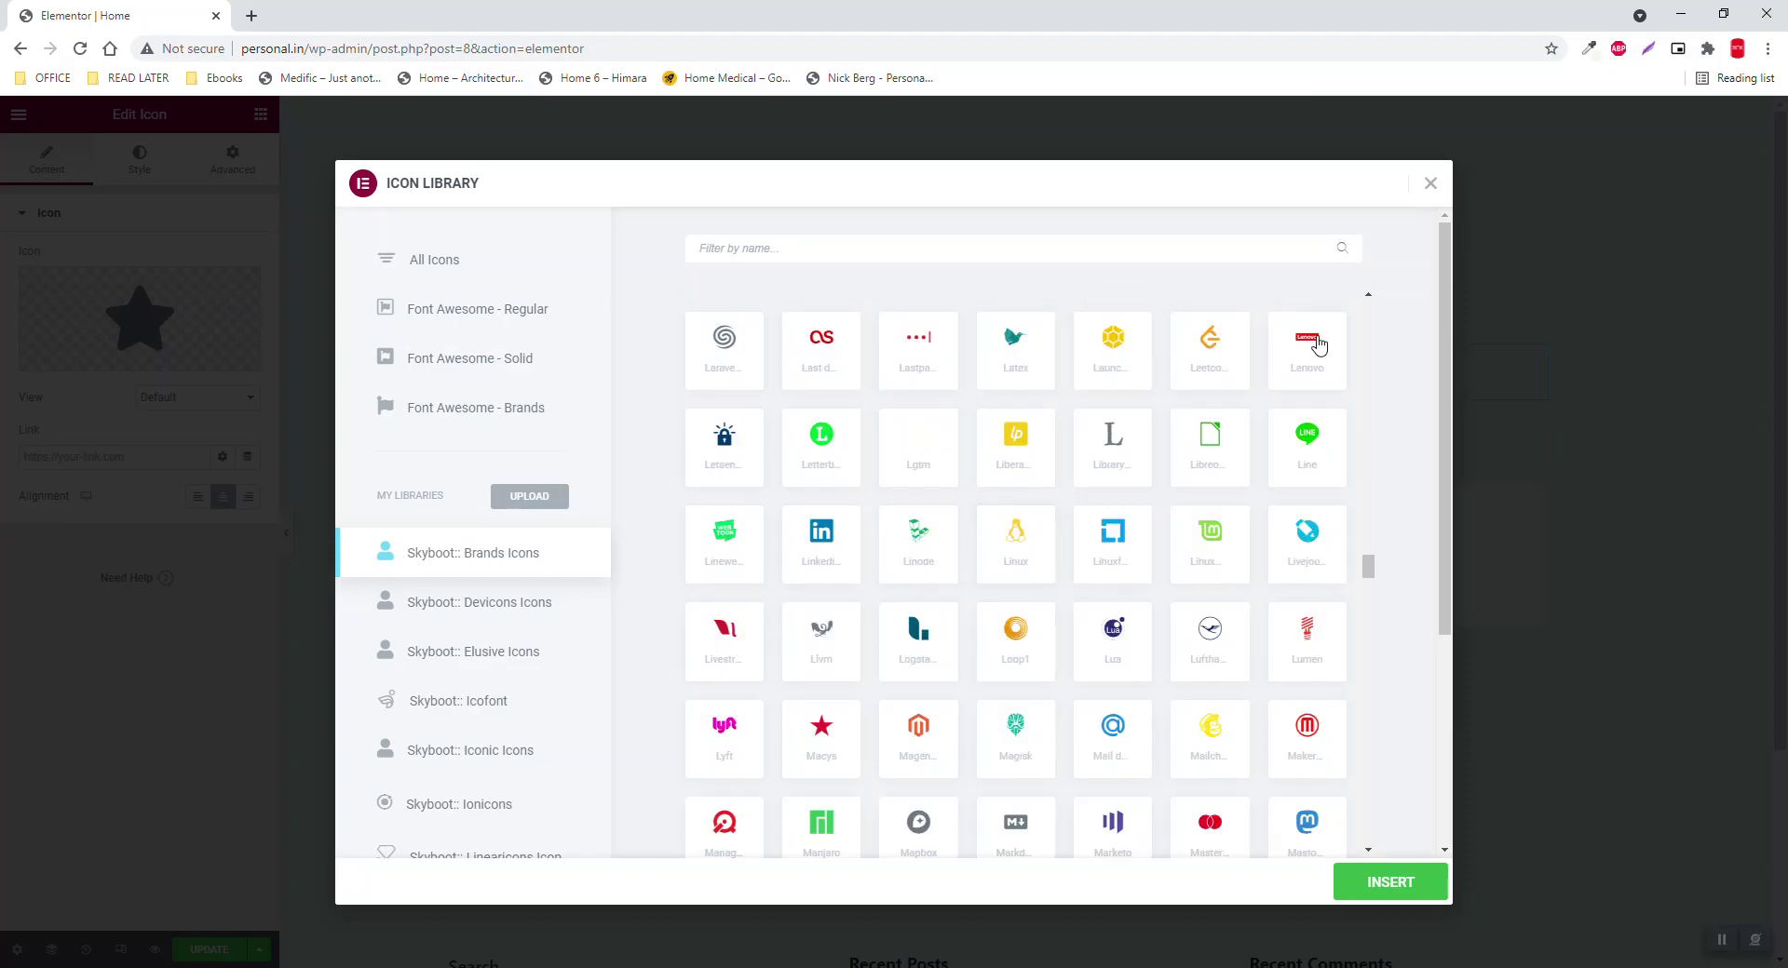
{"action": "left_click", "coordinate": [921, 745]}
{"action": "left_click", "coordinate": [1406, 885]}
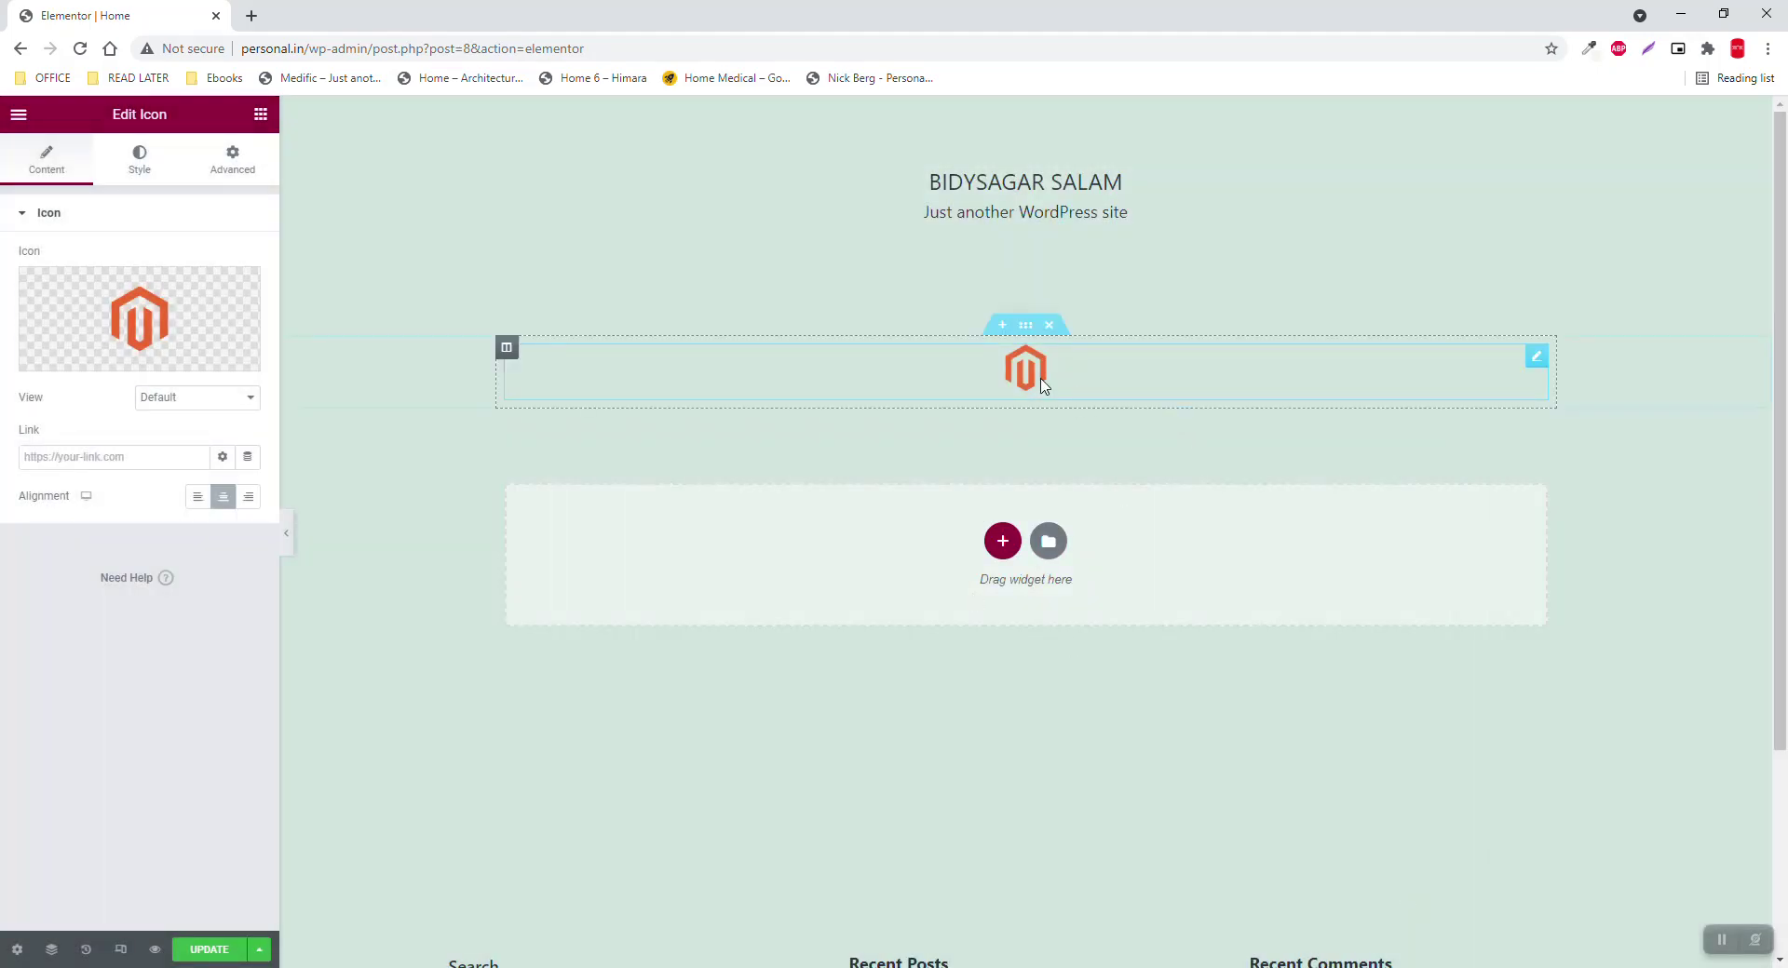
Step: Find the Icon Box widget and add it below the Magento icon on the page
{"action": "left_click", "coordinate": [260, 114]}
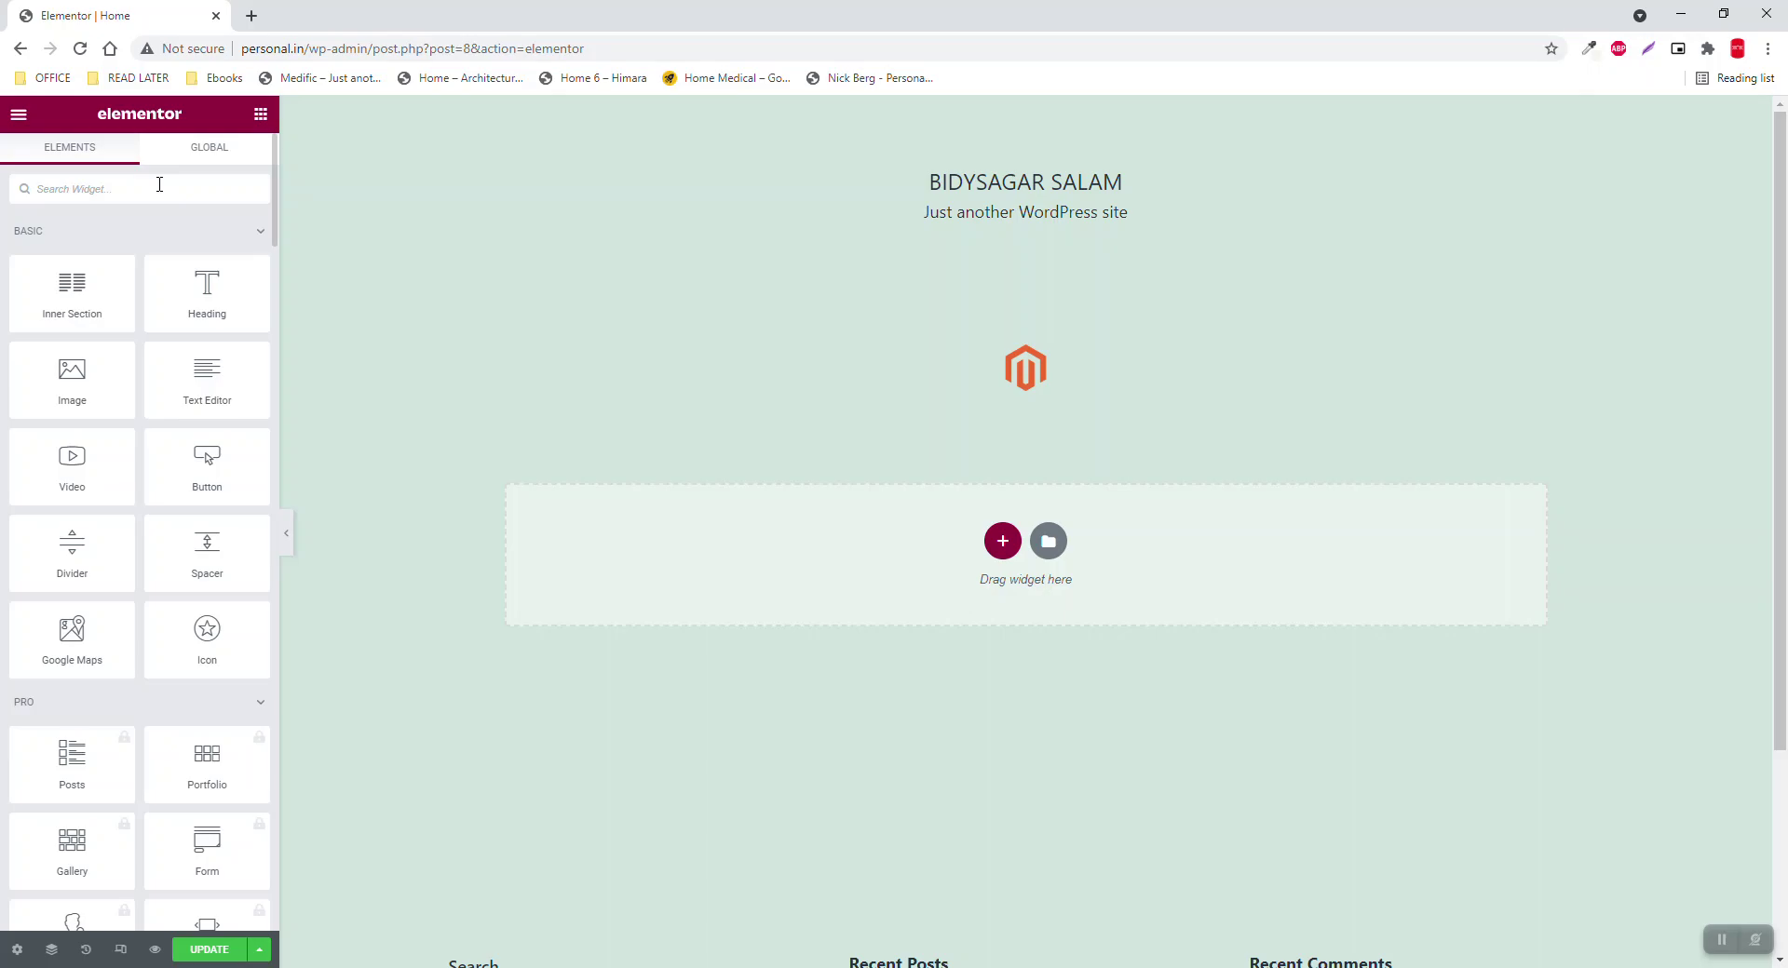
{"action": "left_click", "coordinate": [160, 185]}
{"action": "type", "text": "s"}
{"action": "key", "text": "BackSpace"}
{"action": "key", "text": "BackSpace"}
{"action": "type", "text": "c"}
{"action": "key", "text": "BackSpace"}
{"action": "type", "text": "con"}
{"action": "left_click_drag", "start_coordinate": [207, 253], "coordinate": [1088, 419]}
Step: View the icon library from the Icon Box settings and close it without choosing another icon
{"action": "mouse_move", "coordinate": [115, 326]}
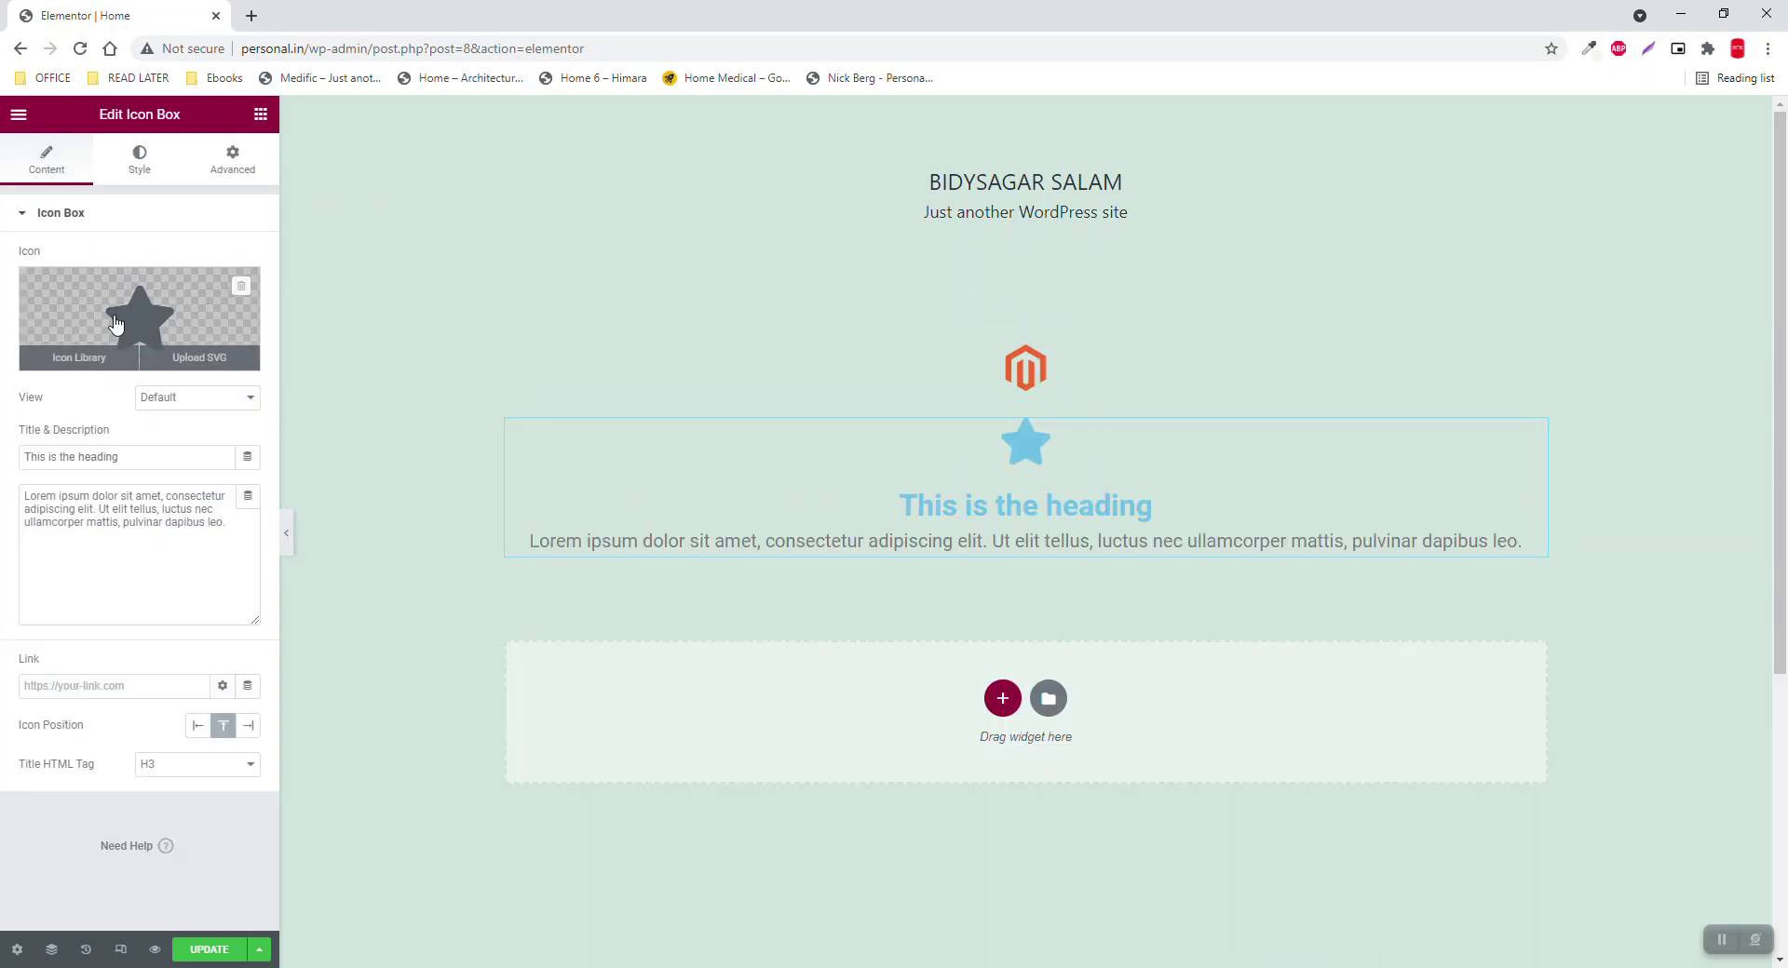
{"action": "left_click", "coordinate": [84, 363]}
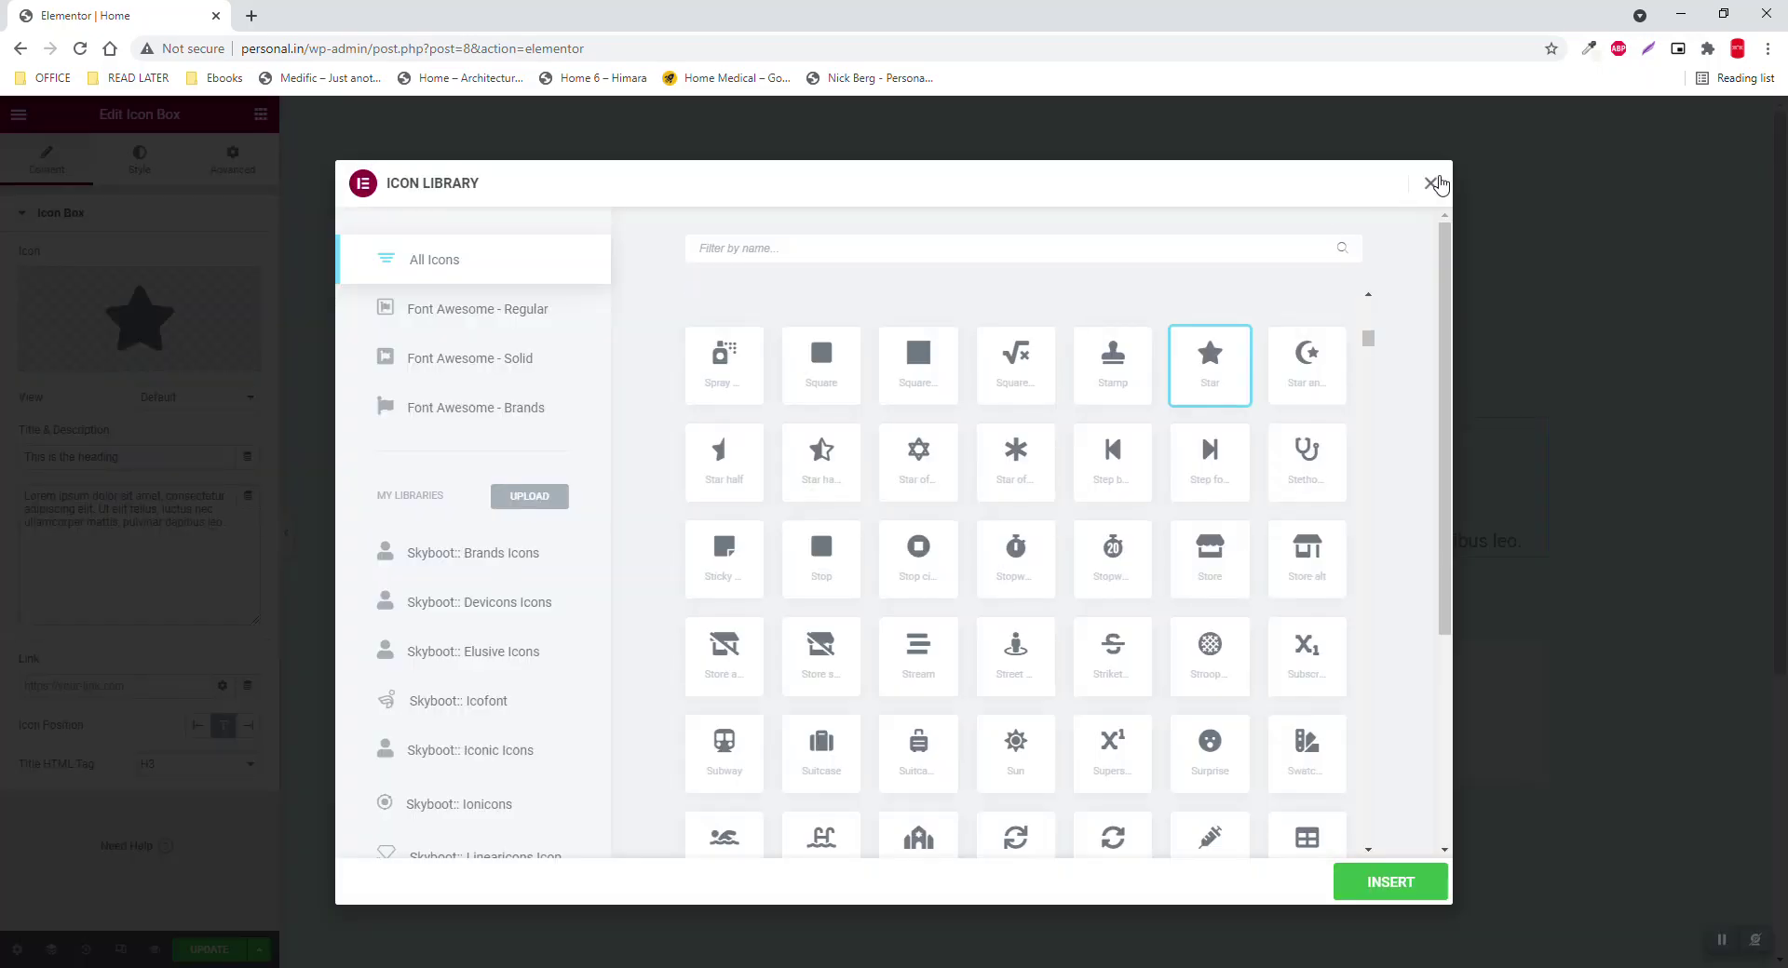
{"action": "left_click", "coordinate": [1437, 184]}
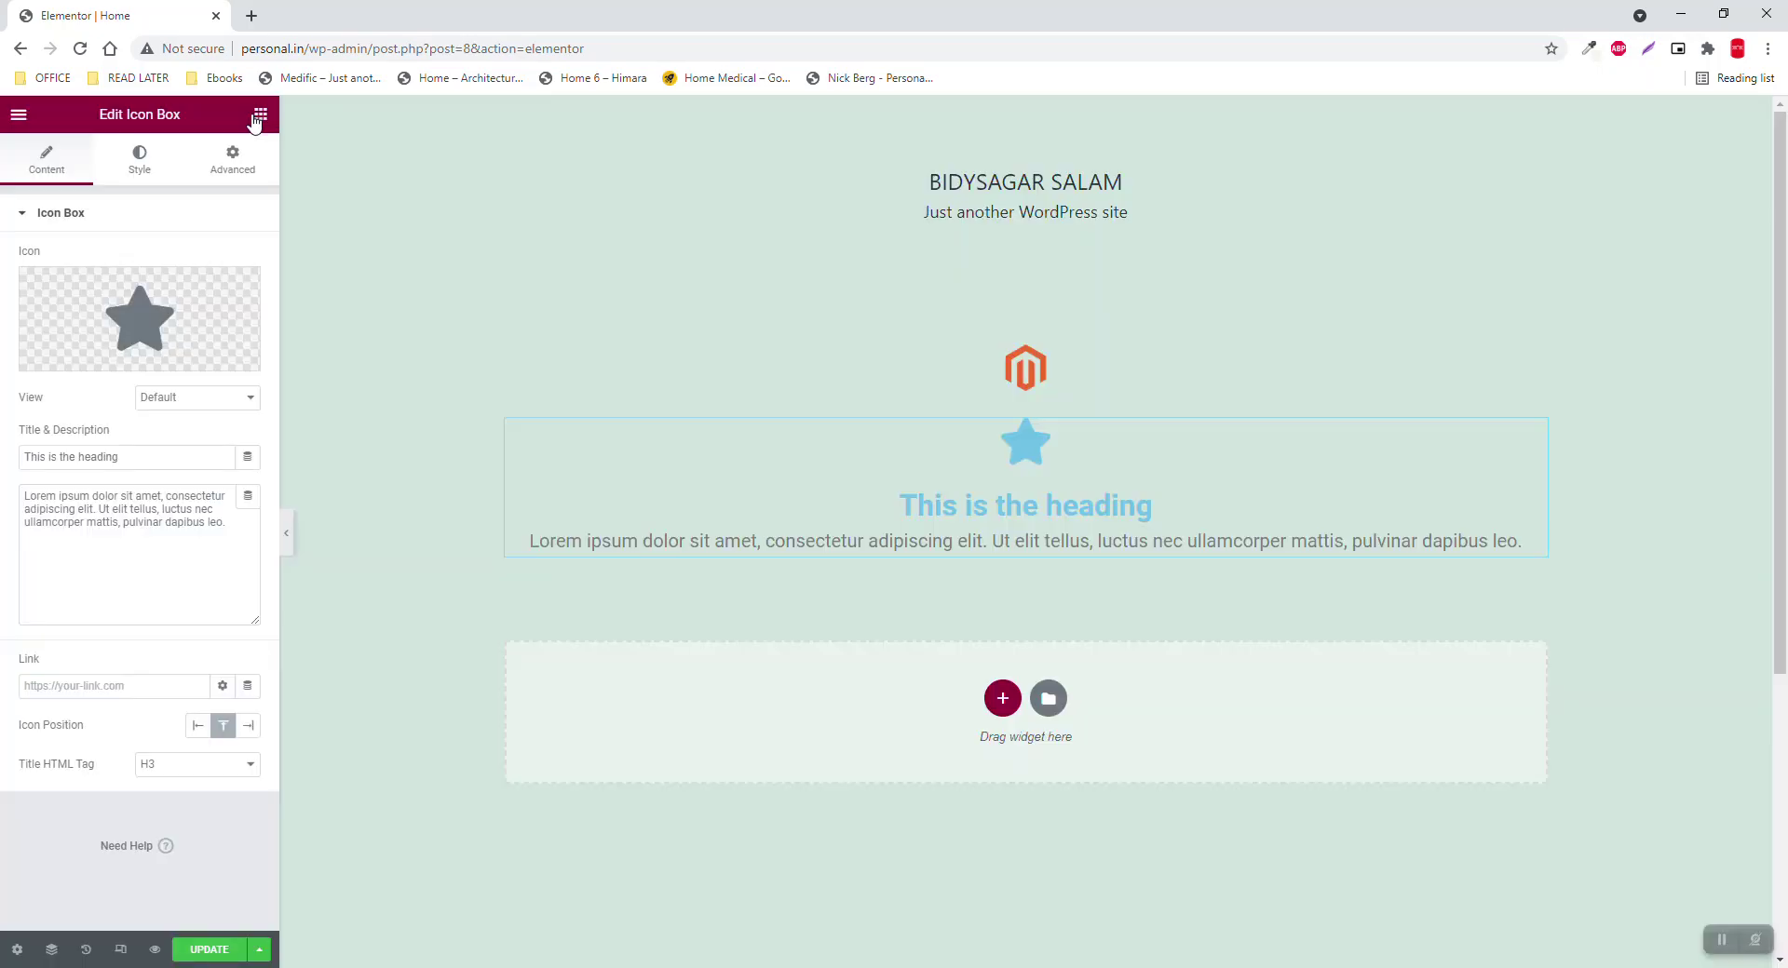
Step: Search the widgets for "icon" and add an Icon List widget below the Icon Box
{"action": "left_click", "coordinate": [259, 115]}
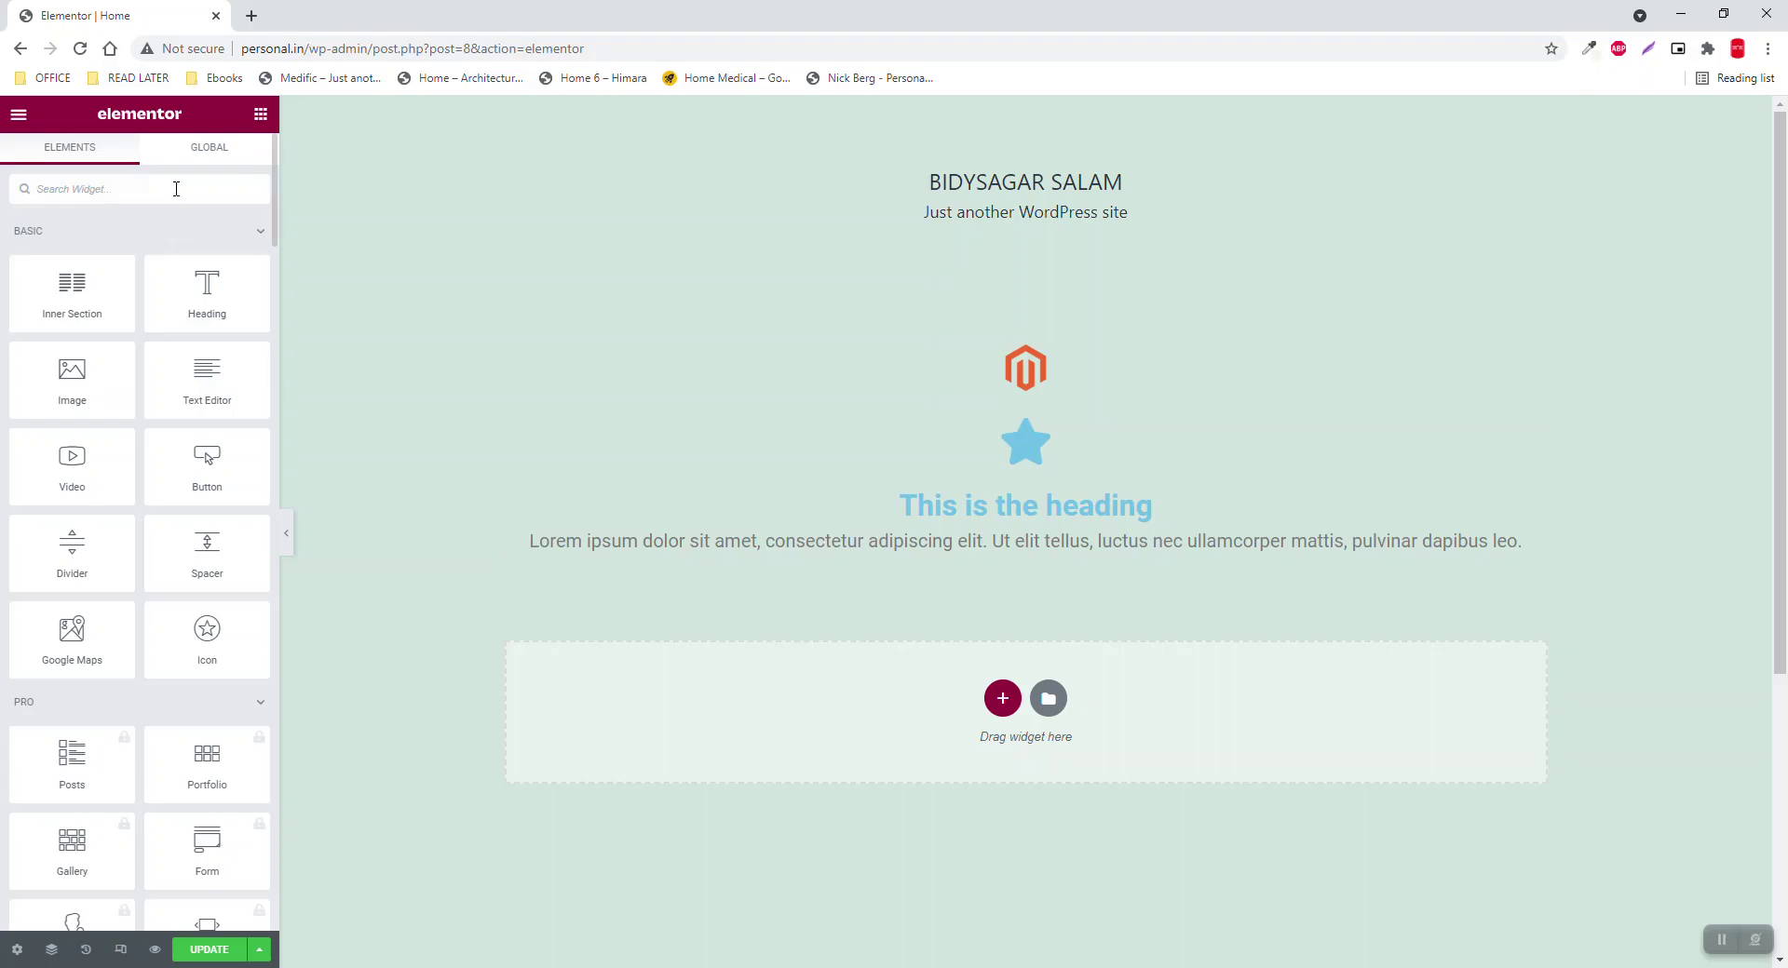
{"action": "type", "text": "icon"}
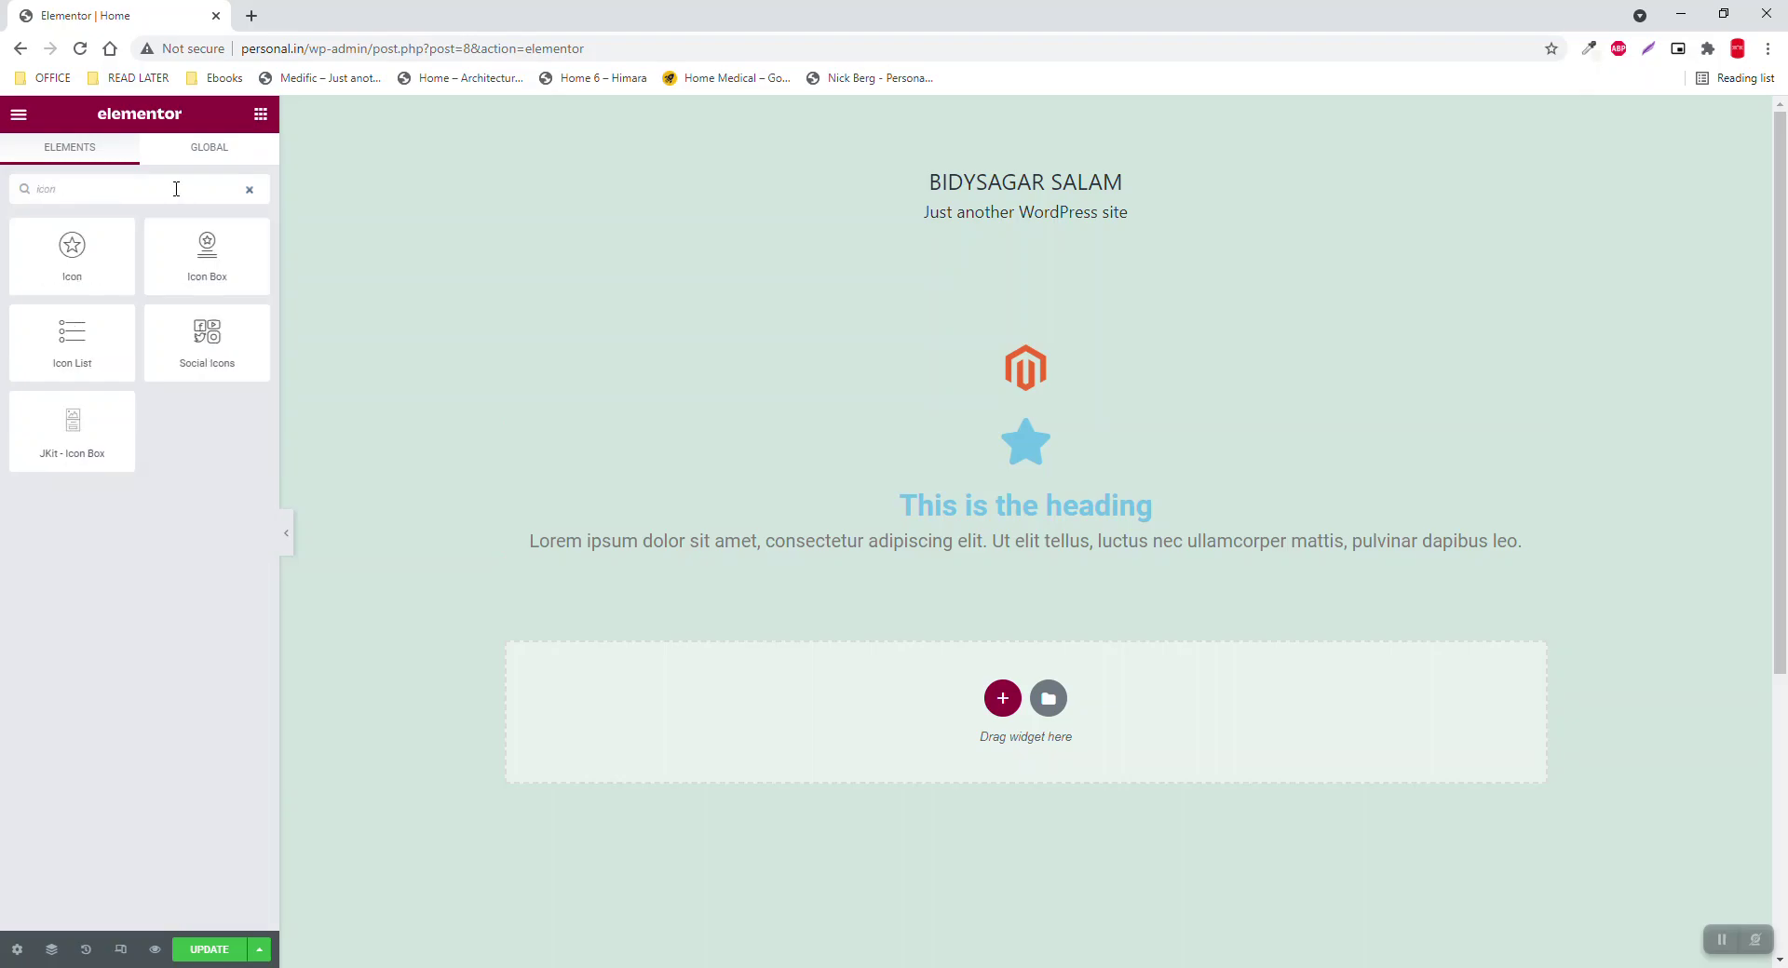
{"action": "left_click_drag", "start_coordinate": [69, 328], "coordinate": [1120, 547]}
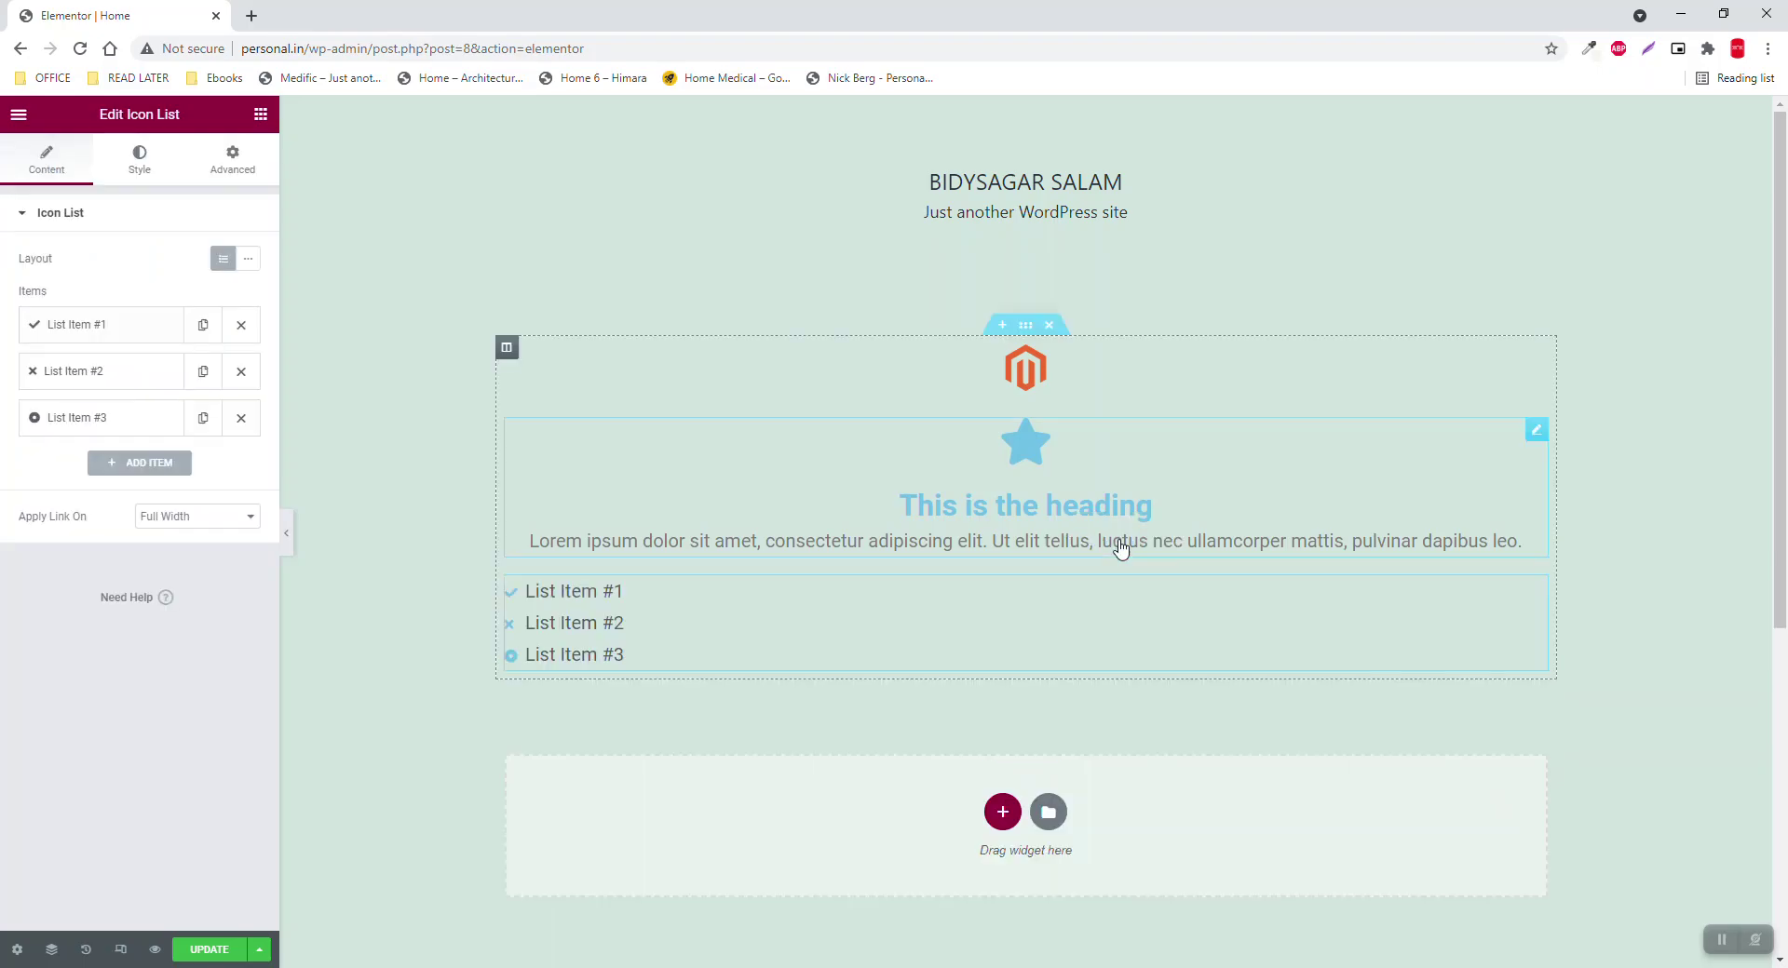
Step: Open the icon library for List Item #1 of the Icon List and filter the icons by "check"
{"action": "left_click", "coordinate": [113, 334]}
{"action": "mouse_move", "coordinate": [121, 510]}
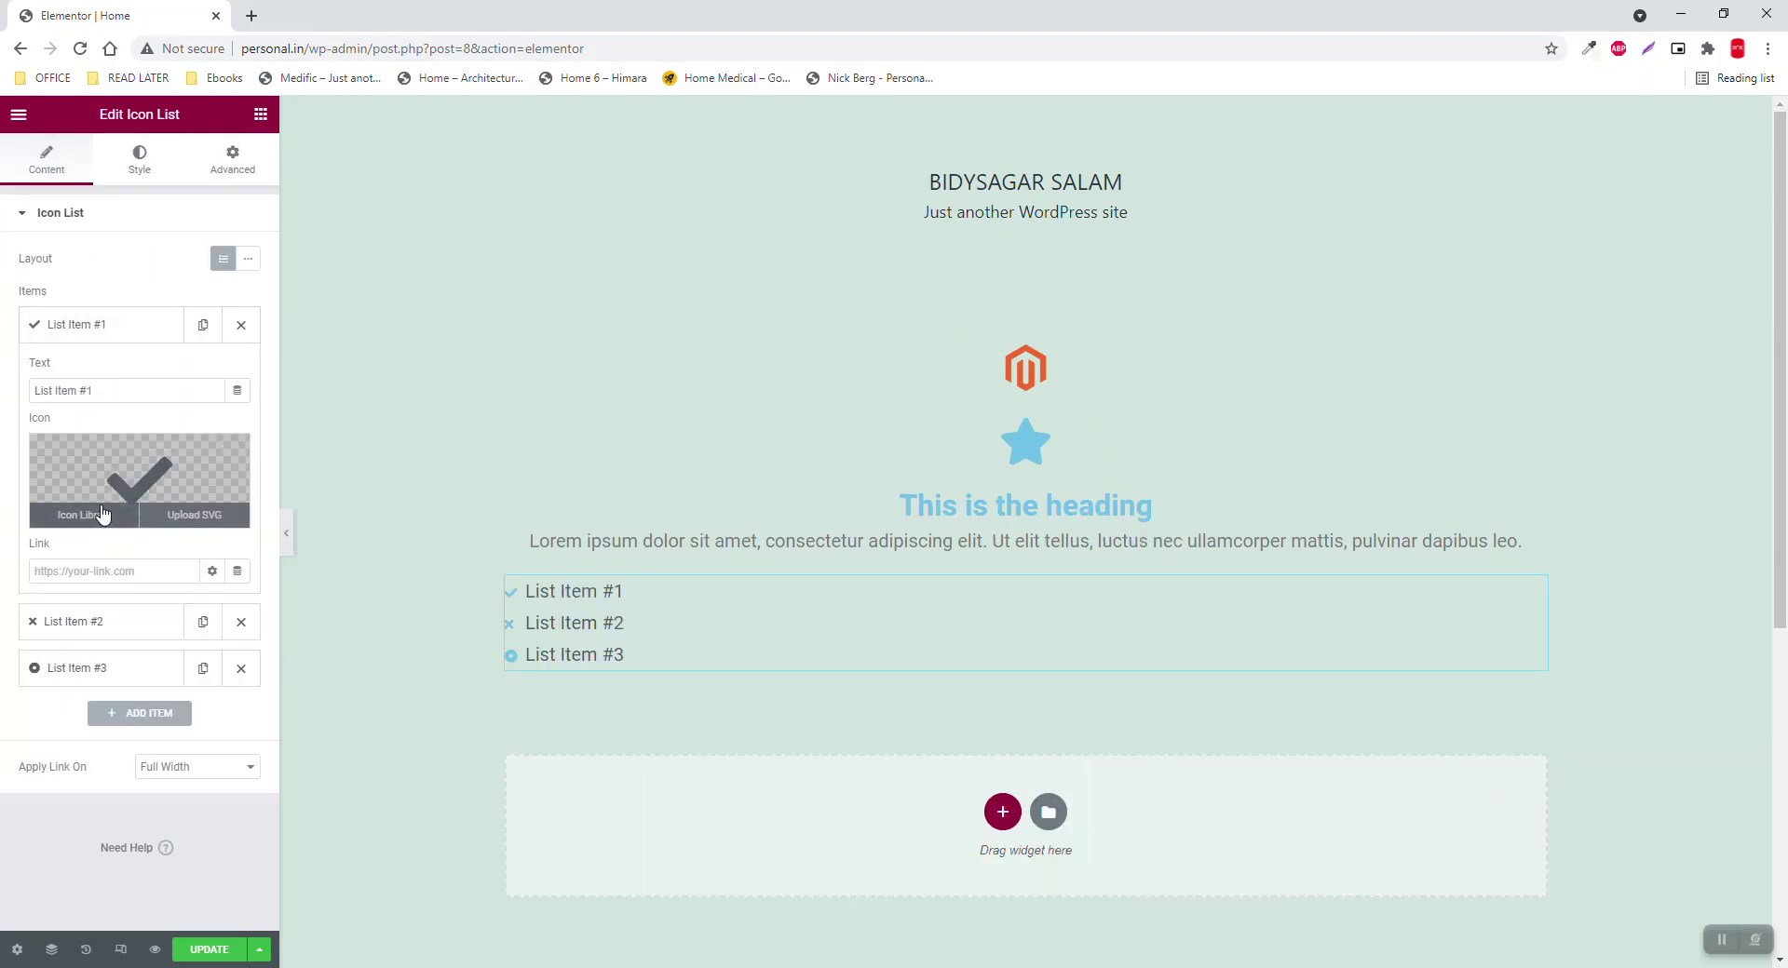
{"action": "left_click", "coordinate": [102, 514]}
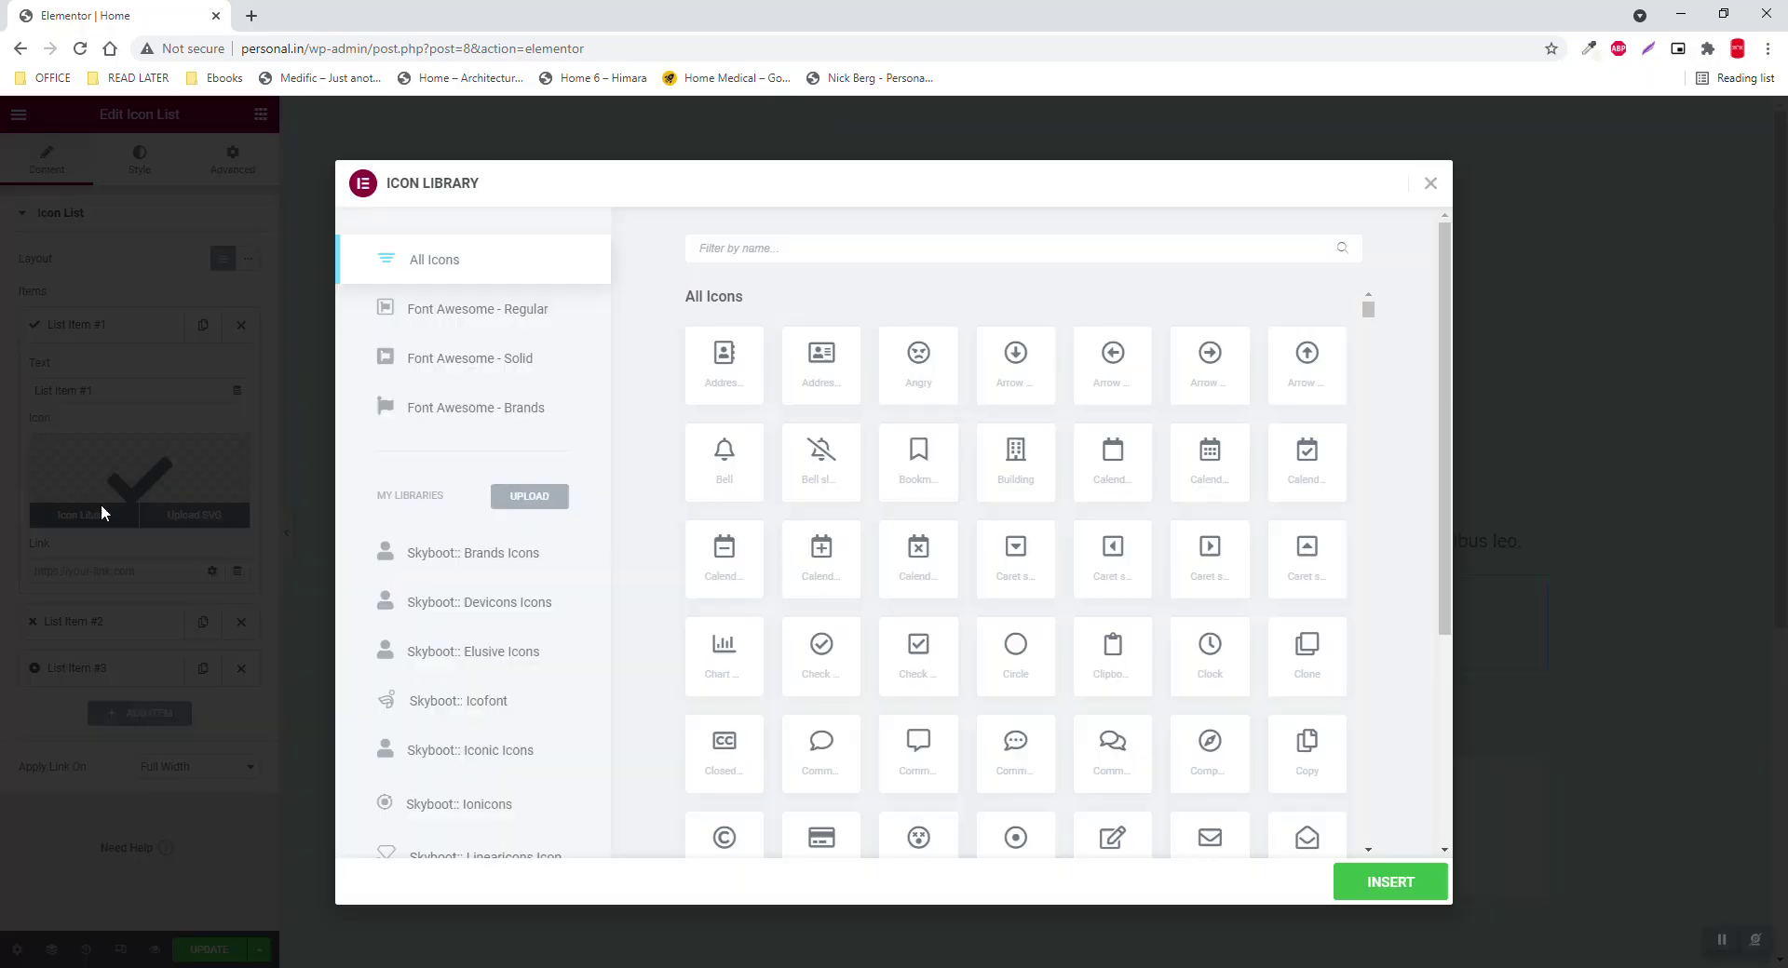
{"action": "left_click", "coordinate": [793, 238]}
{"action": "type", "text": "check"}
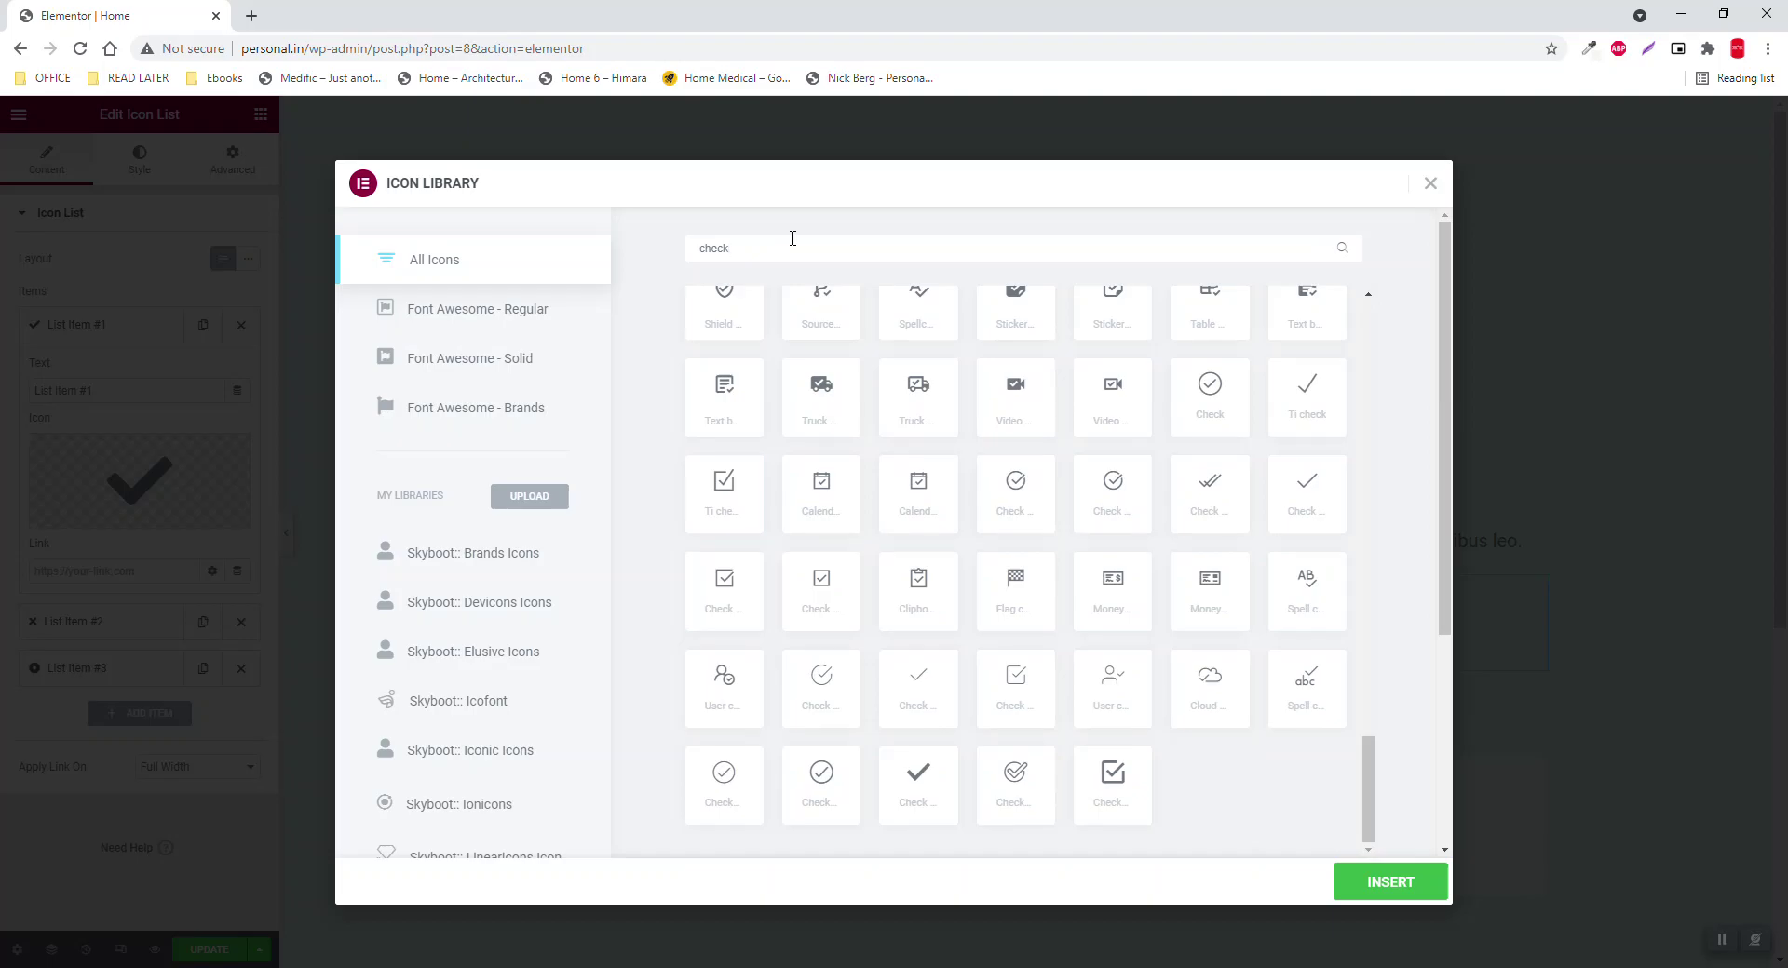
Step: Insert the solid scalloped badge with a check mark as the icon of List Item #1
{"action": "scroll", "coordinate": [886, 463], "scroll_direction": "down", "scroll_amount": 5}
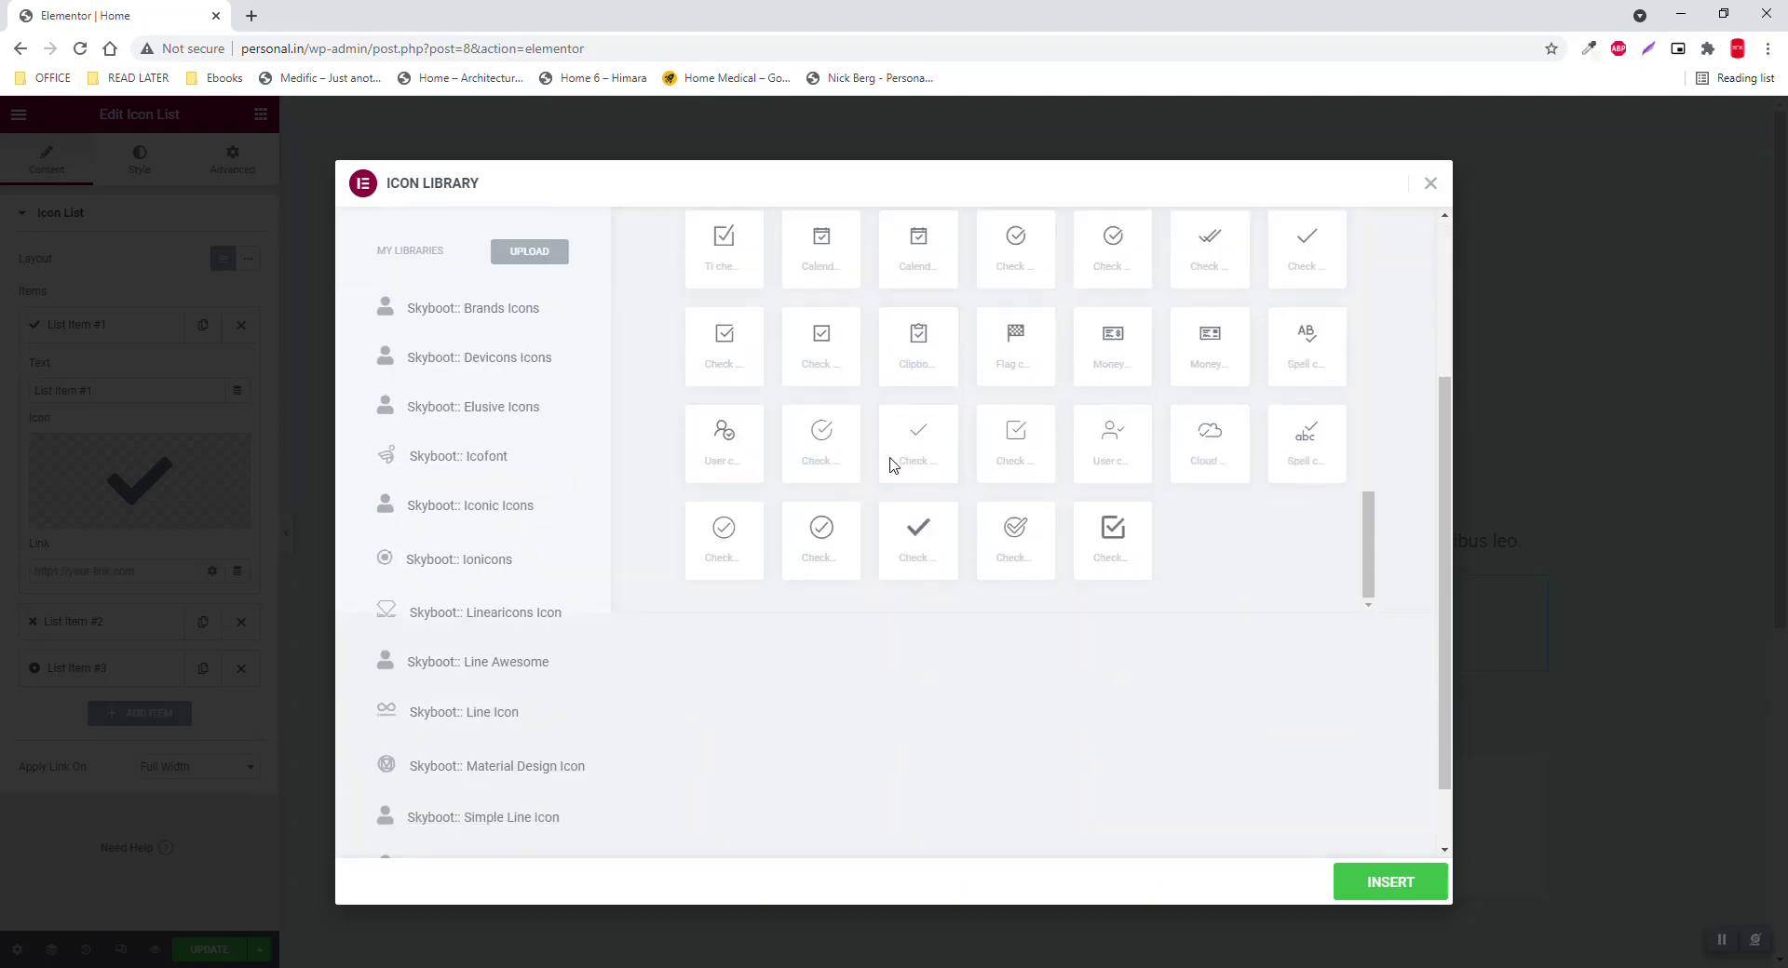
{"action": "scroll", "coordinate": [891, 465], "scroll_direction": "up", "scroll_amount": 5}
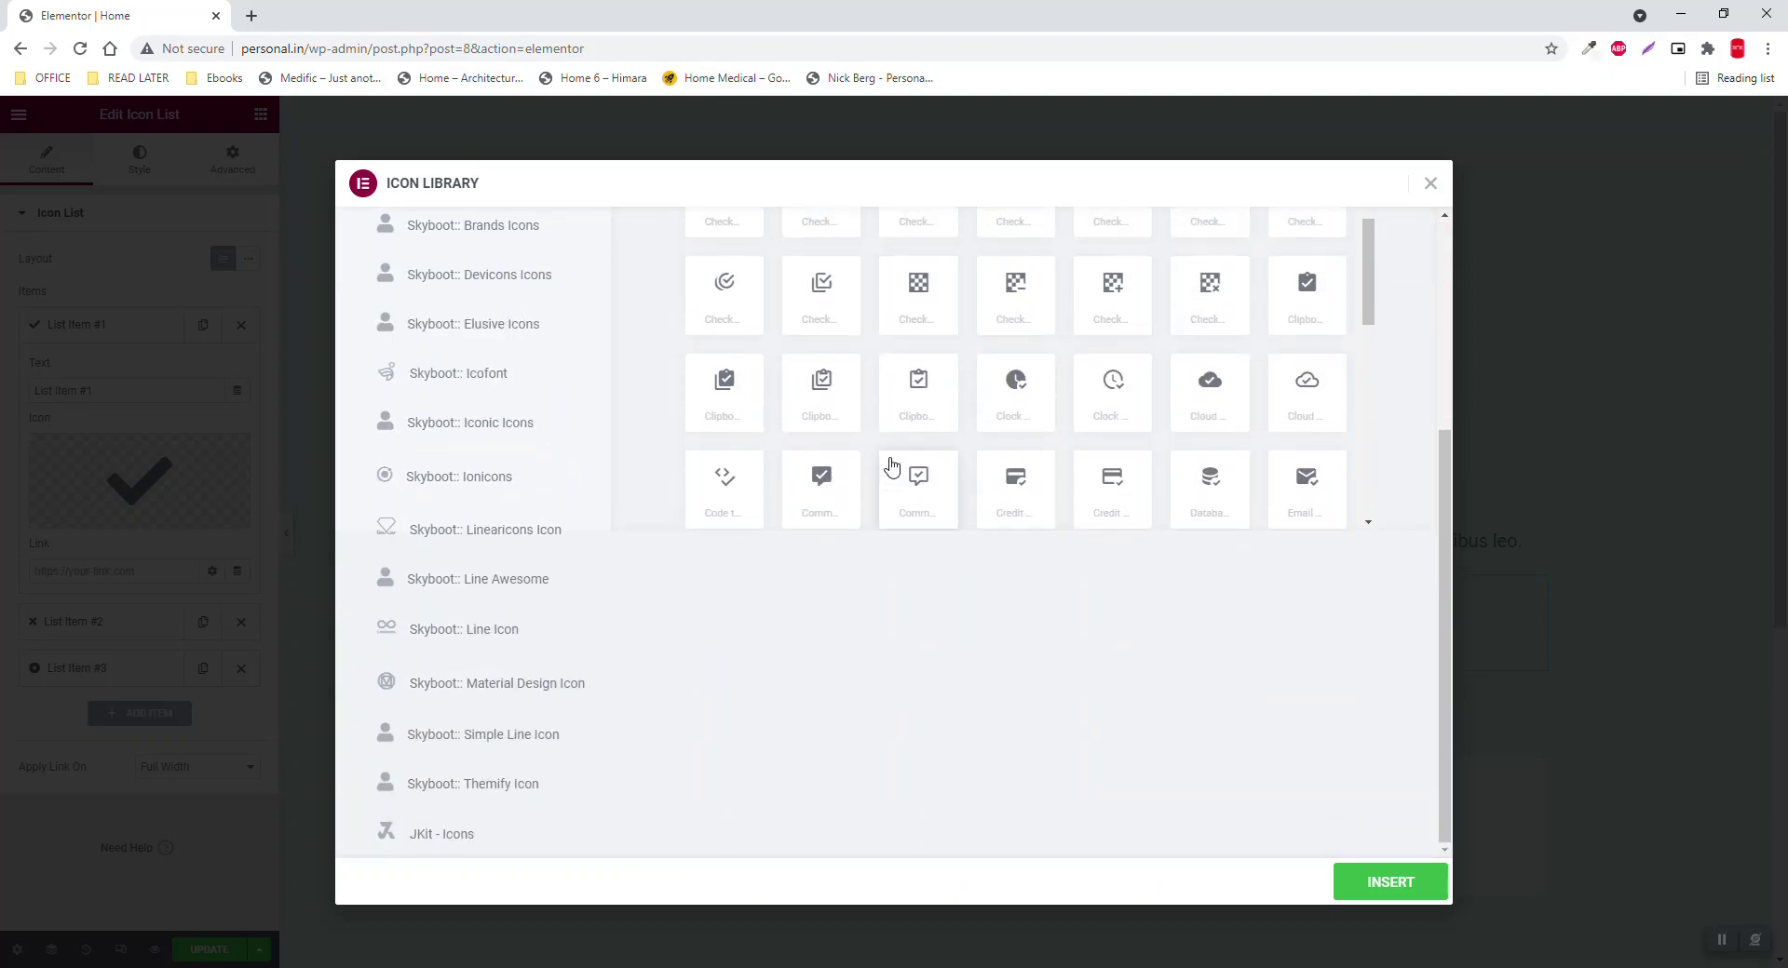
{"action": "scroll", "coordinate": [891, 466], "scroll_direction": "down", "scroll_amount": 2}
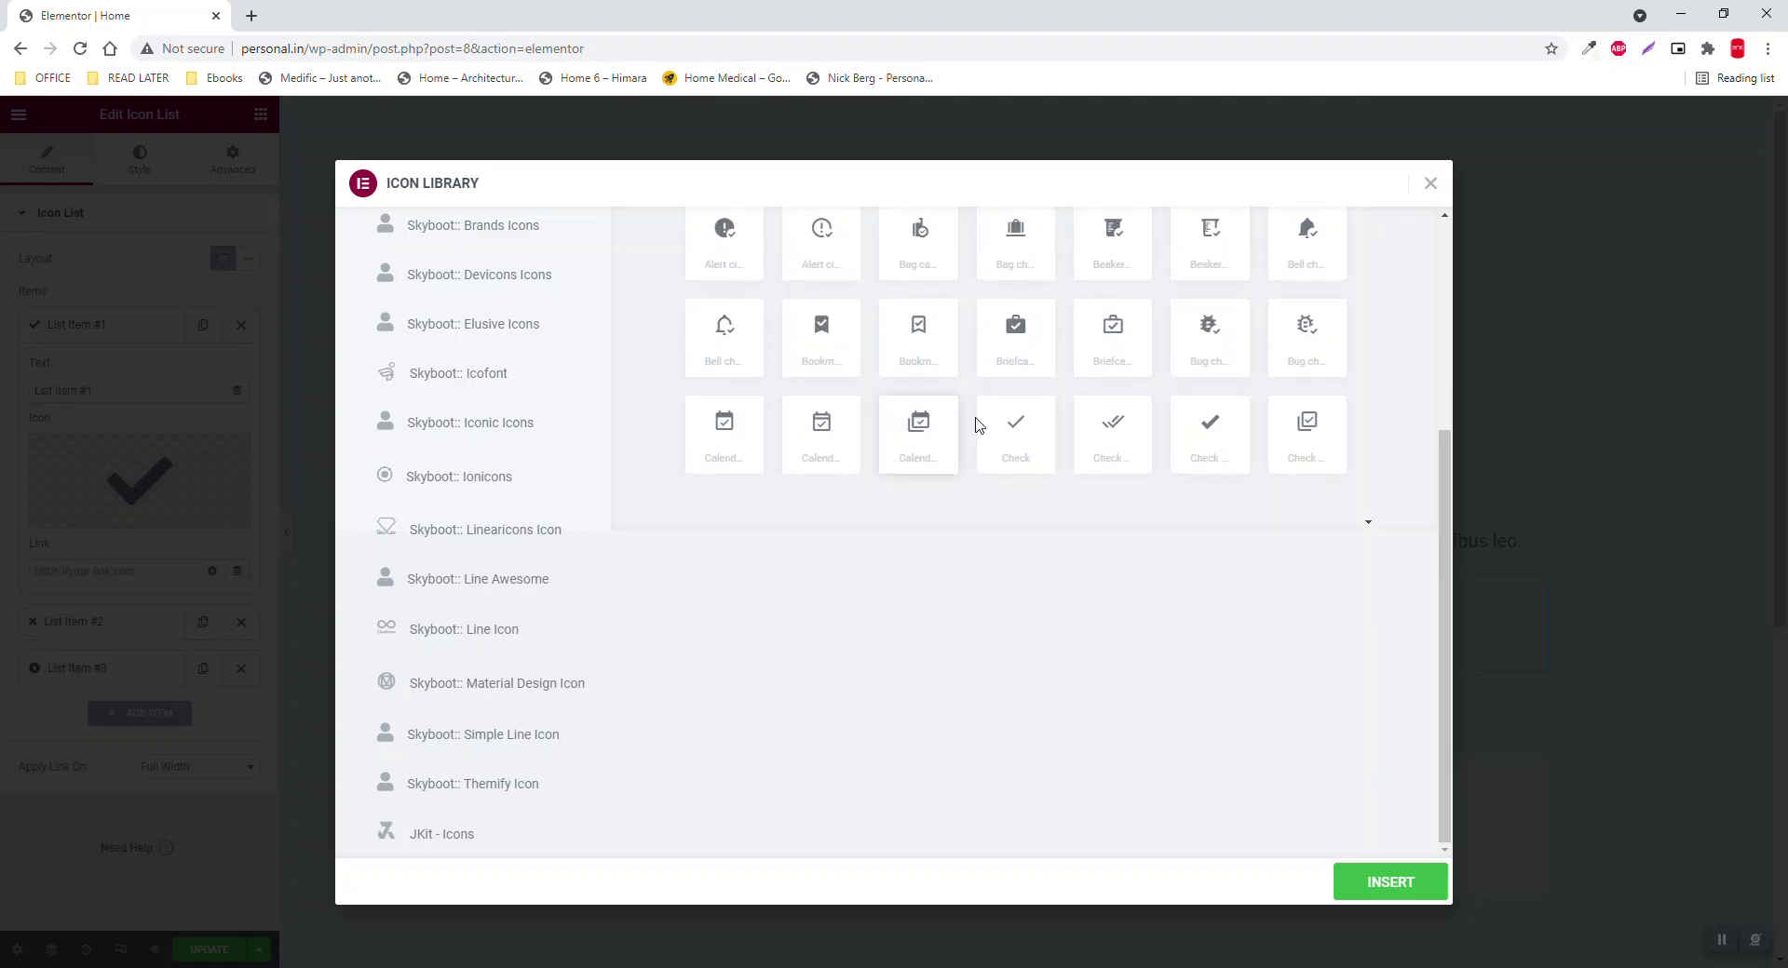
{"action": "left_click", "coordinate": [1027, 331]}
{"action": "scroll", "coordinate": [1024, 335], "scroll_direction": "down", "scroll_amount": 2}
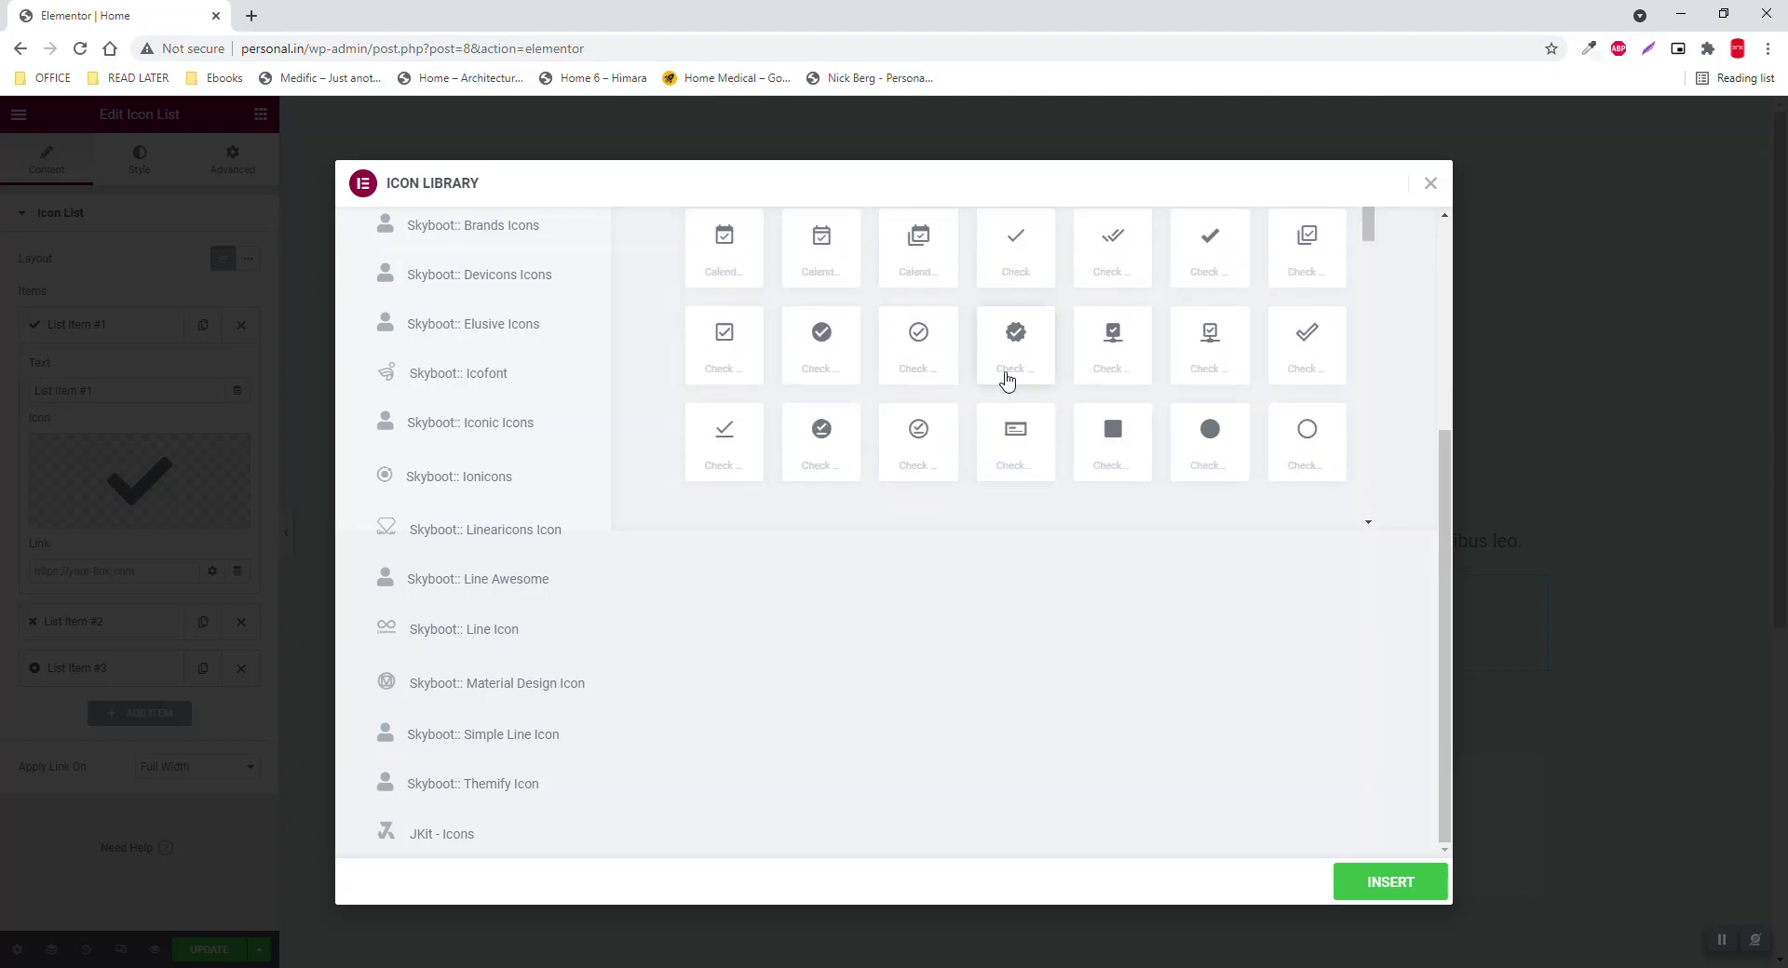
{"action": "left_click", "coordinate": [1014, 340]}
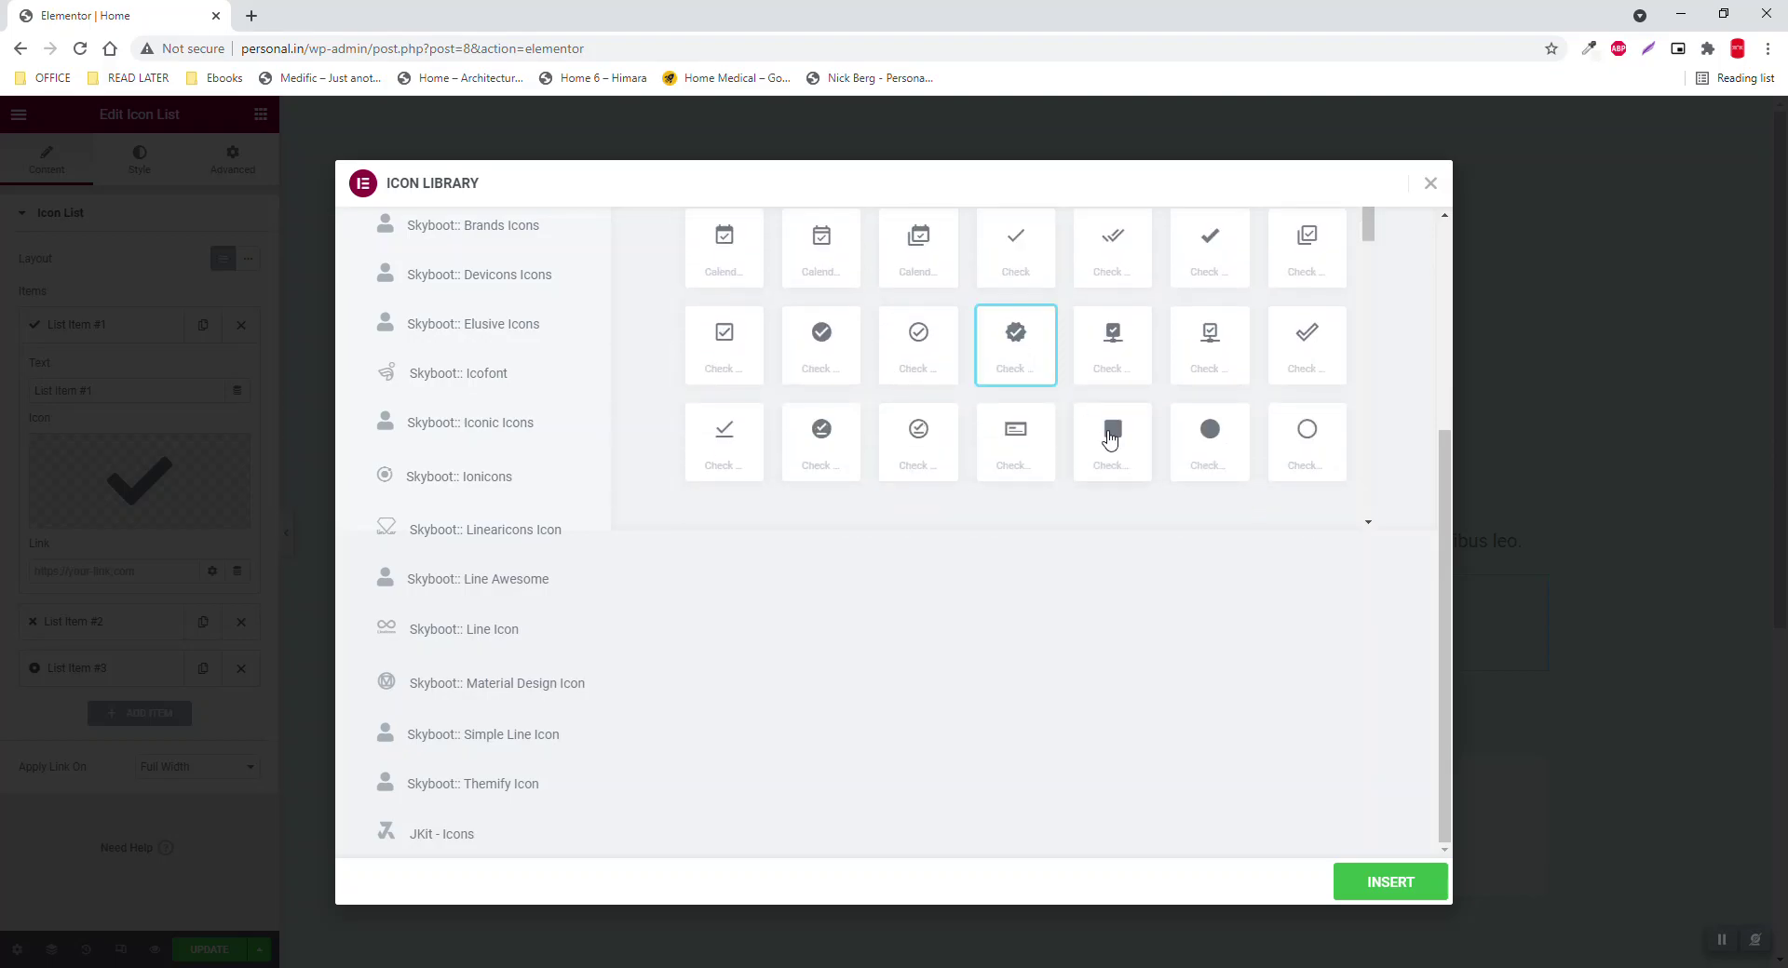
{"action": "left_click", "coordinate": [1383, 892]}
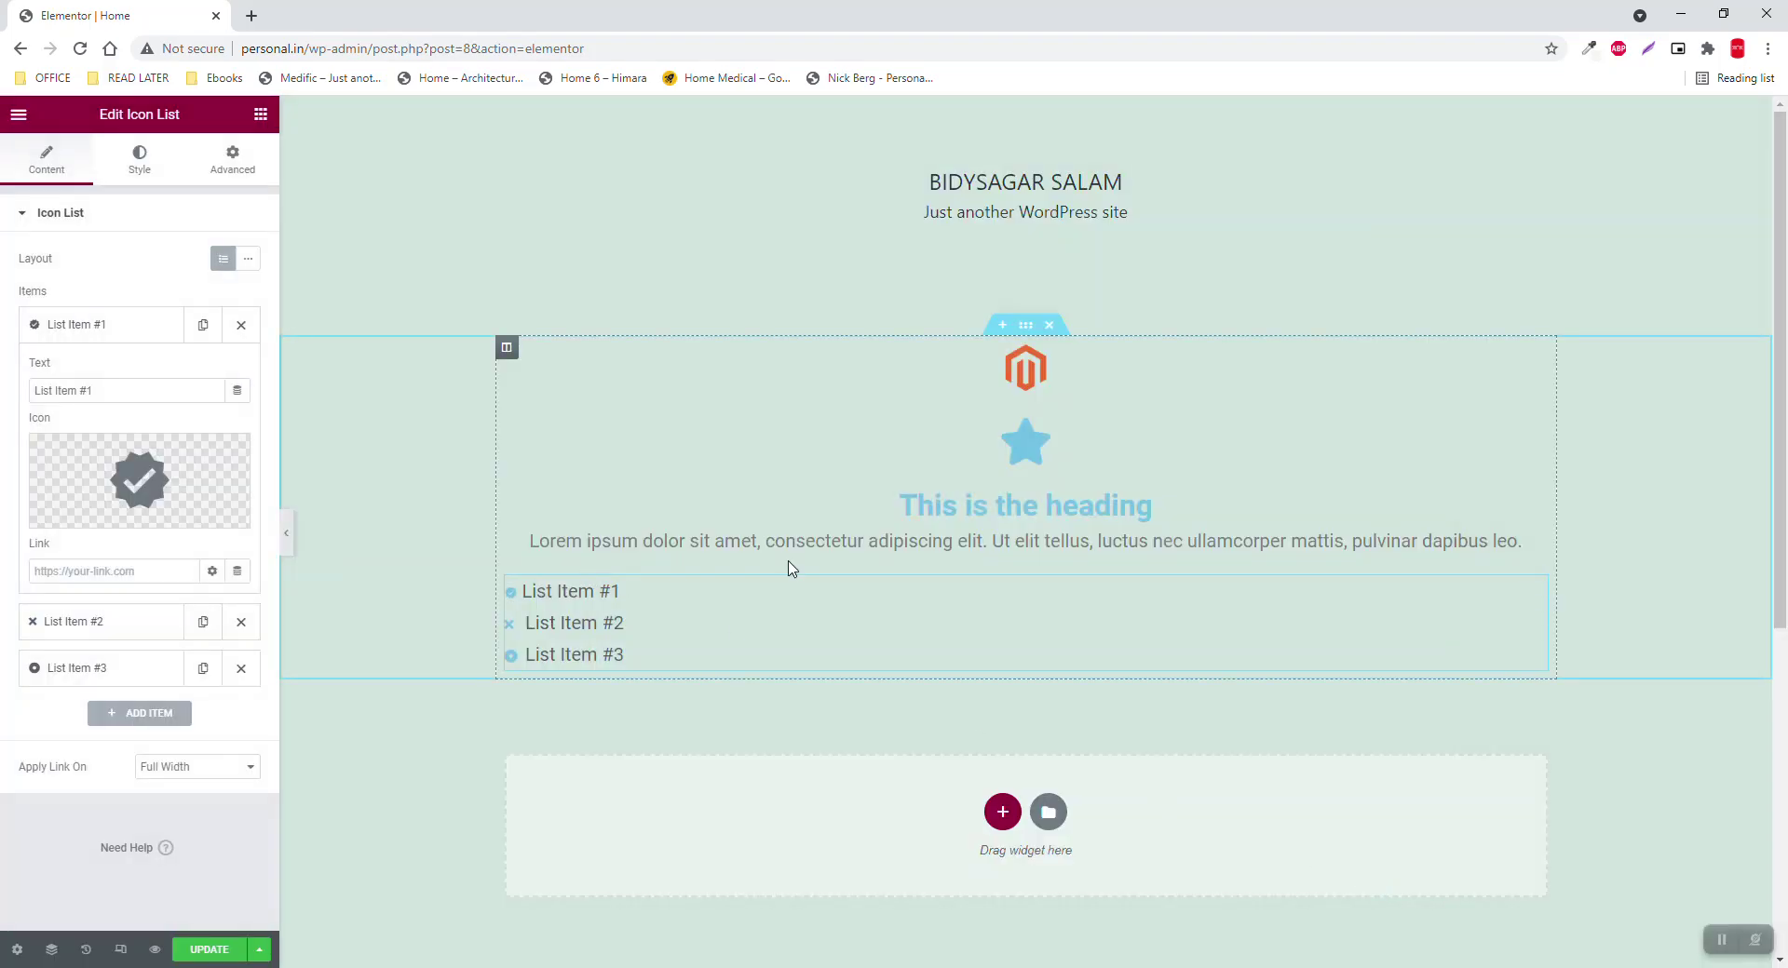
Step: Search the widgets for "icon" and add a JKit - Icon Box between the Icon Box and the Icon List
{"action": "left_click", "coordinate": [260, 116]}
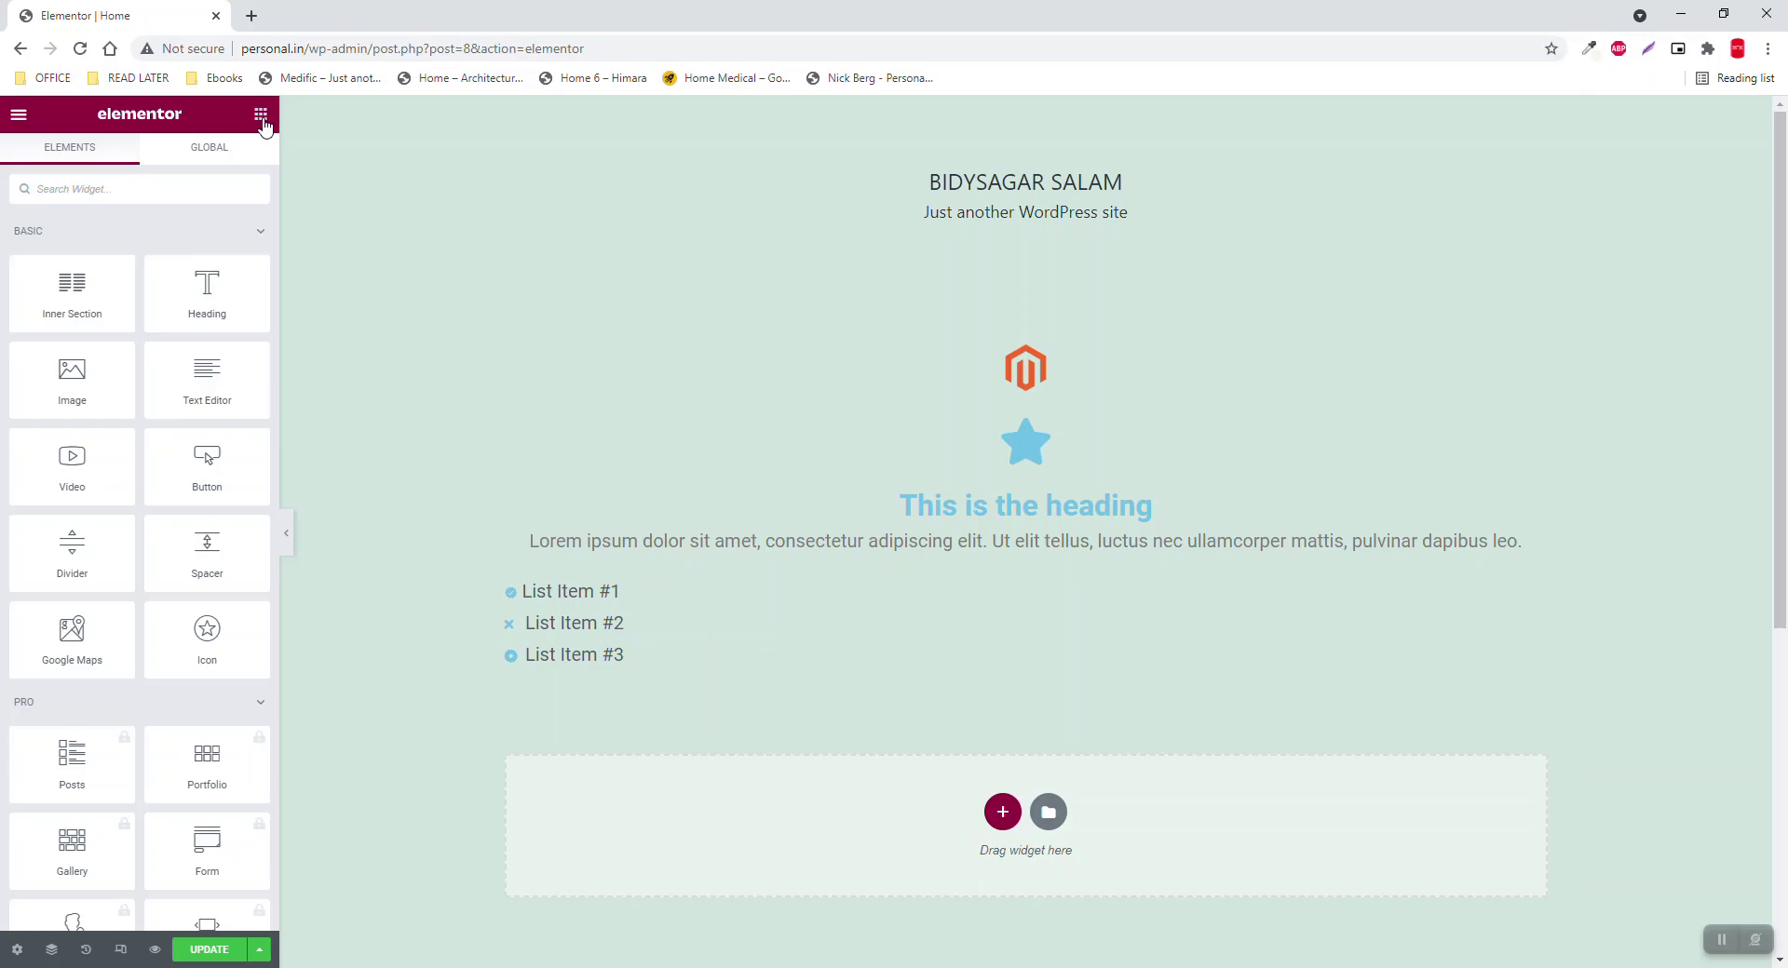
{"action": "left_click", "coordinate": [133, 176]}
{"action": "type", "text": "jk"}
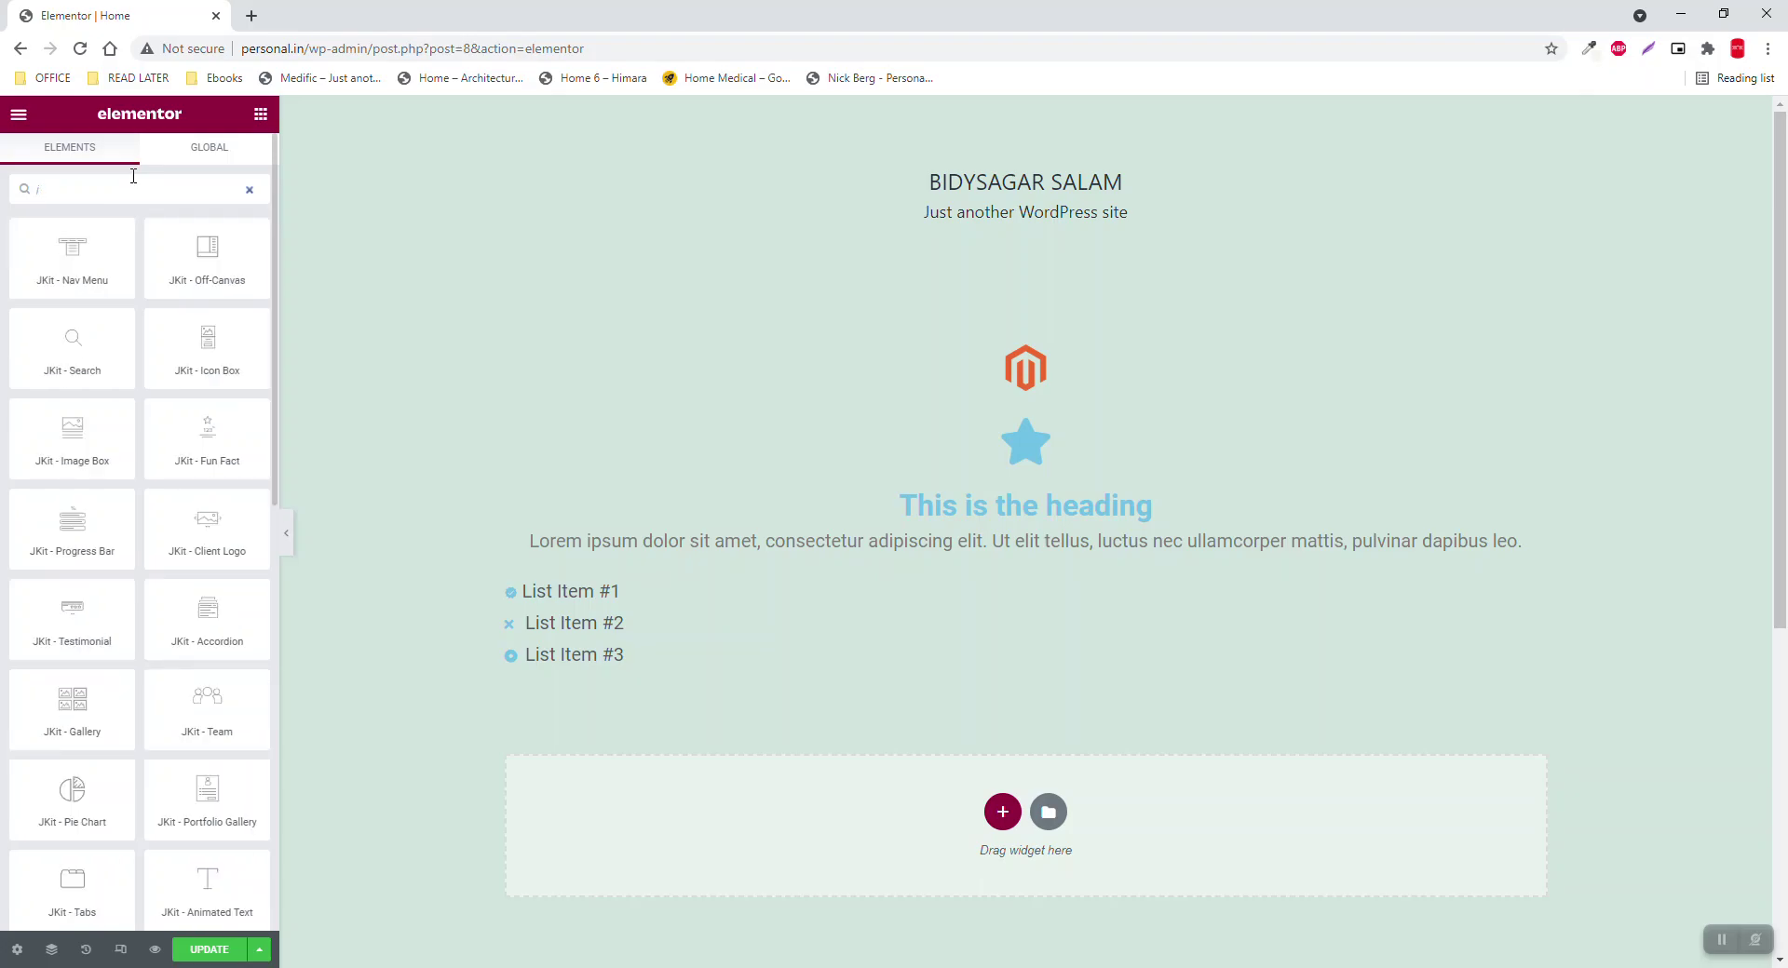
{"action": "key", "text": "BackSpace"}
{"action": "type", "text": "icon"}
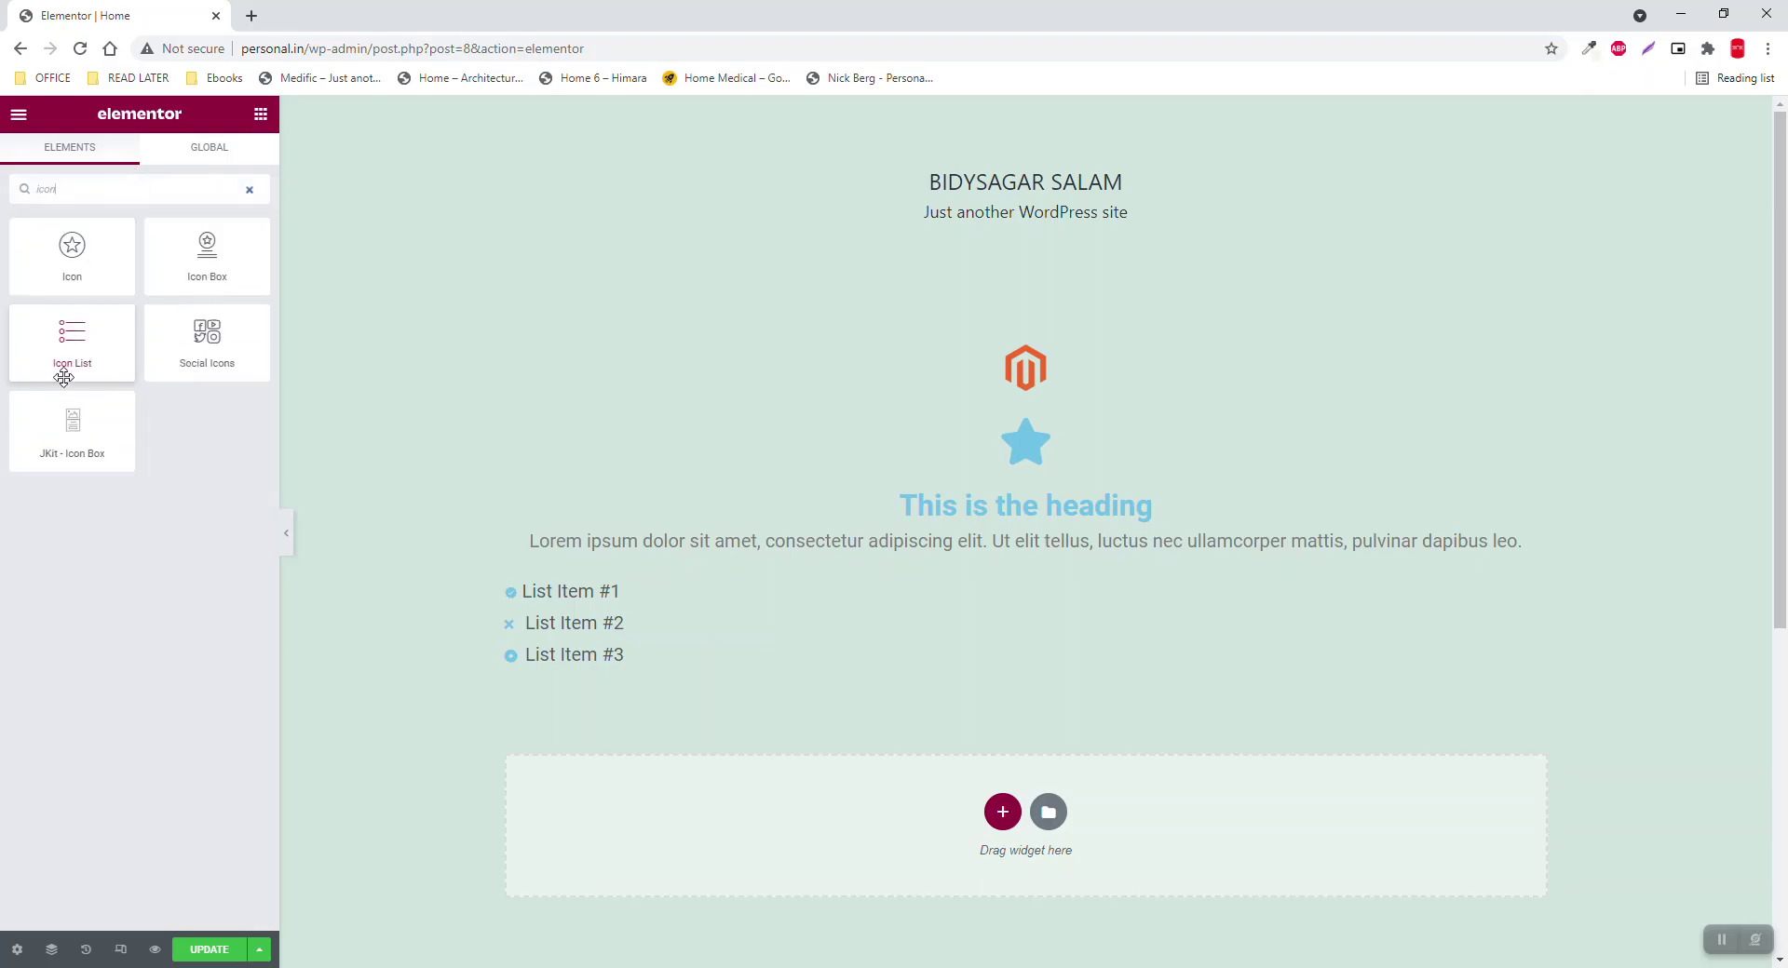
{"action": "left_click_drag", "start_coordinate": [71, 428], "coordinate": [1050, 553]}
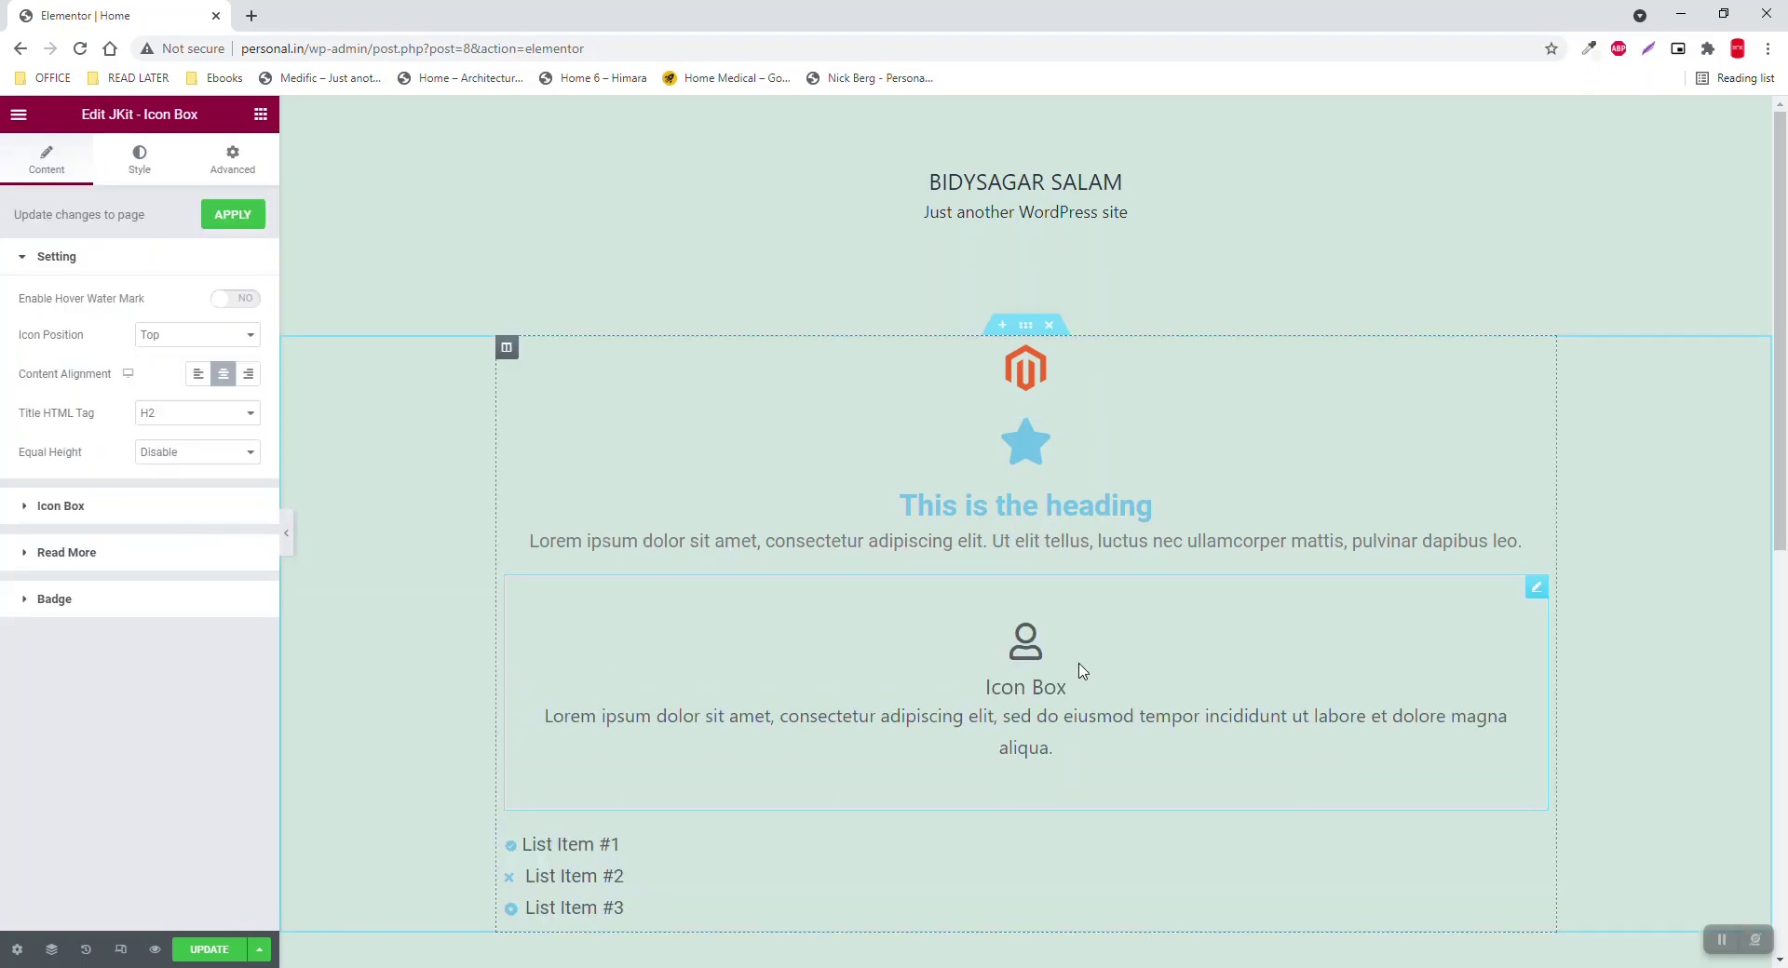
Step: Replace the JKit - Icon Box header icon with the green Adguard shield from the Skyboot Brands Icons library
{"action": "left_click", "coordinate": [80, 506]}
{"action": "mouse_move", "coordinate": [89, 493]}
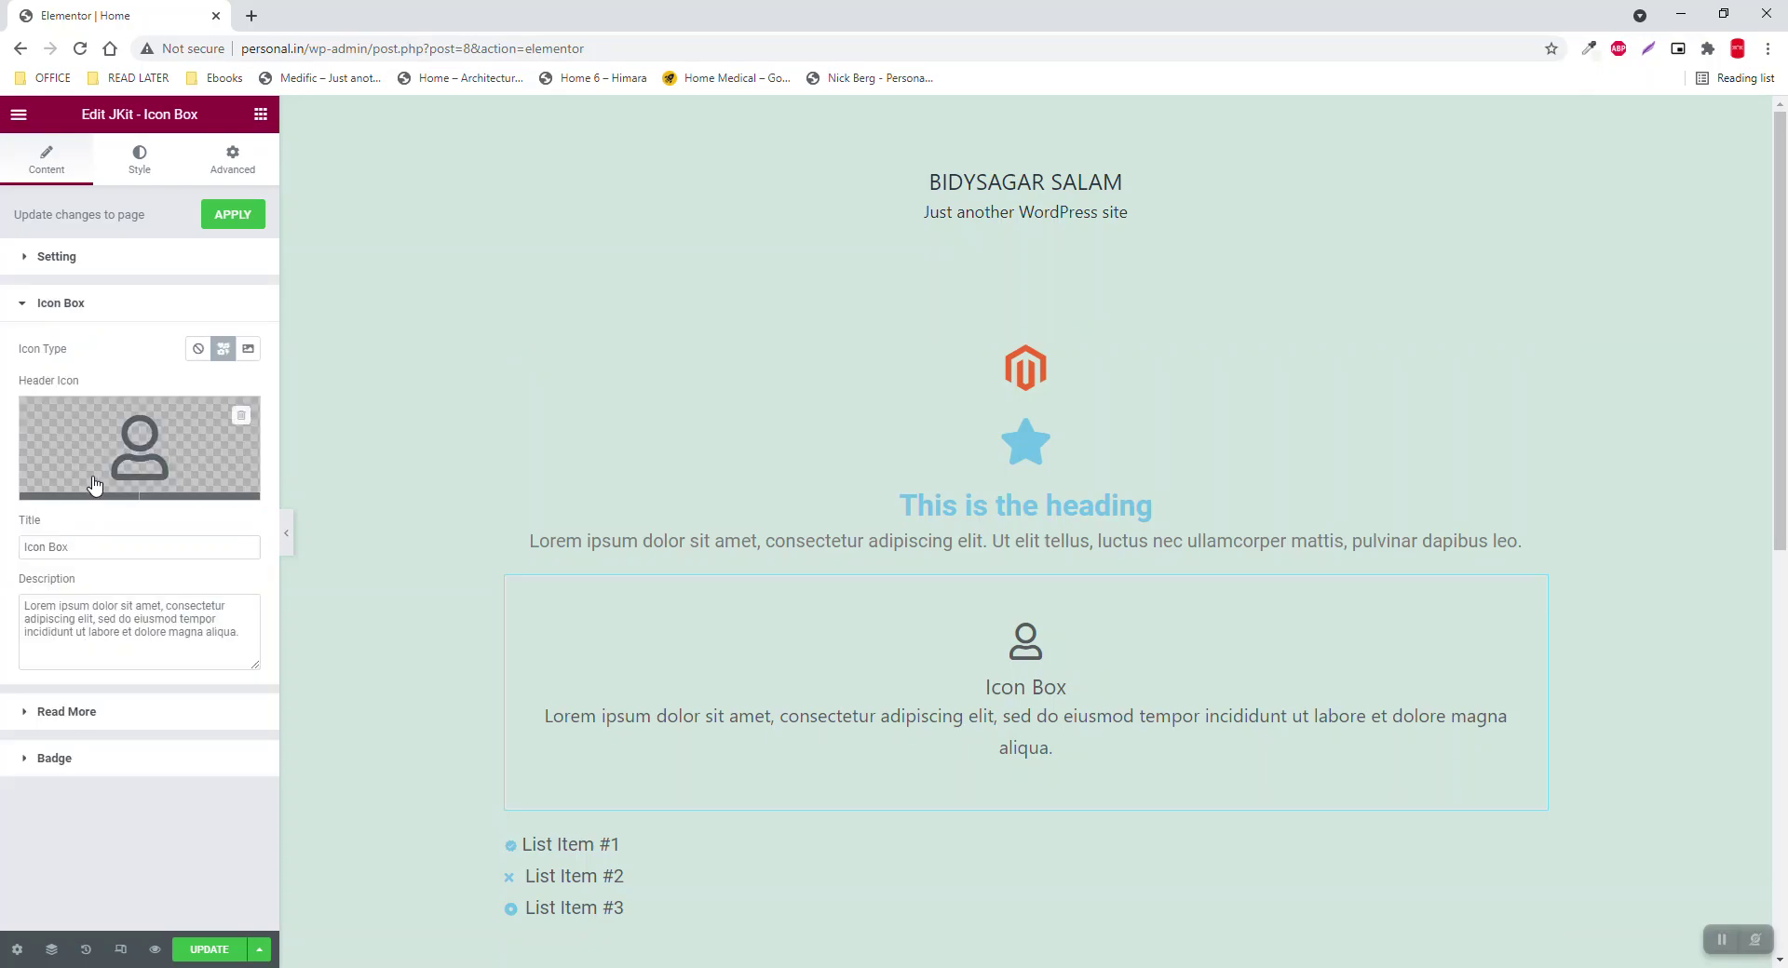
{"action": "left_click", "coordinate": [88, 493]}
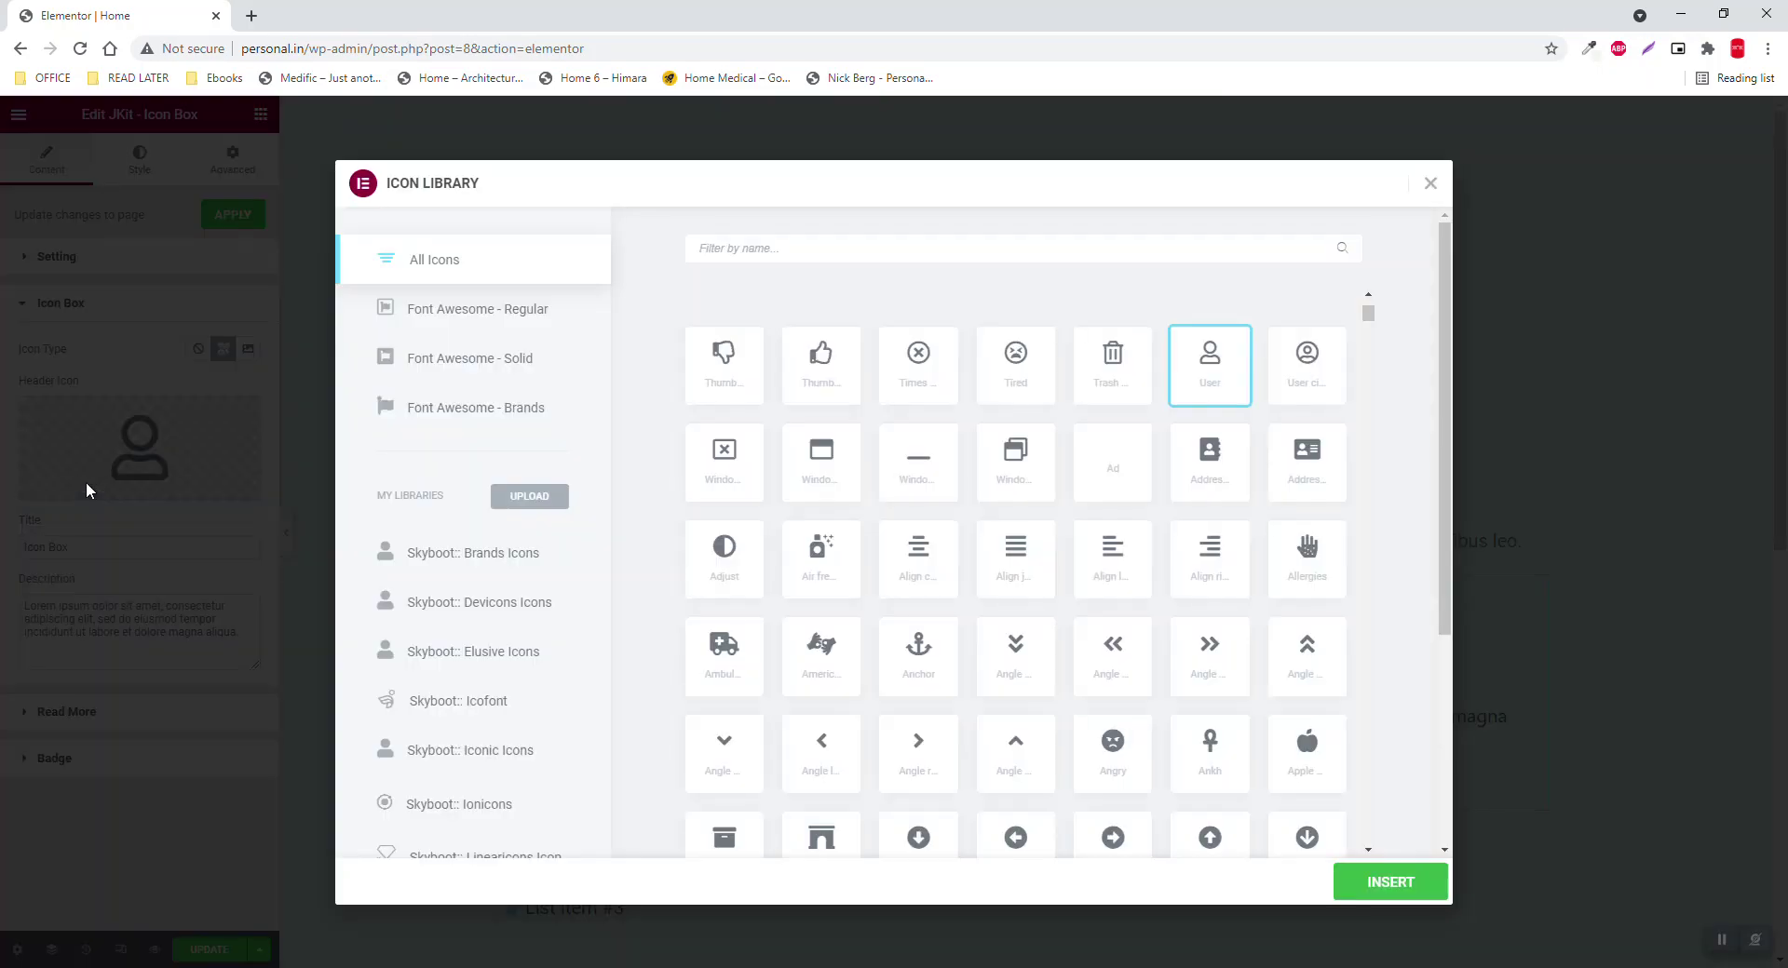
{"action": "left_click", "coordinate": [487, 603]}
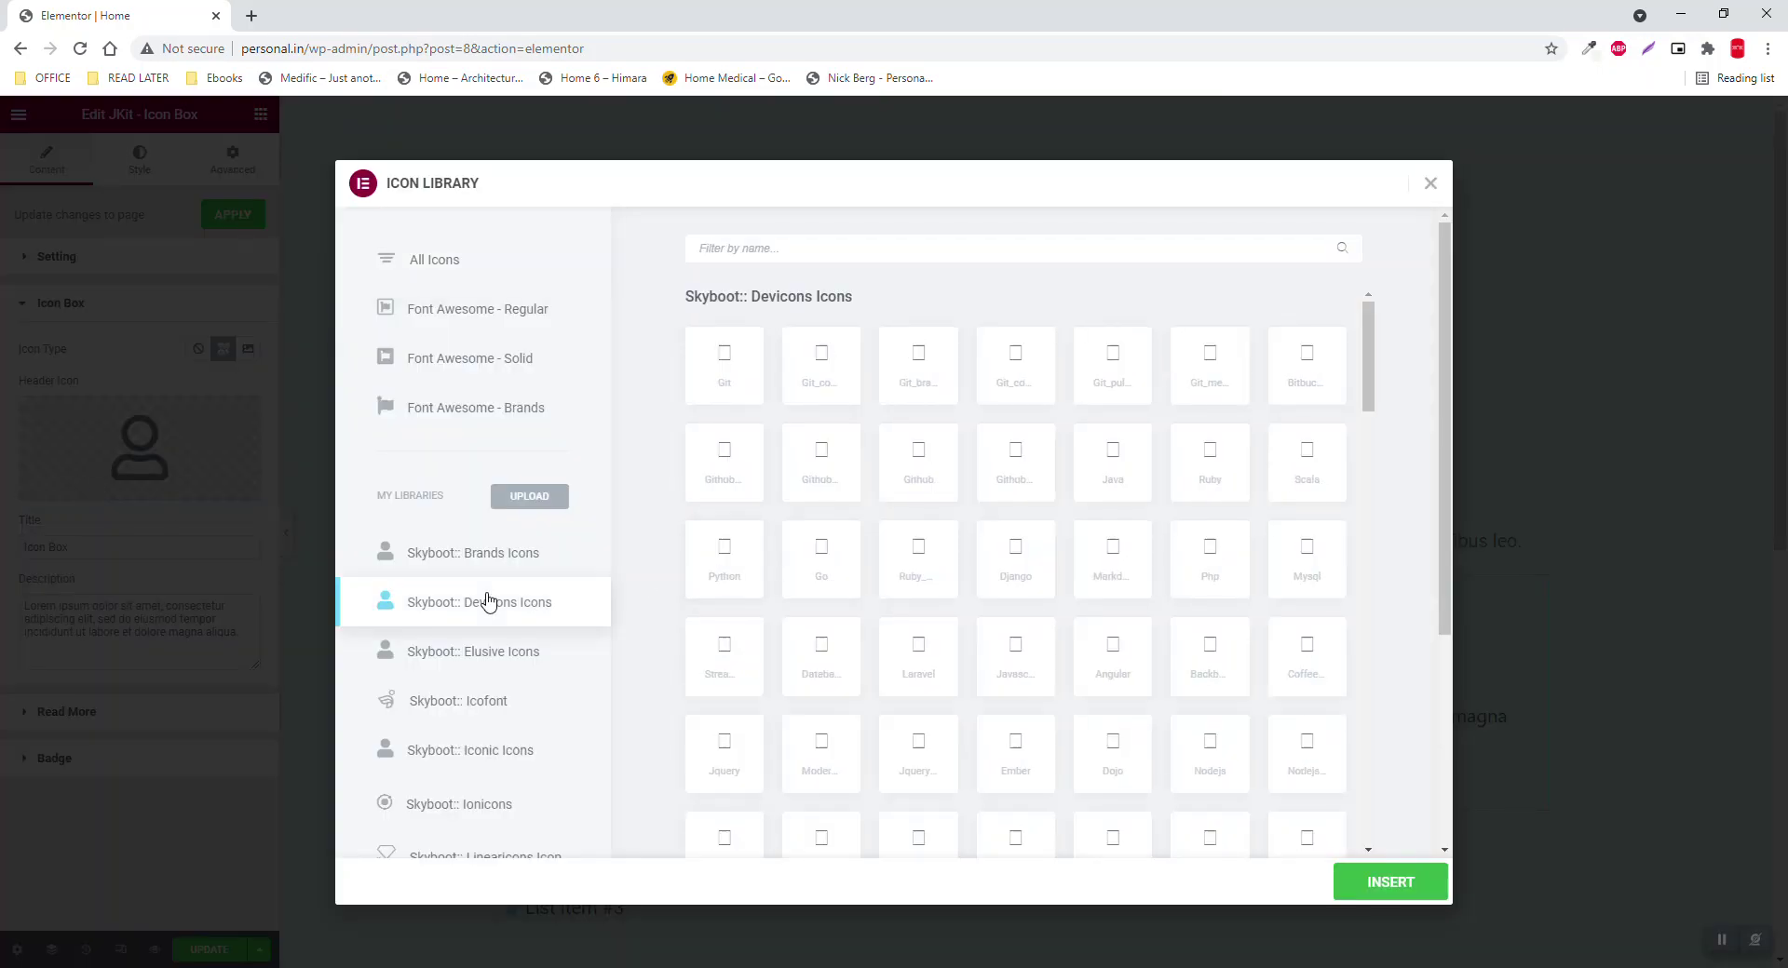
{"action": "left_click", "coordinate": [538, 556]}
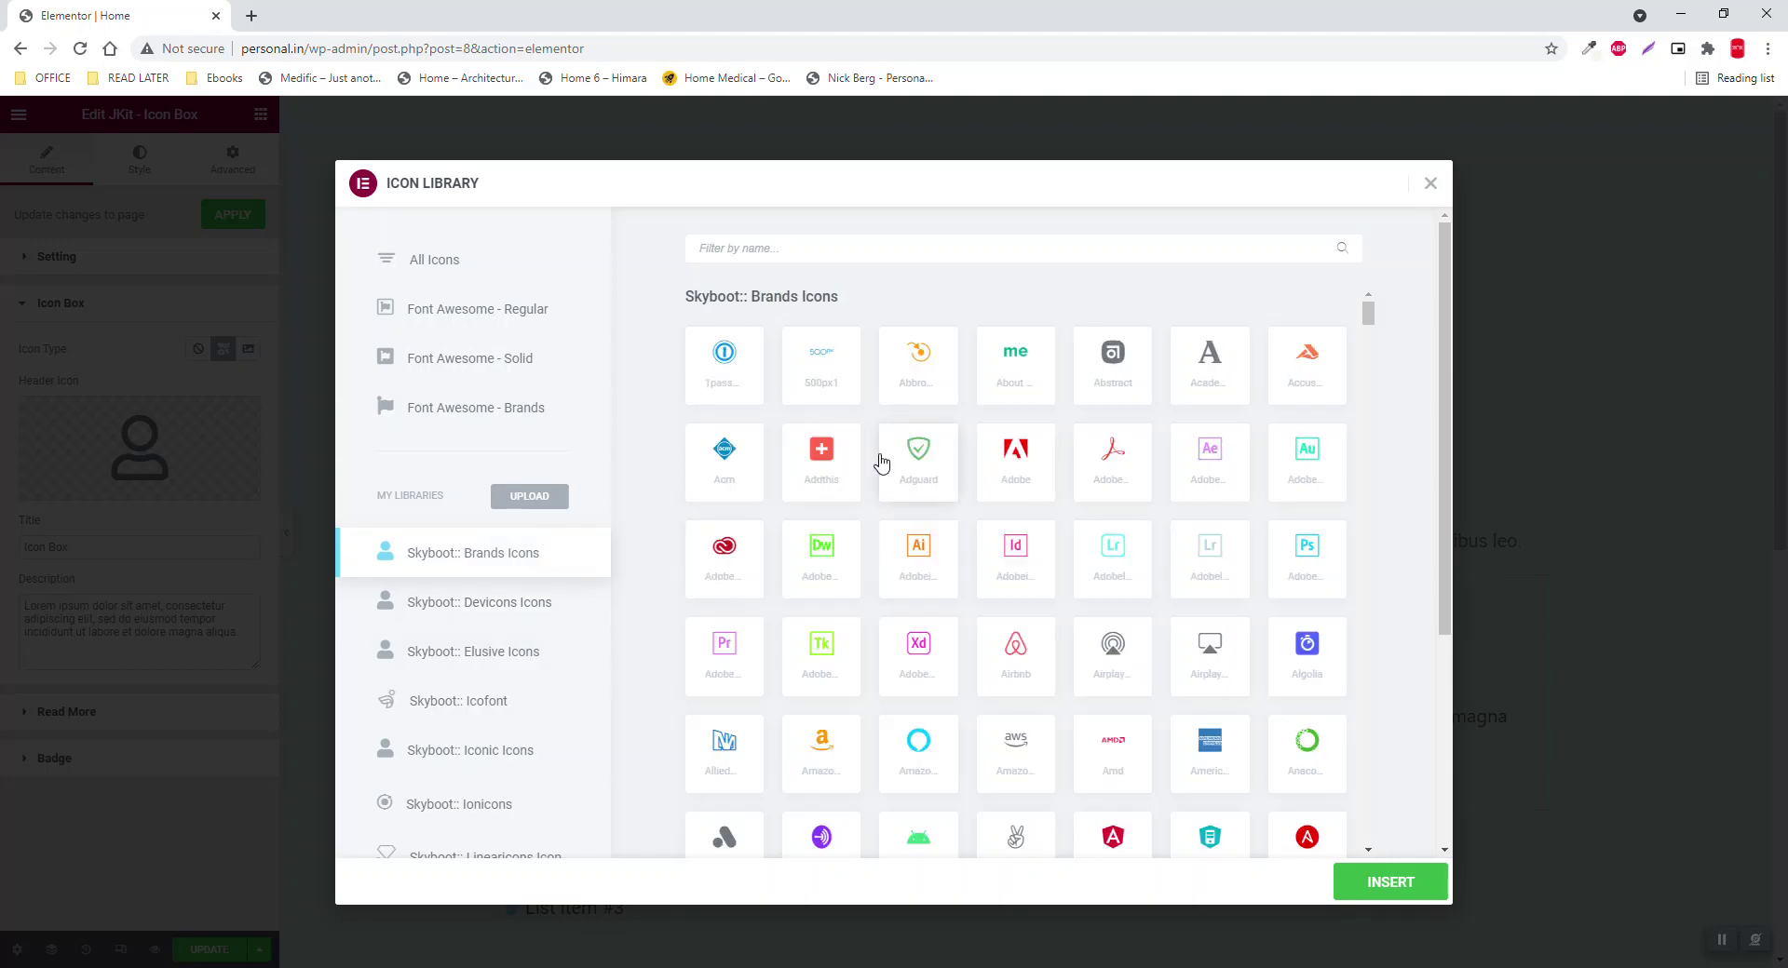
{"action": "left_click", "coordinate": [940, 479]}
{"action": "left_click", "coordinate": [1419, 892]}
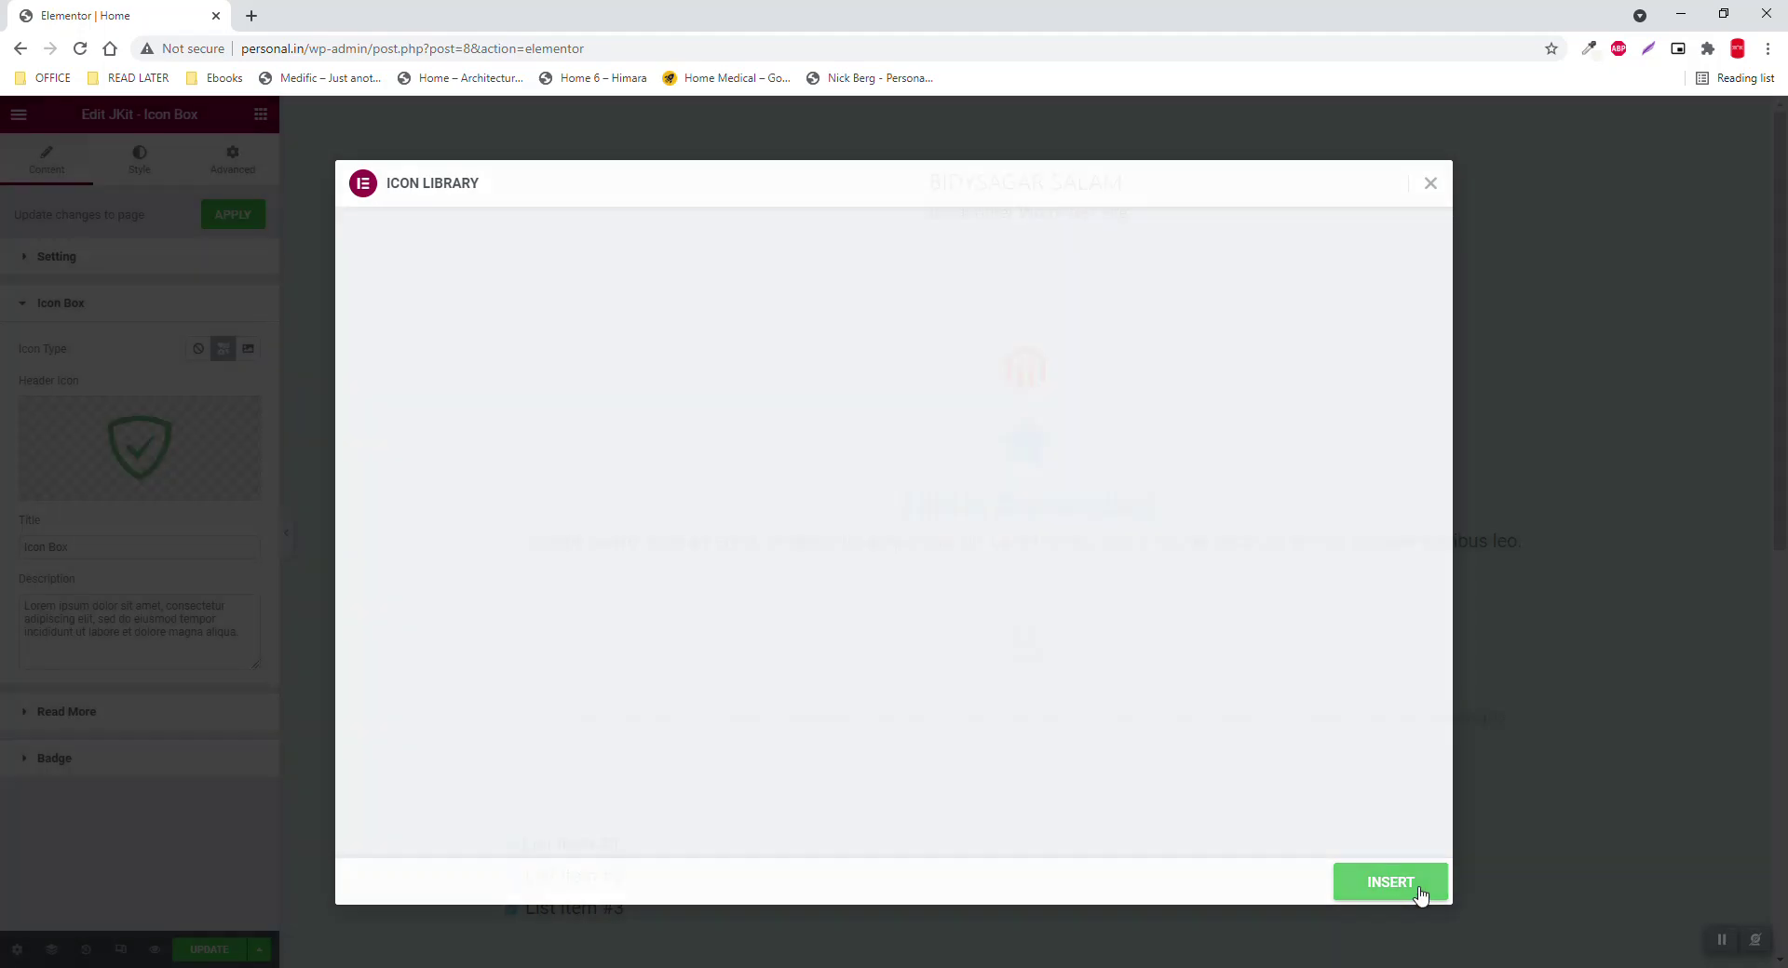